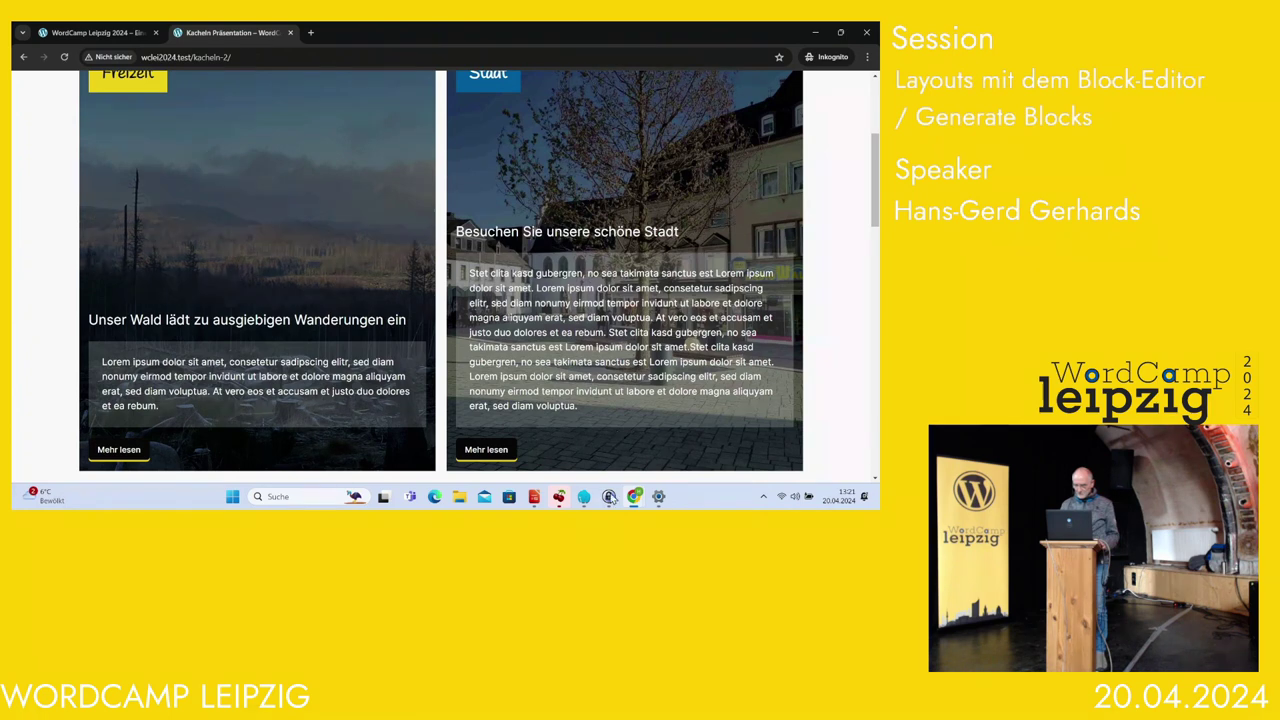
Switch to the site's WordPress posts list and open the post "Kacheln mit Stacks-Block erstellen" for editing
mouse_move(623, 507)
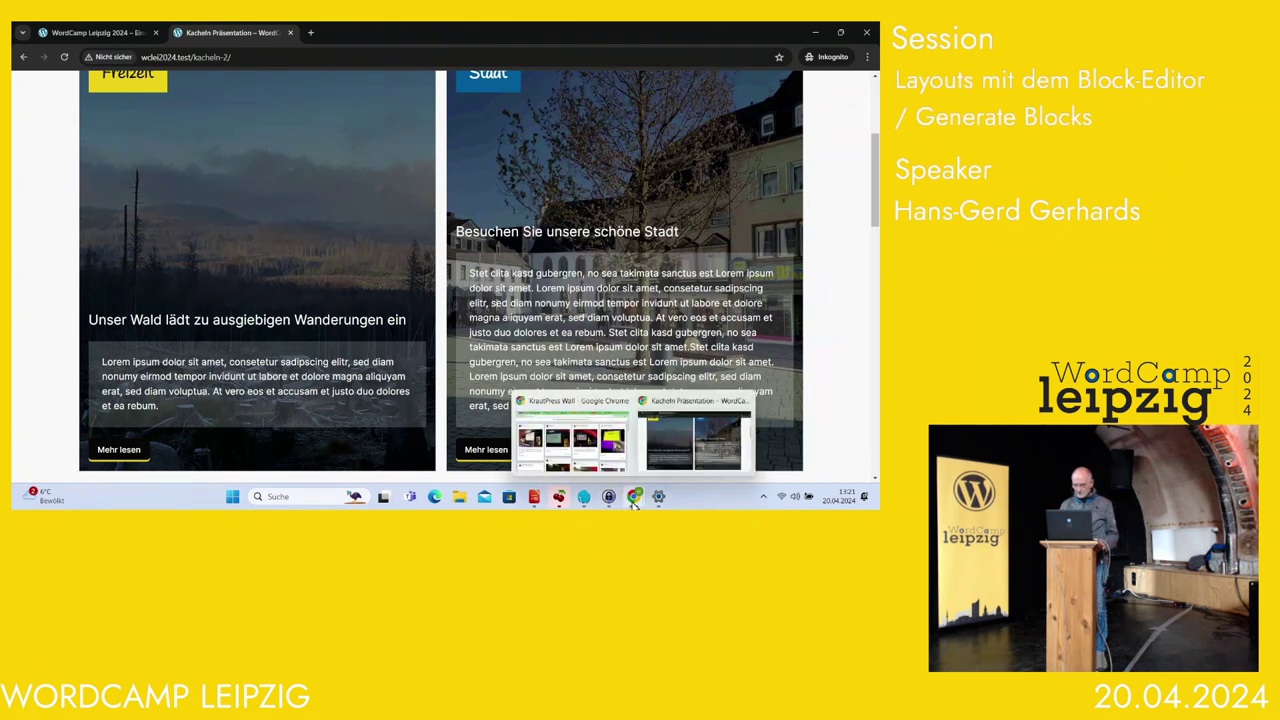
left_click(601, 460)
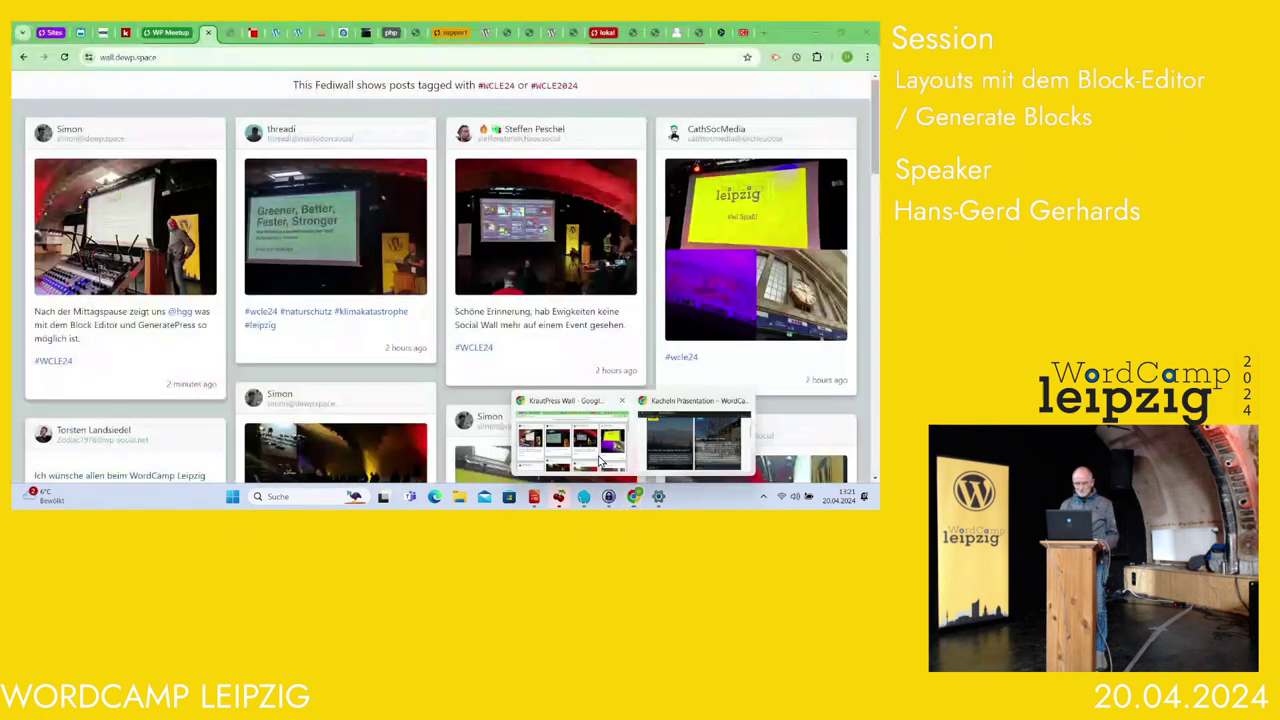
left_click(276, 32)
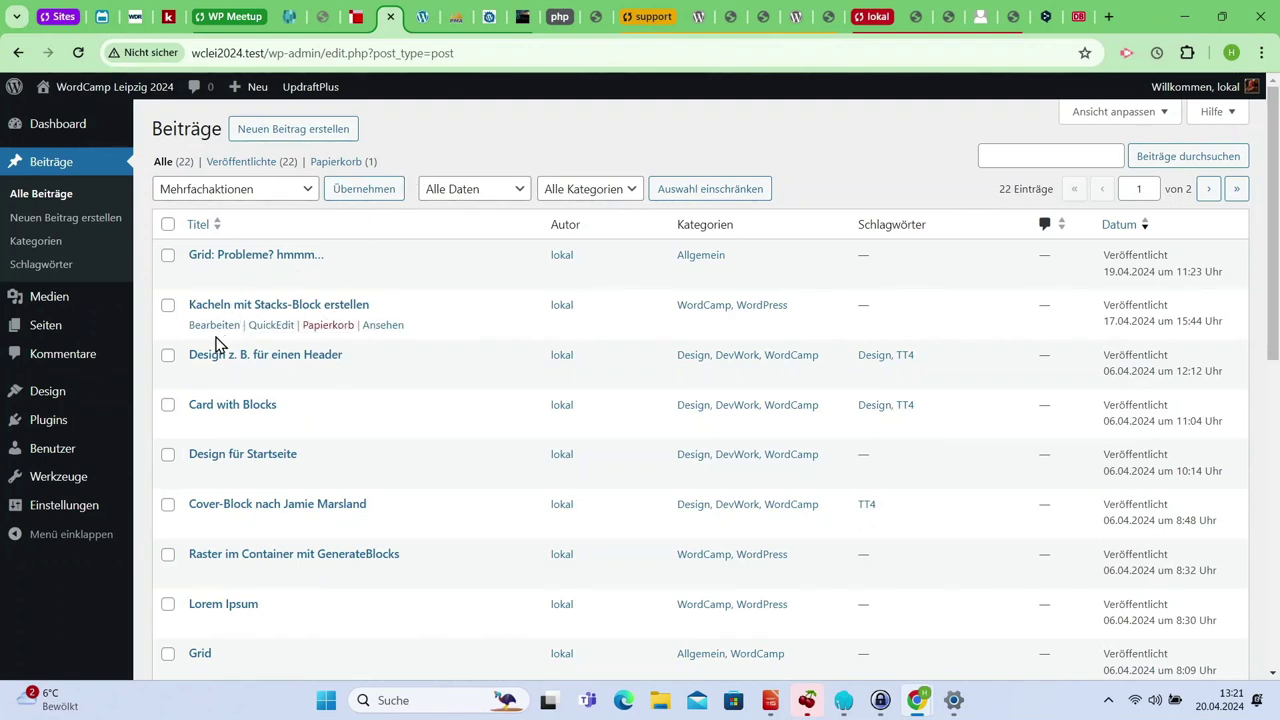
left_click(214, 327)
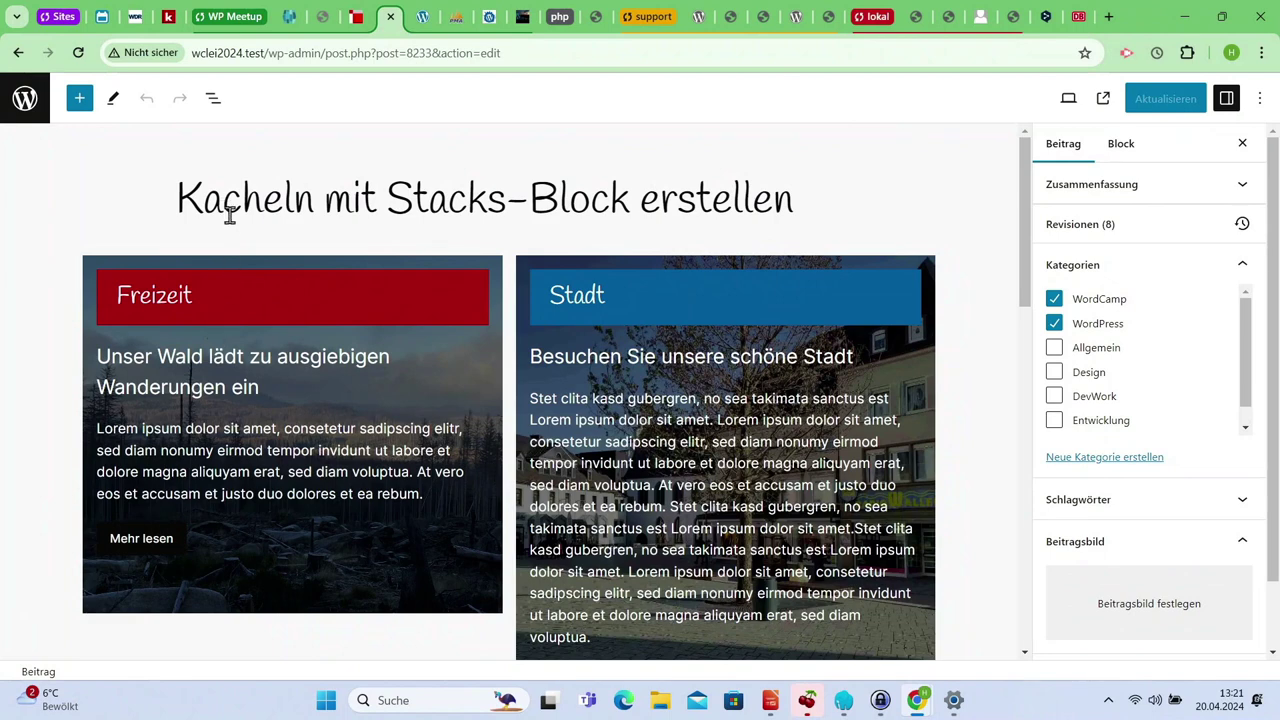
Show the post's block structure and expand the group holding the "Freizeit" heading in the first column
left_click(401, 375)
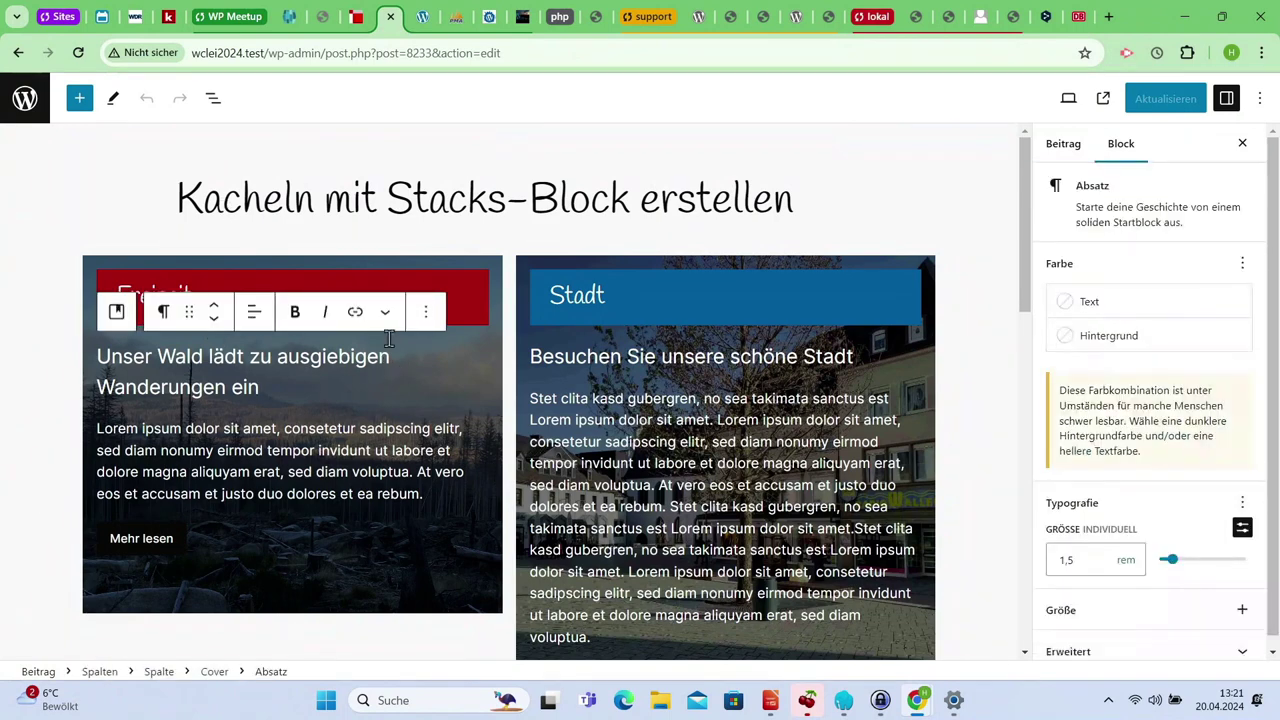
left_click(214, 97)
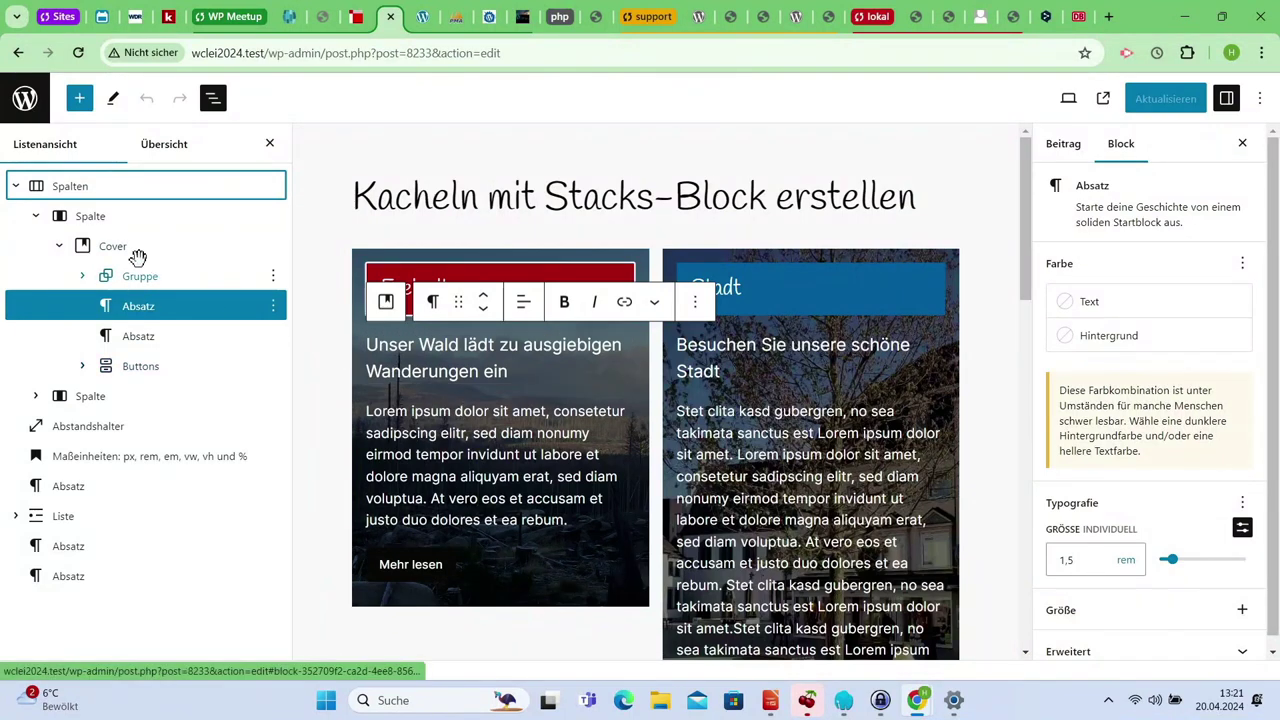
left_click(126, 277)
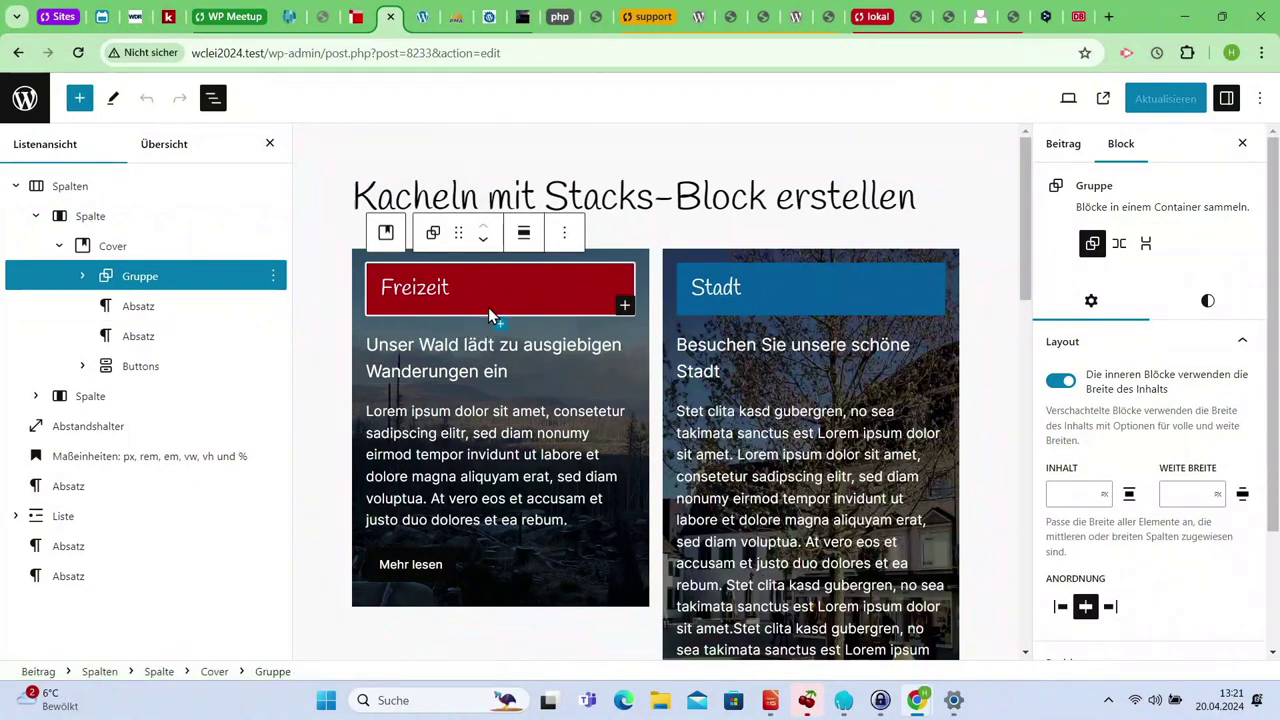
left_click(82, 279)
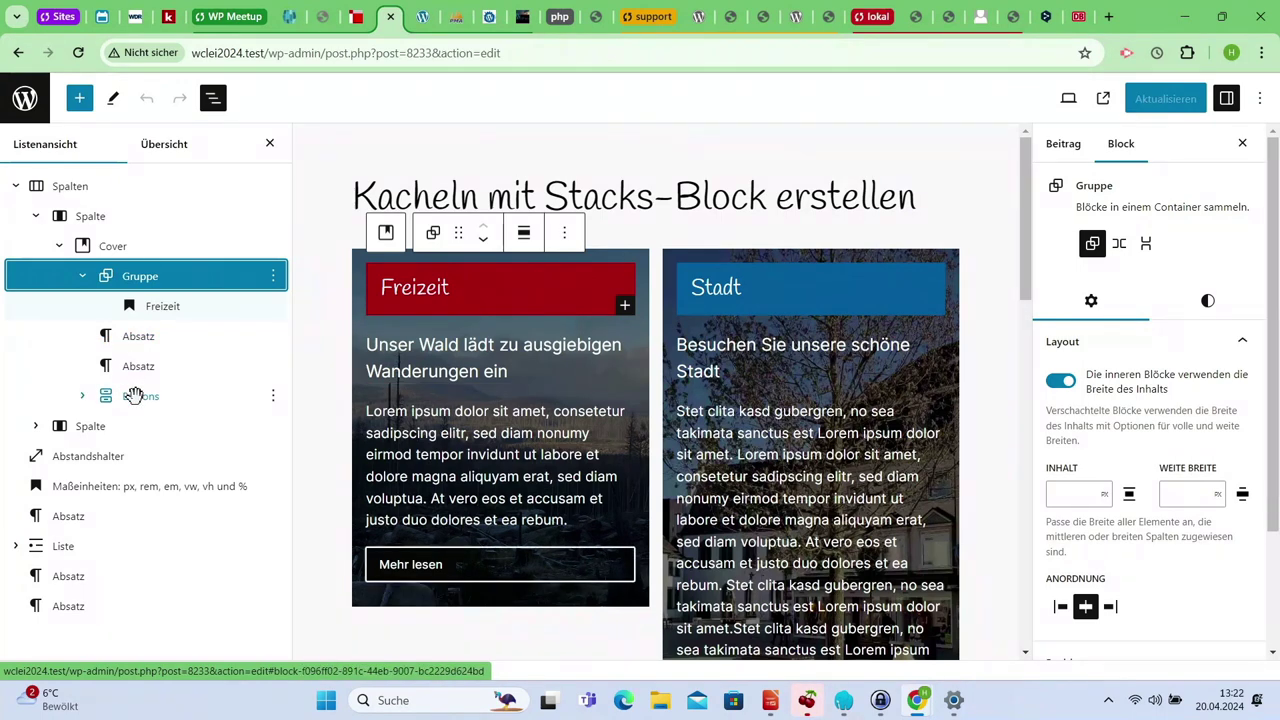
Group the two paragraphs and the Buttons block inside the Freizeit tile's cover
left_click(143, 337)
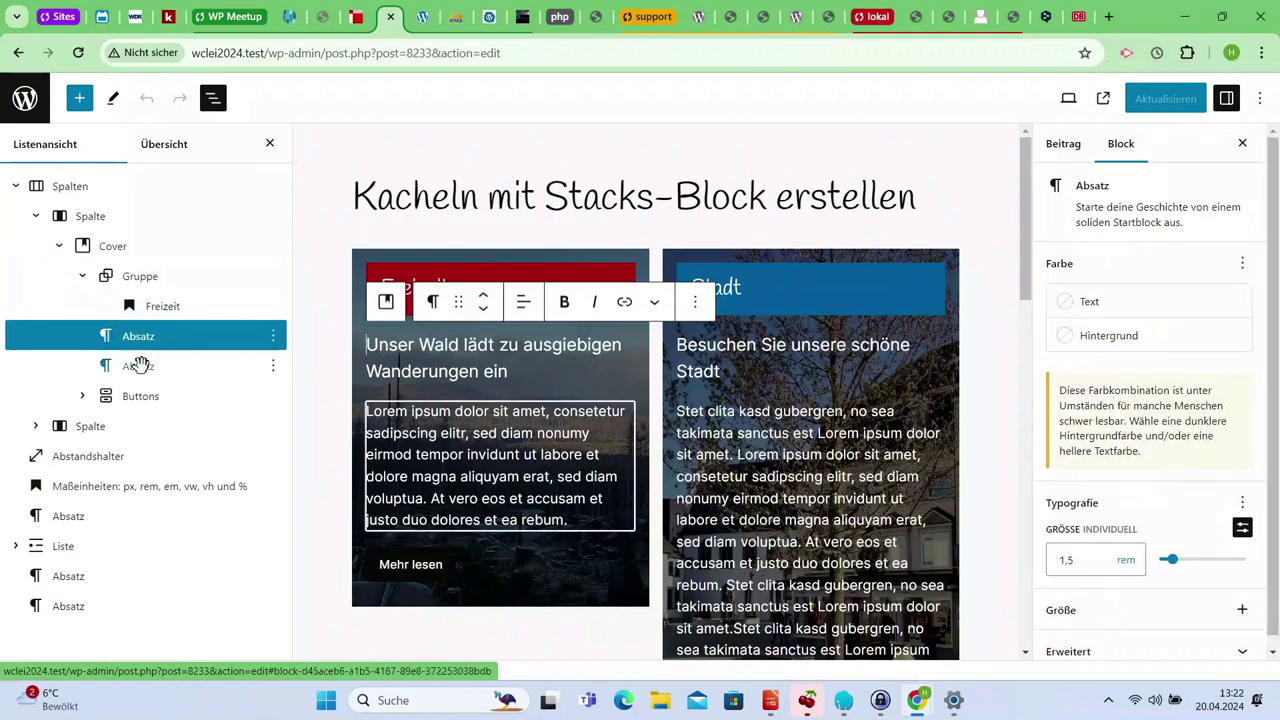
left_click(131, 397, "shift")
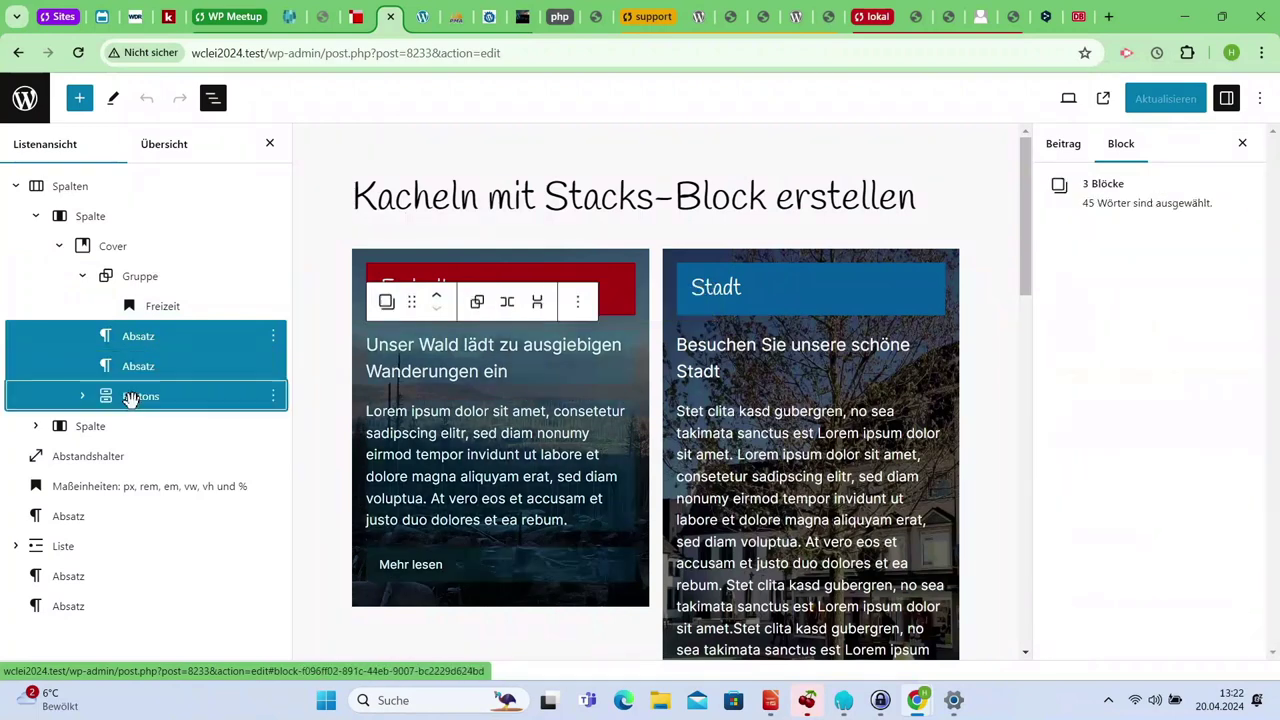
left_click(273, 337)
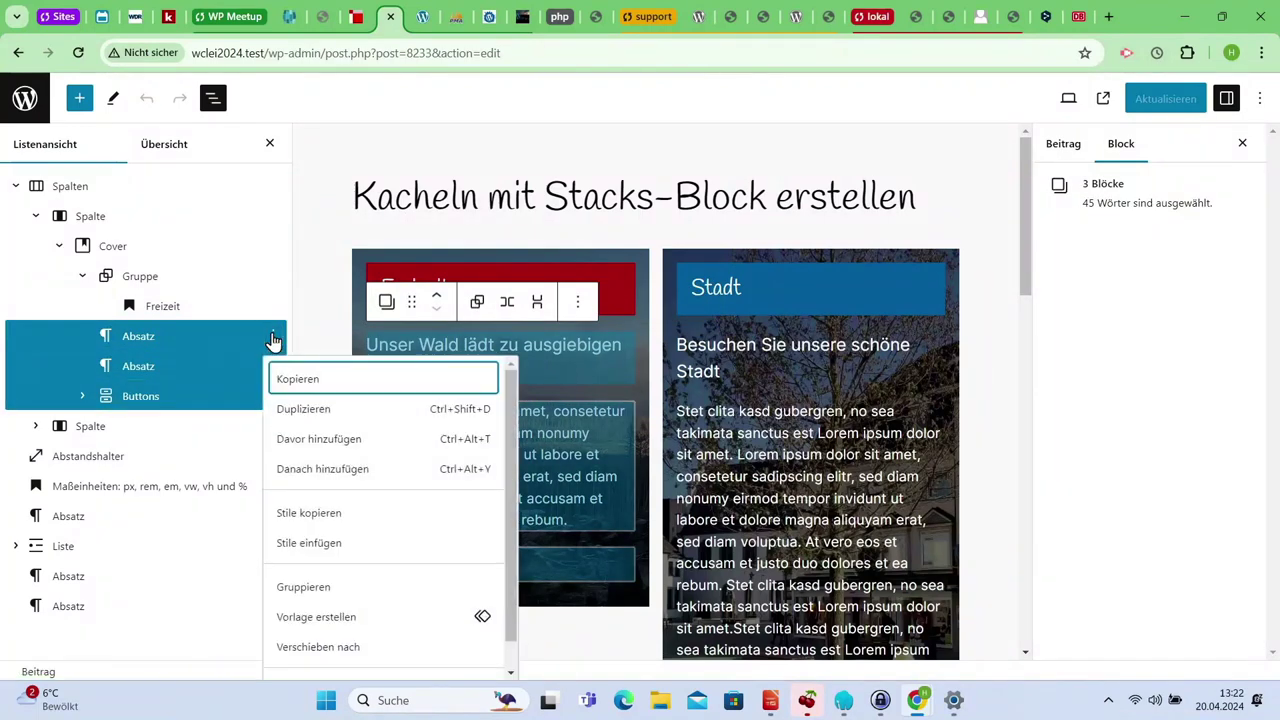
left_click(322, 596)
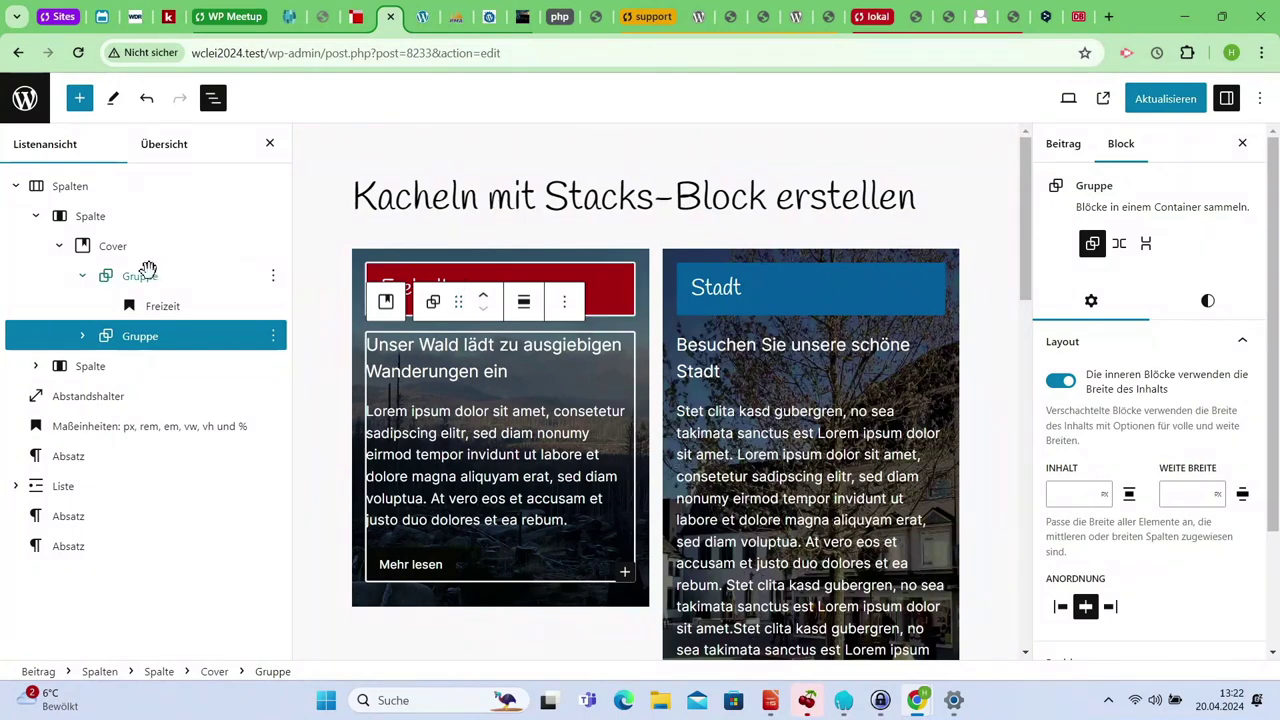
Wrap the Freizeit tile's heading group and content group in one outer group and change it to a Stapel (stack) layout
left_click(140, 278)
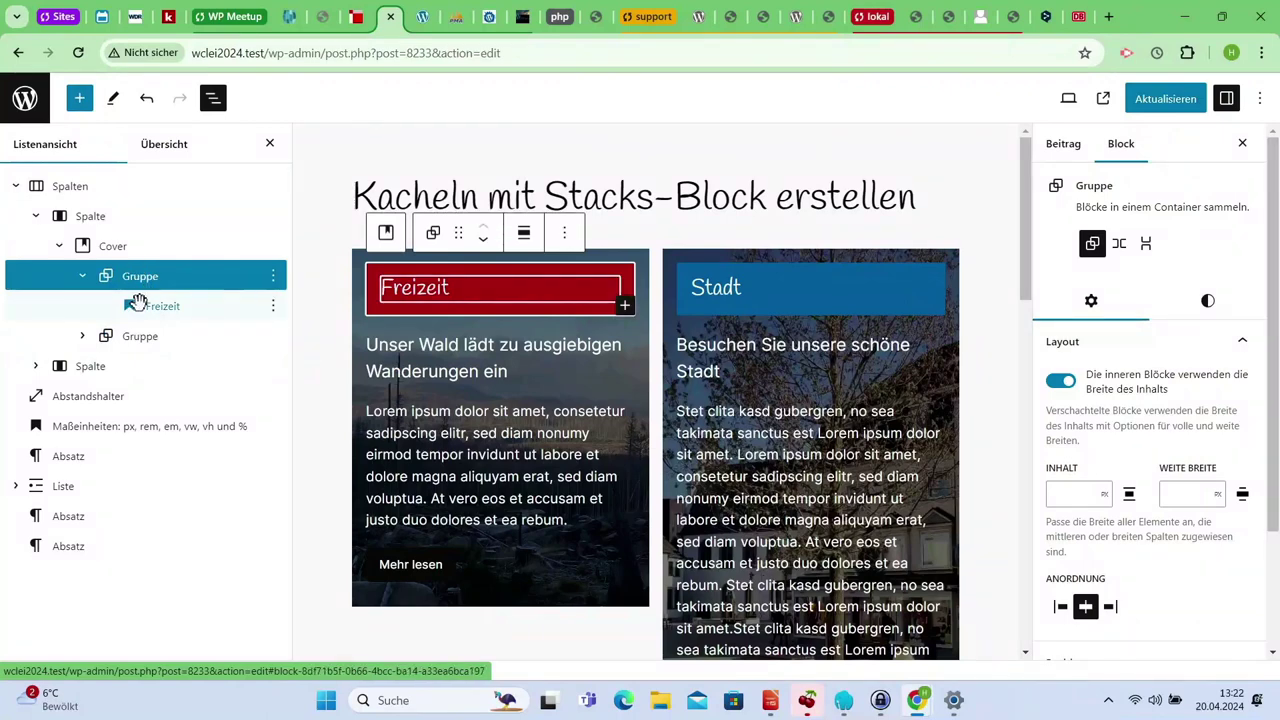
left_click(136, 336, "shift")
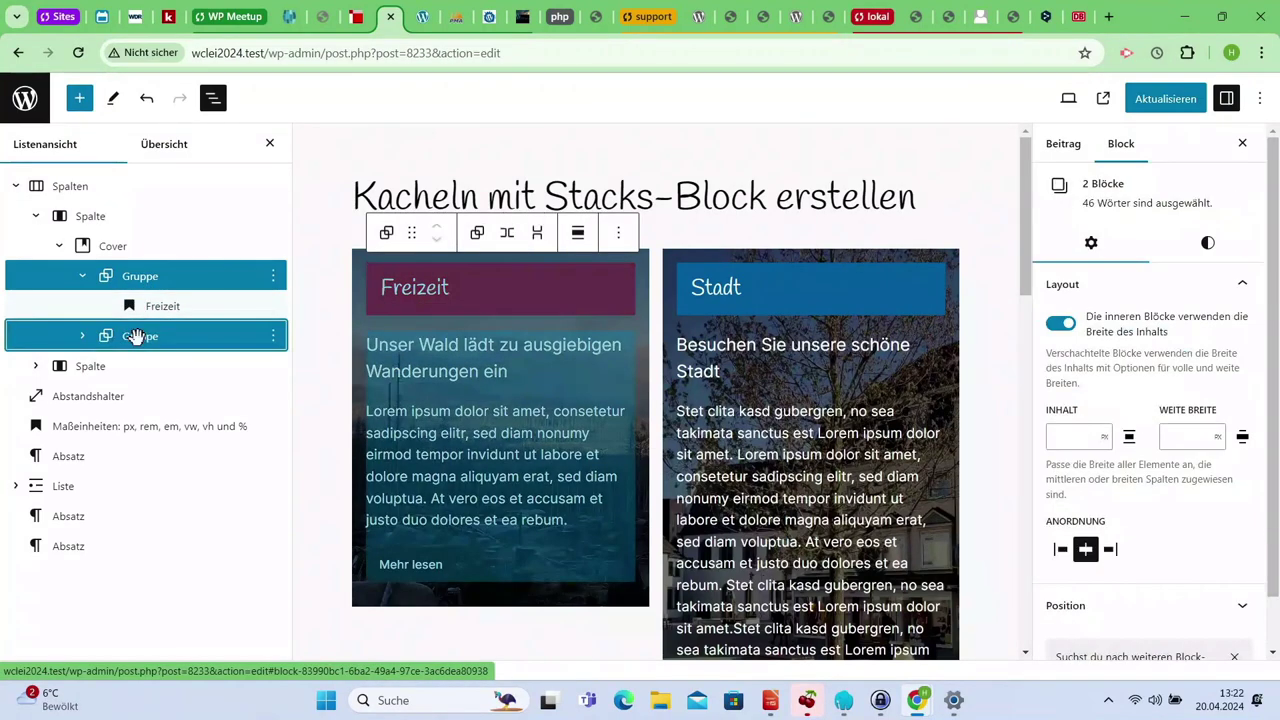
left_click(273, 277)
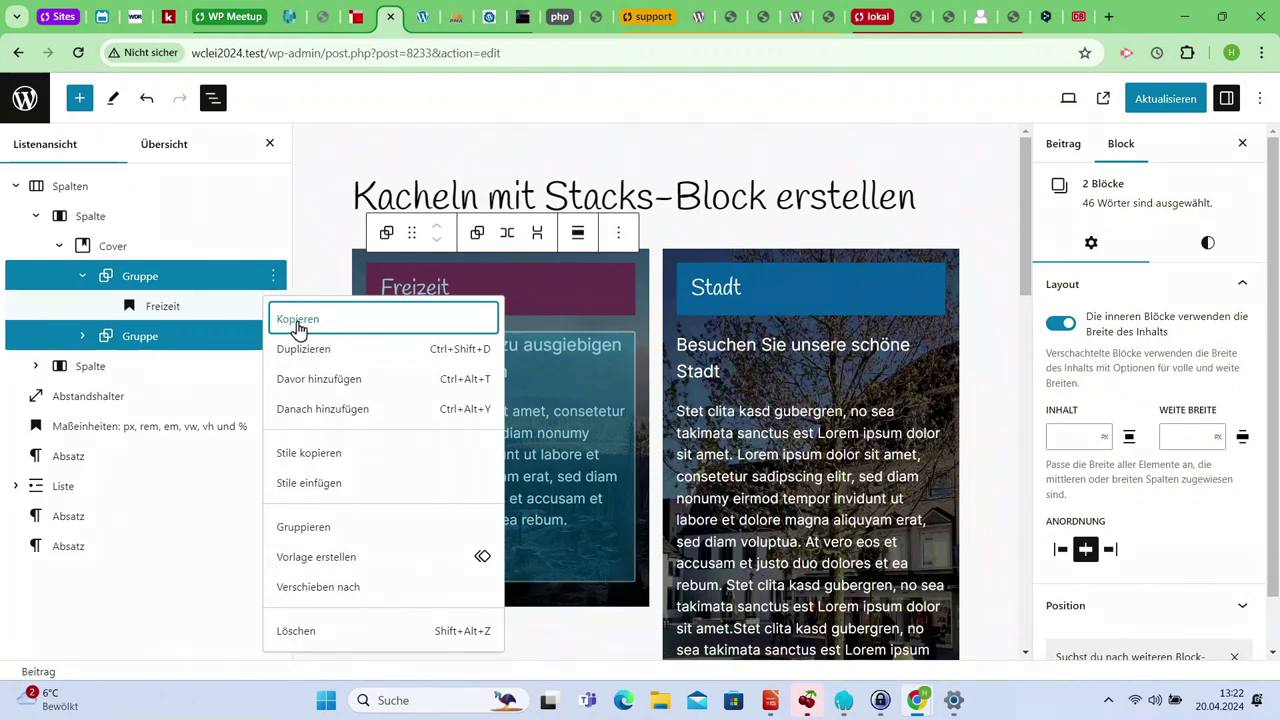
left_click(305, 528)
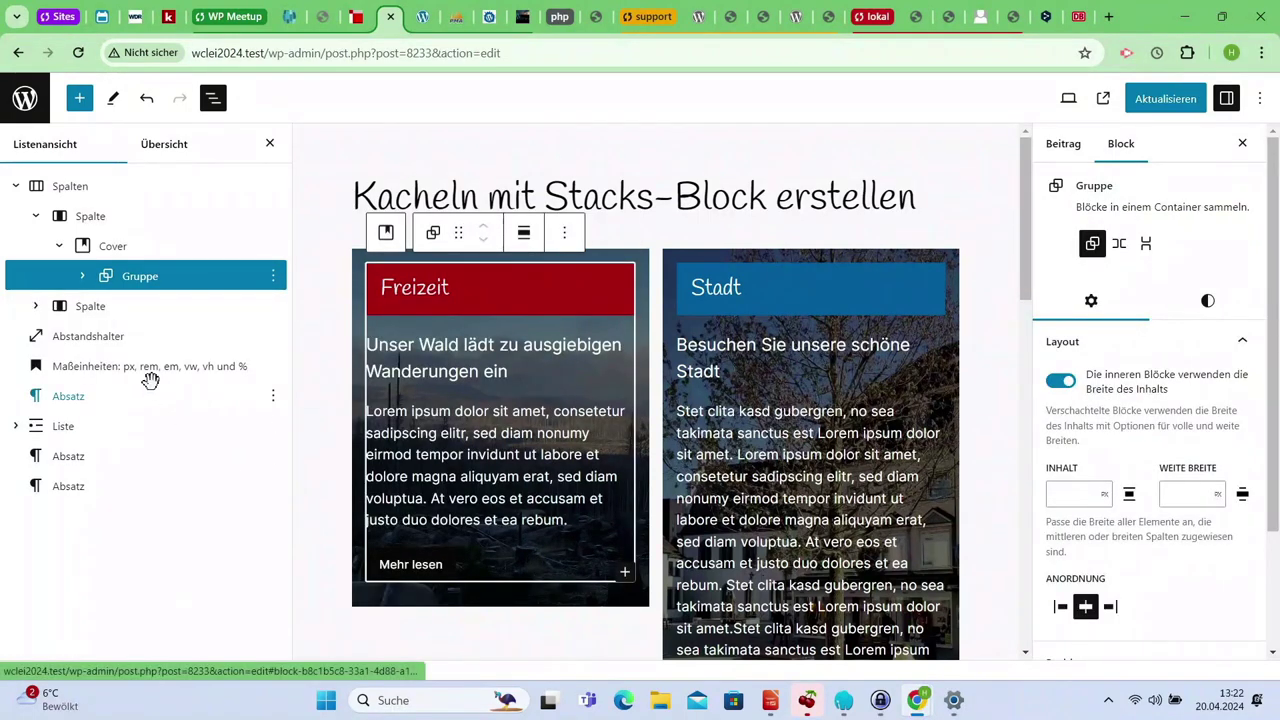
left_click(83, 278)
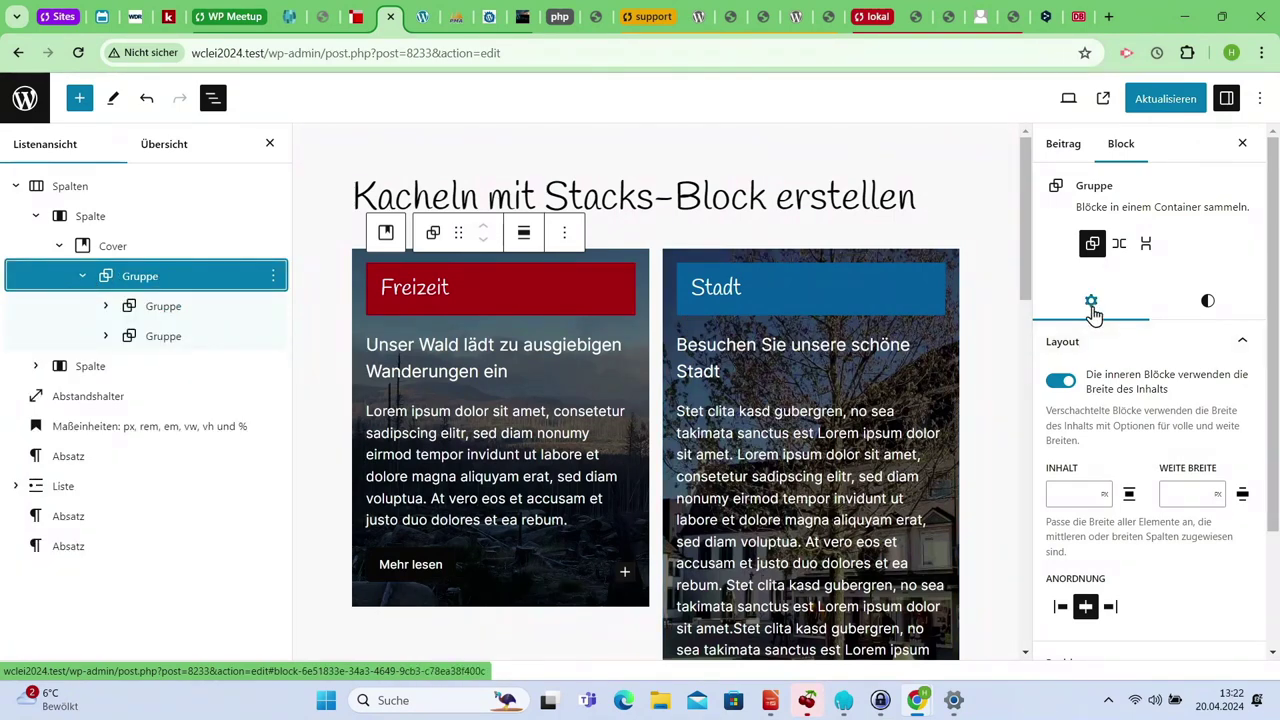
left_click(1147, 250)
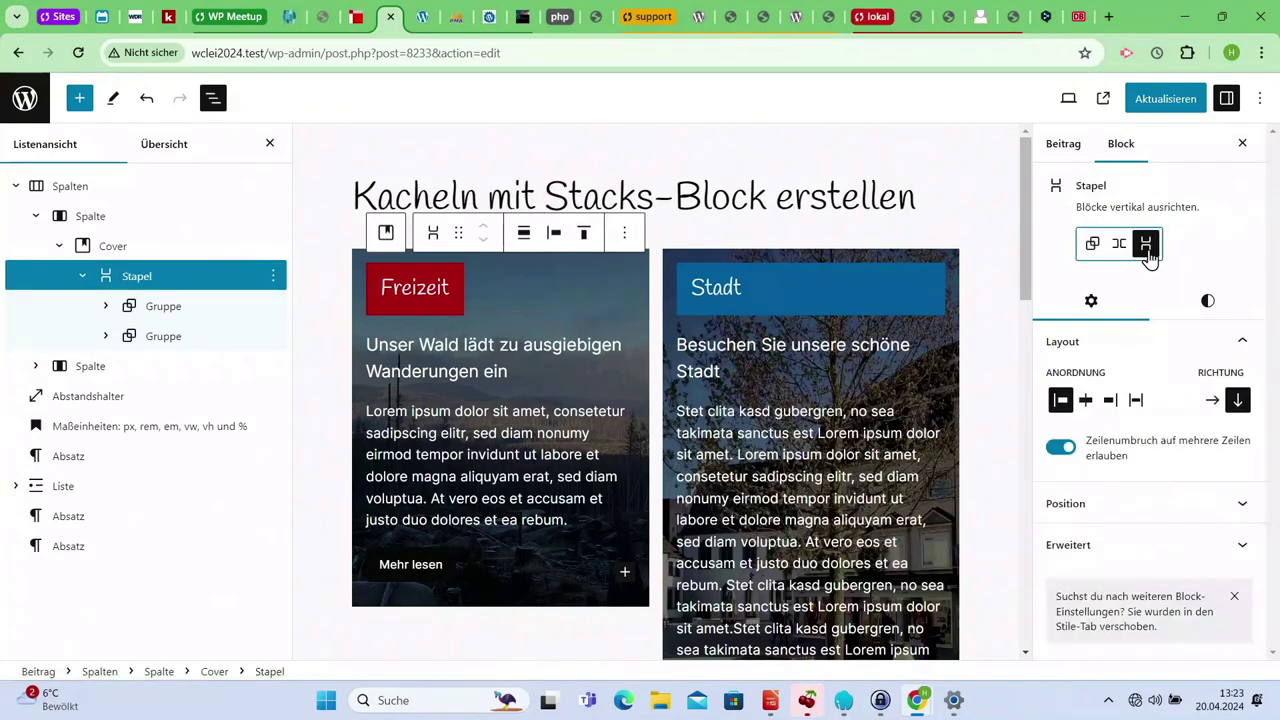
Set the Freizeit tile stack's minimum height (Minimale Höhe) to 50 rem
left_click(1205, 302)
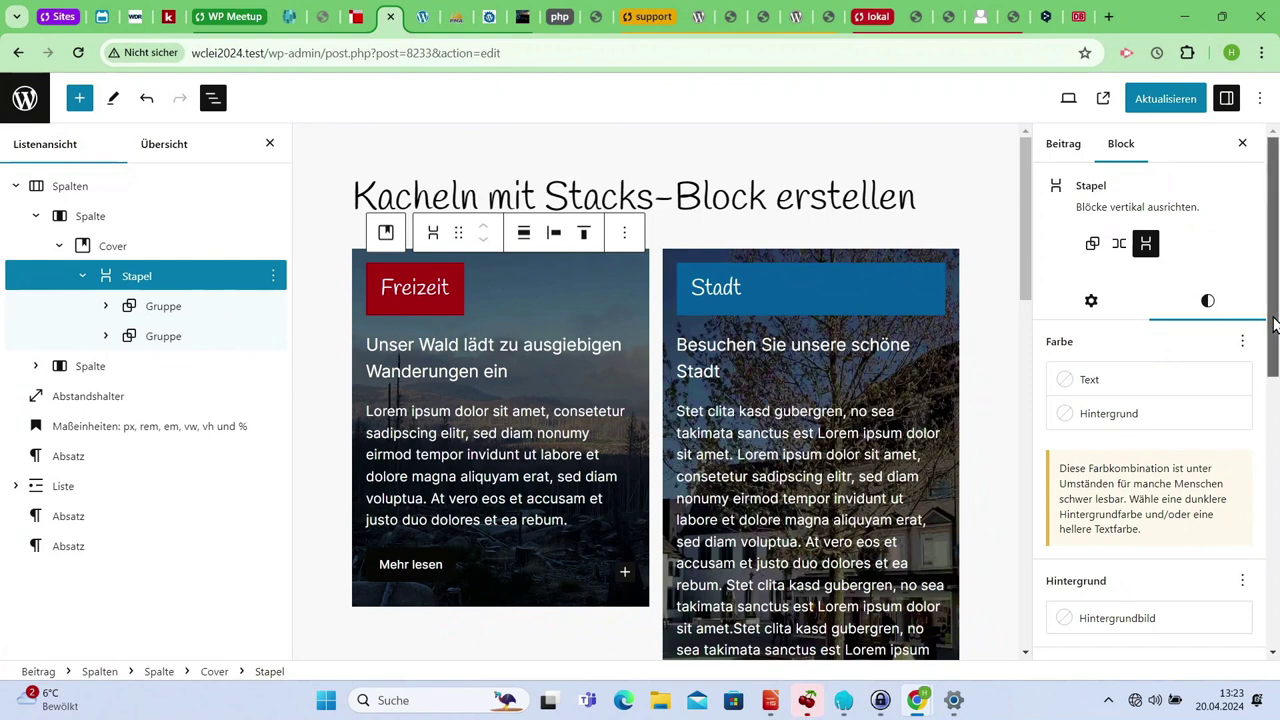
left_click_drag(1275, 322, 1250, 582)
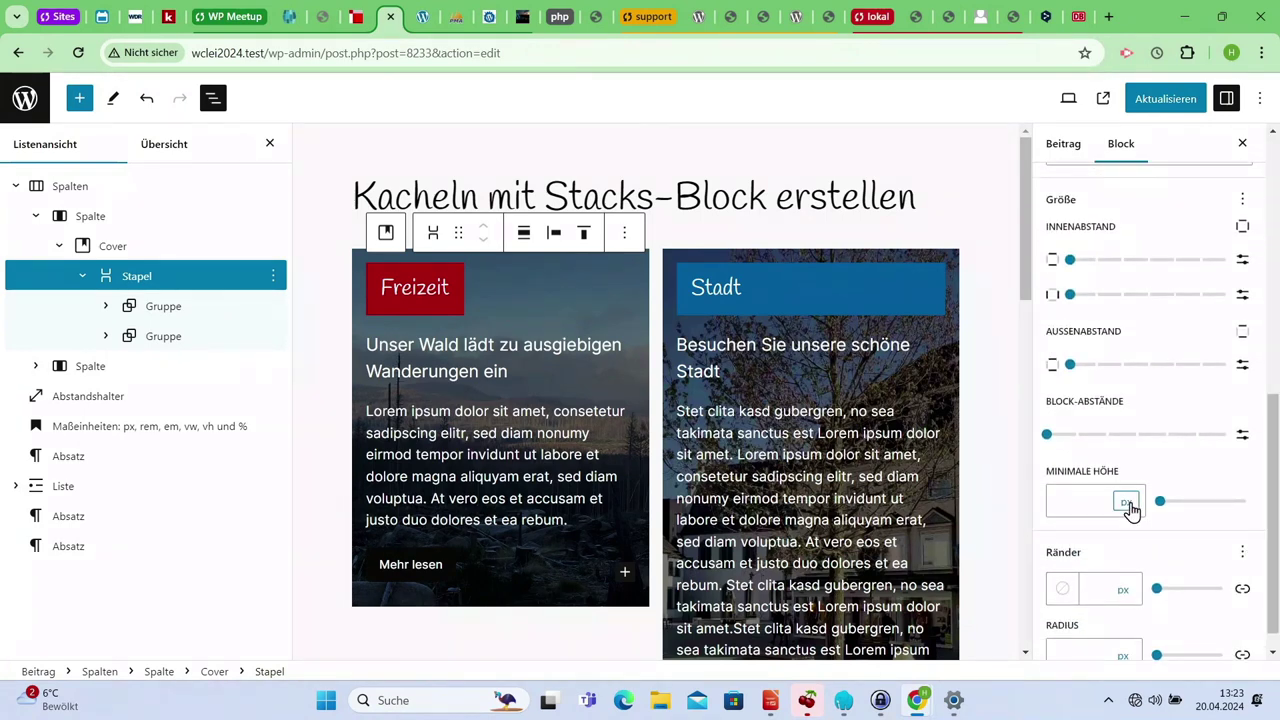
left_click(1127, 505)
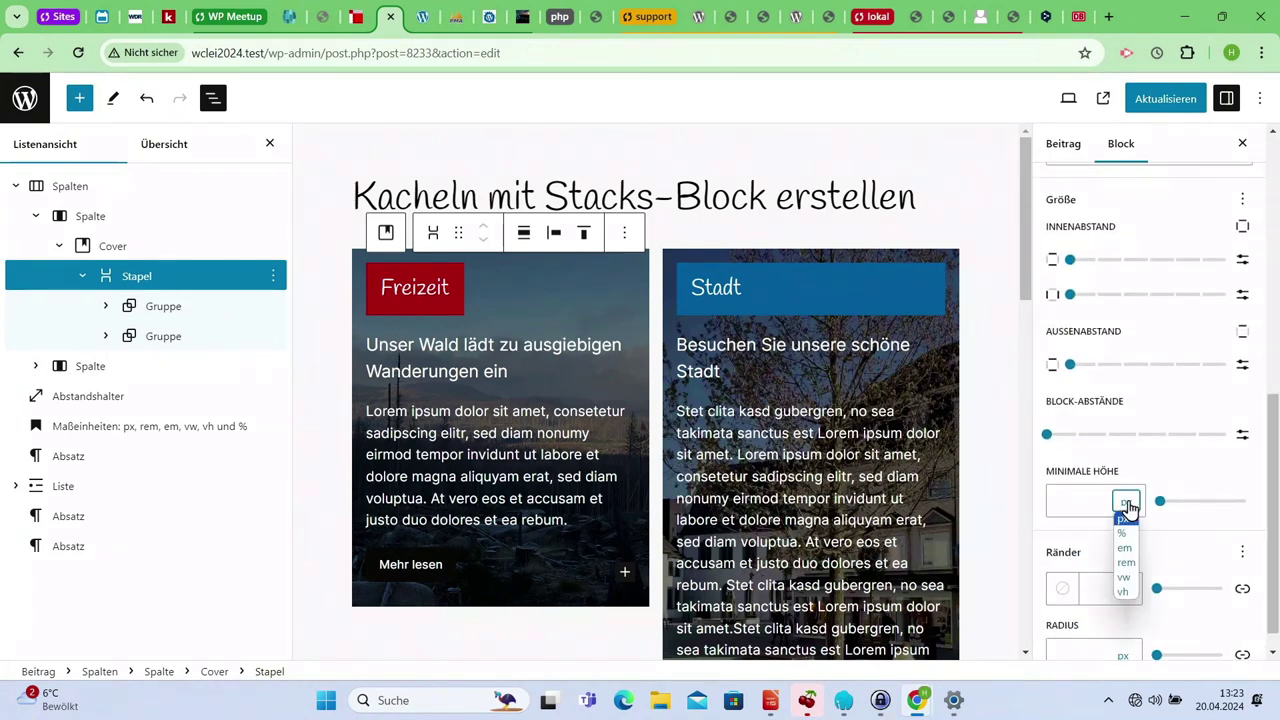
left_click(1126, 563)
left_click(1084, 498)
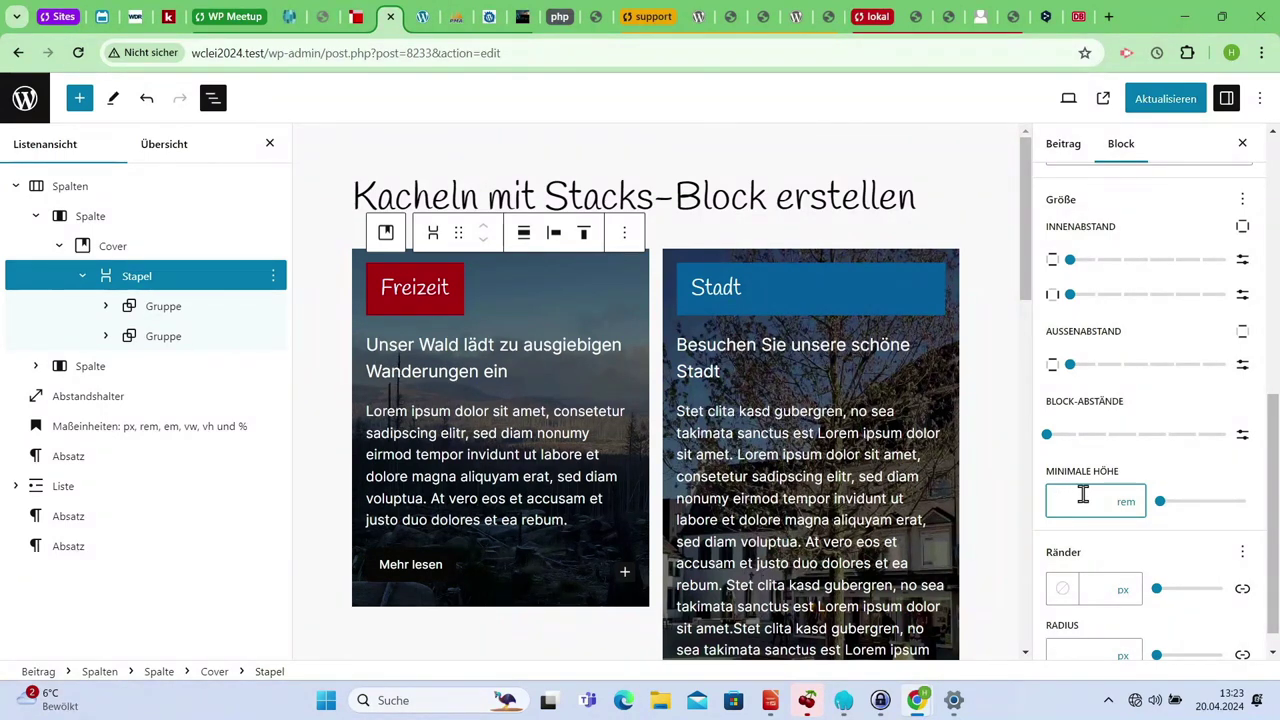
type("50")
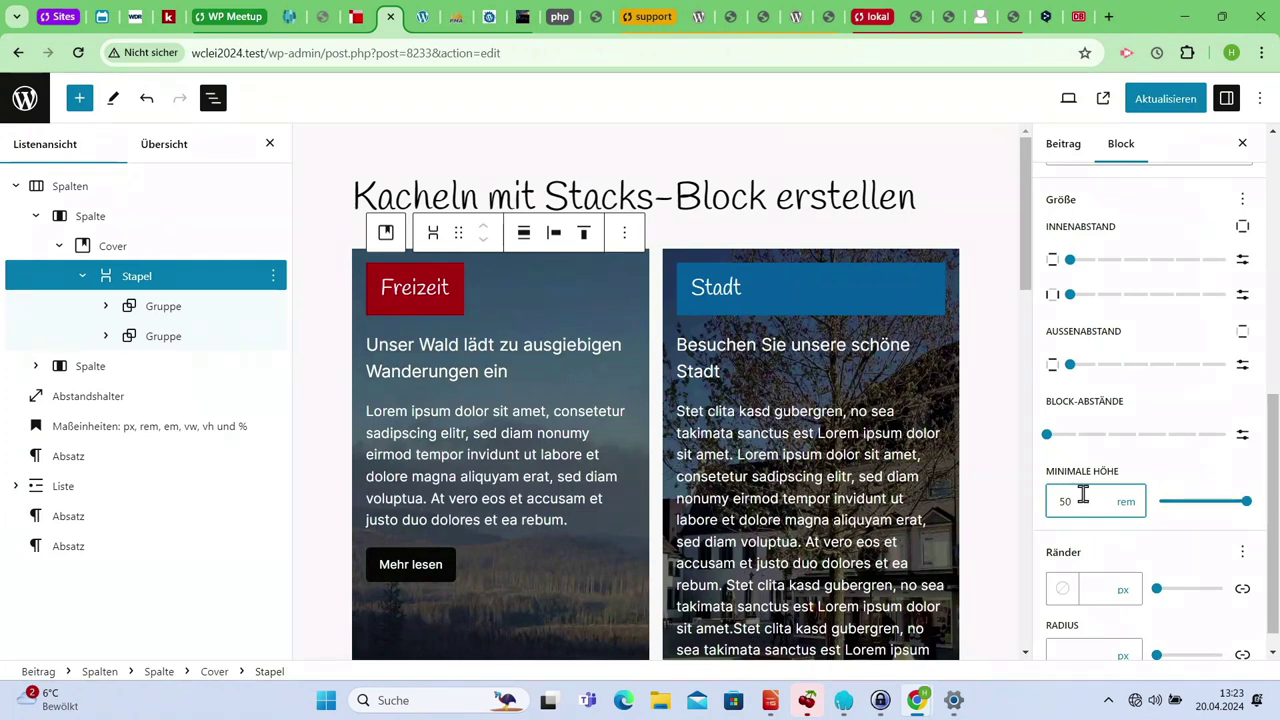
left_click(1214, 471)
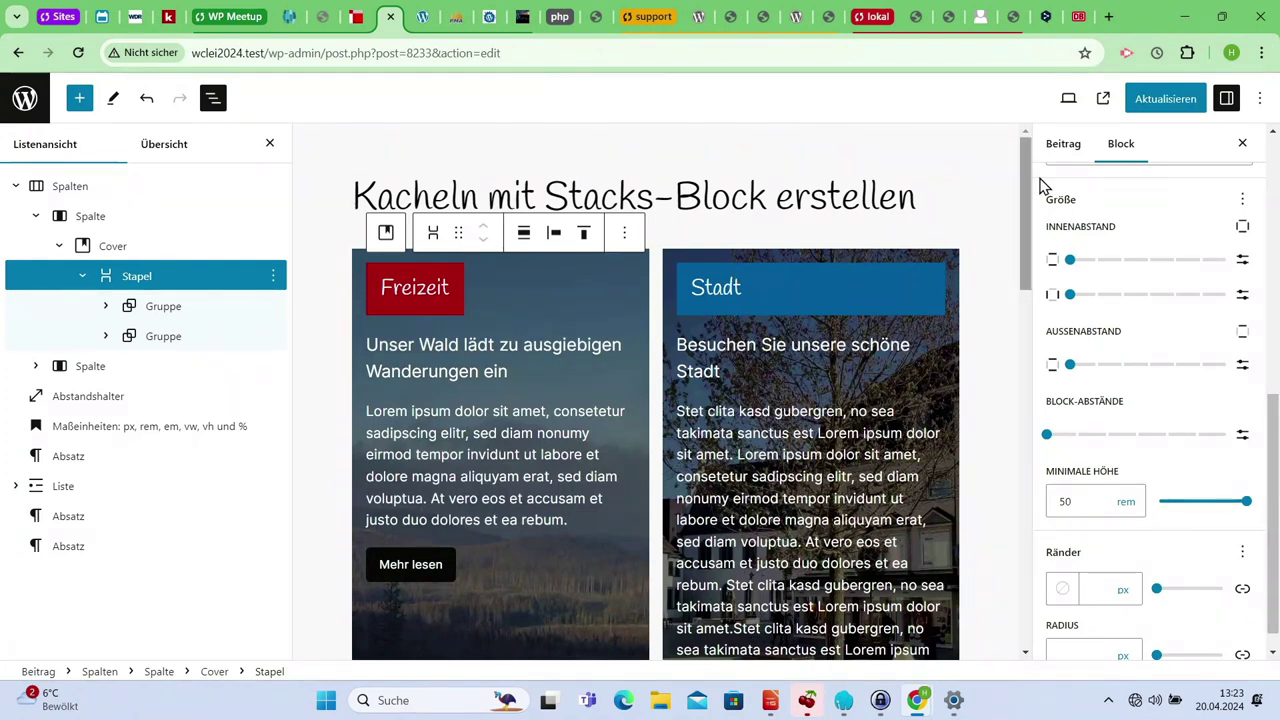
Set the vertical alignment of the Freizeit tile's stack to Zwischenraum (space between)
left_click_drag(1031, 222, 988, 260)
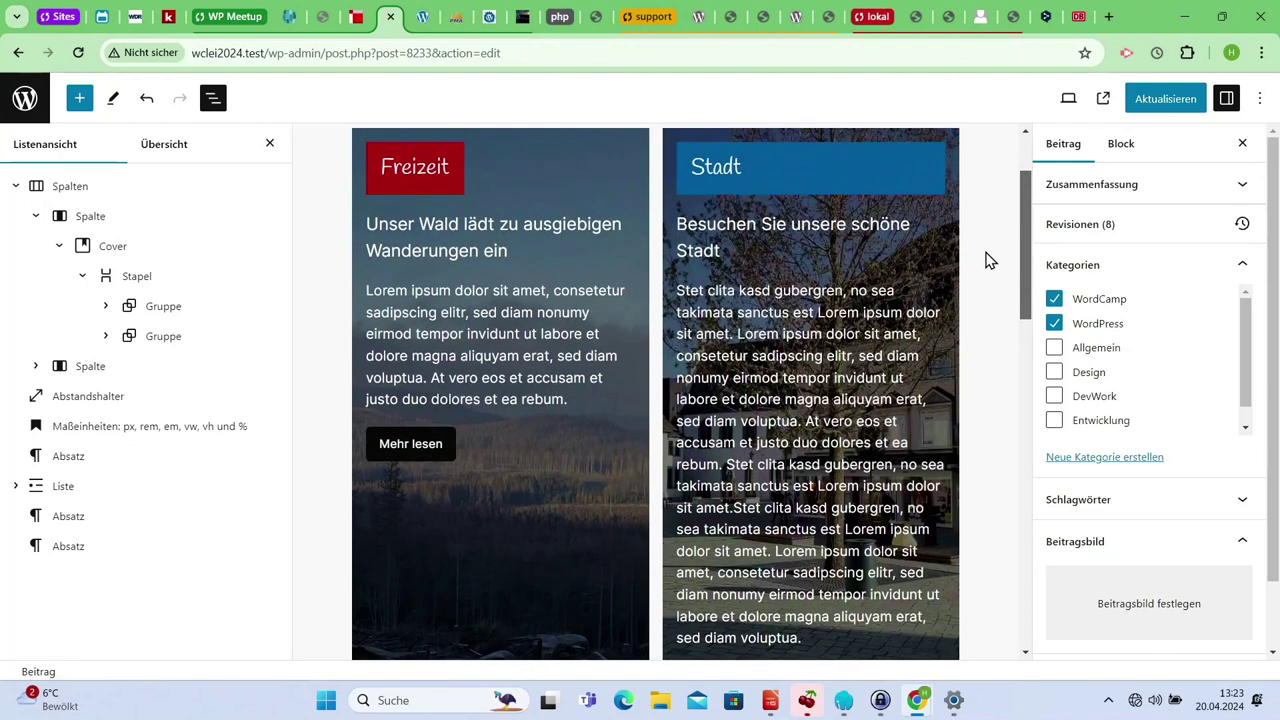
mouse_move(825, 283)
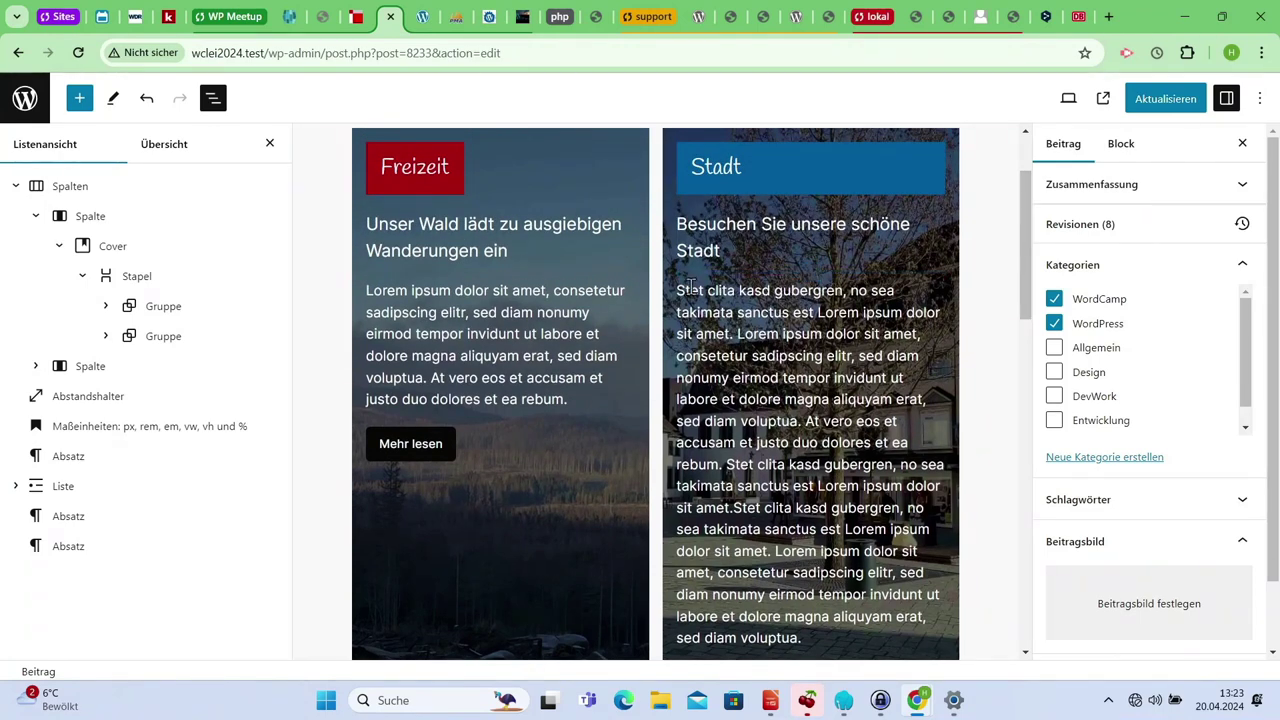
left_click(125, 271)
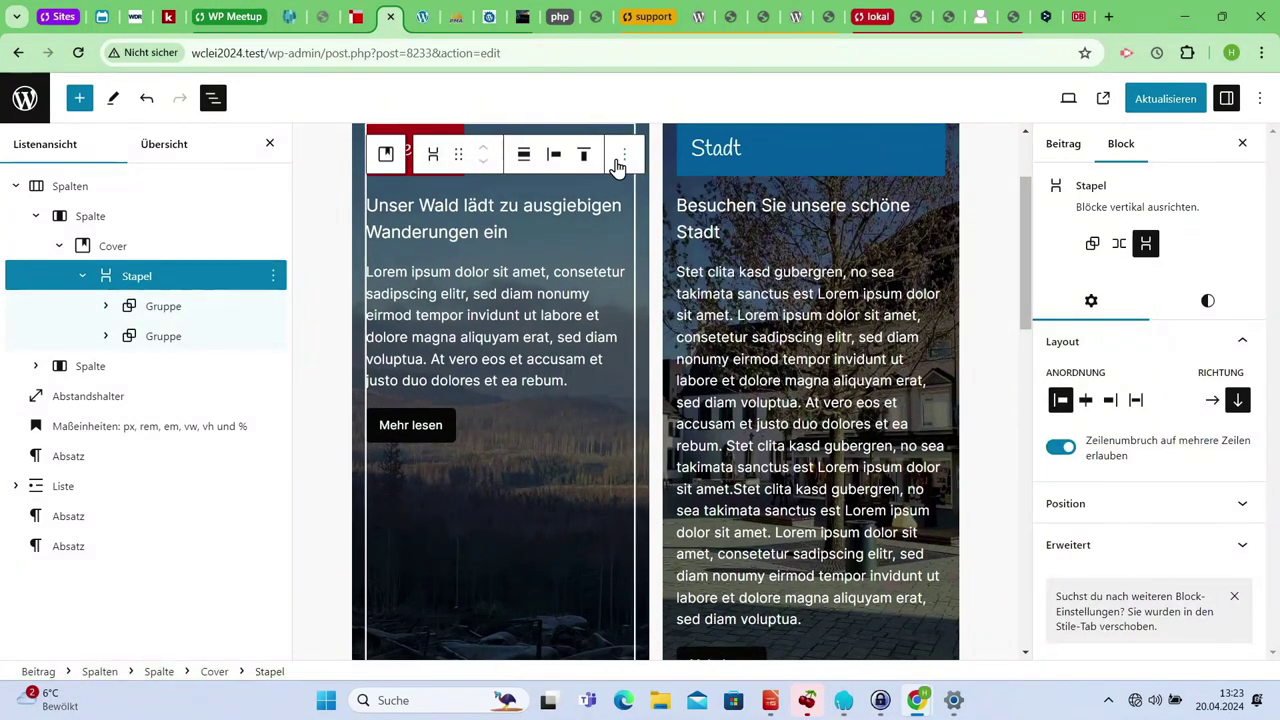
left_click(588, 153)
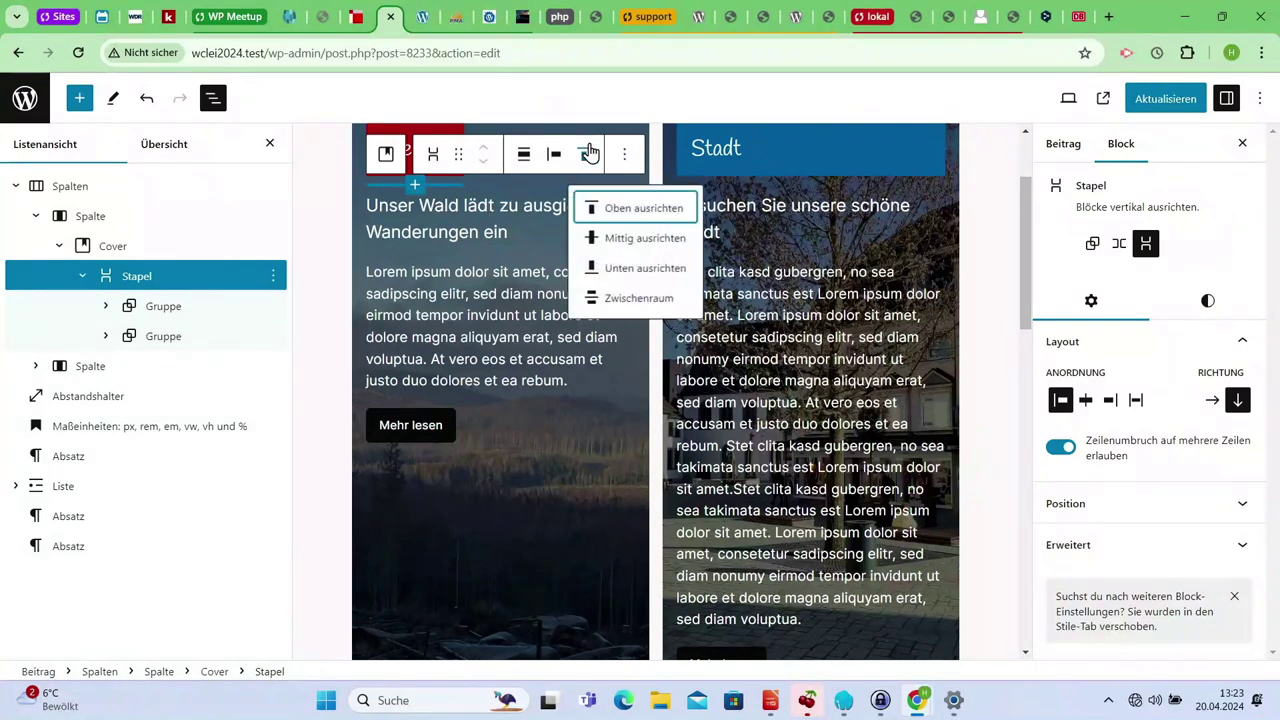
left_click(613, 298)
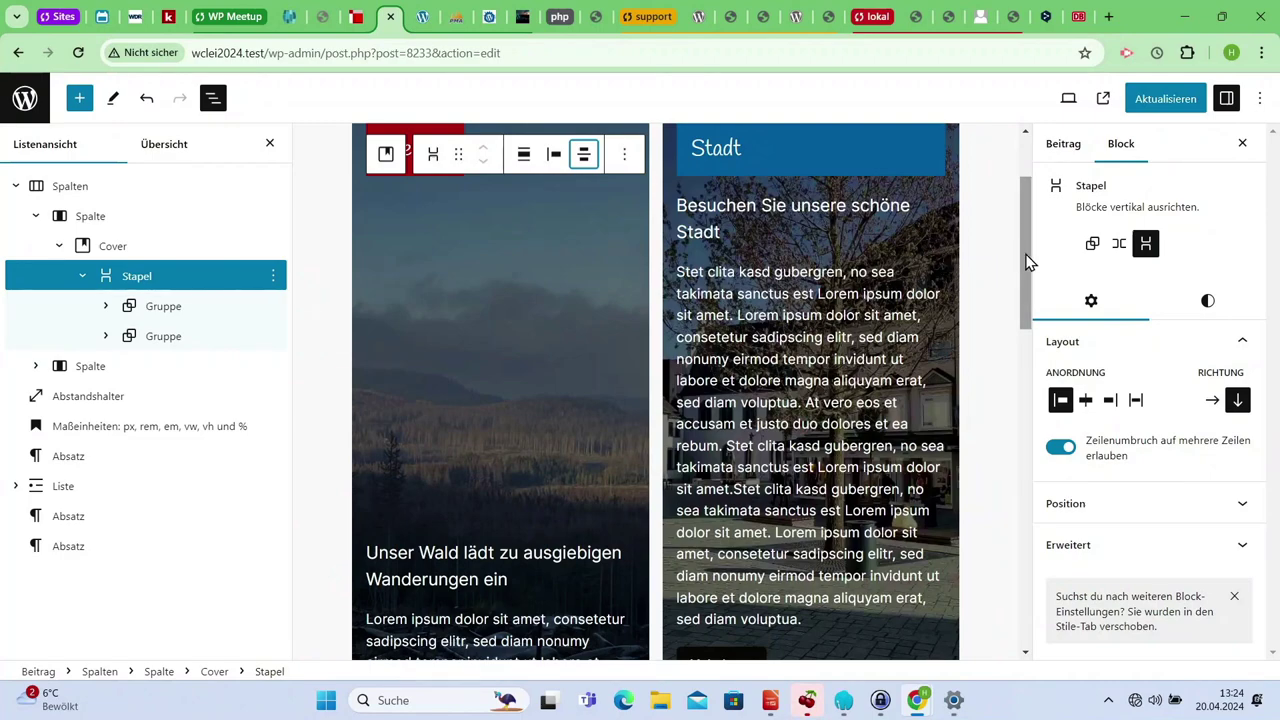
Group the two paragraphs and the Buttons block inside the Stadt tile's cover
left_click_drag(1030, 262, 1016, 224)
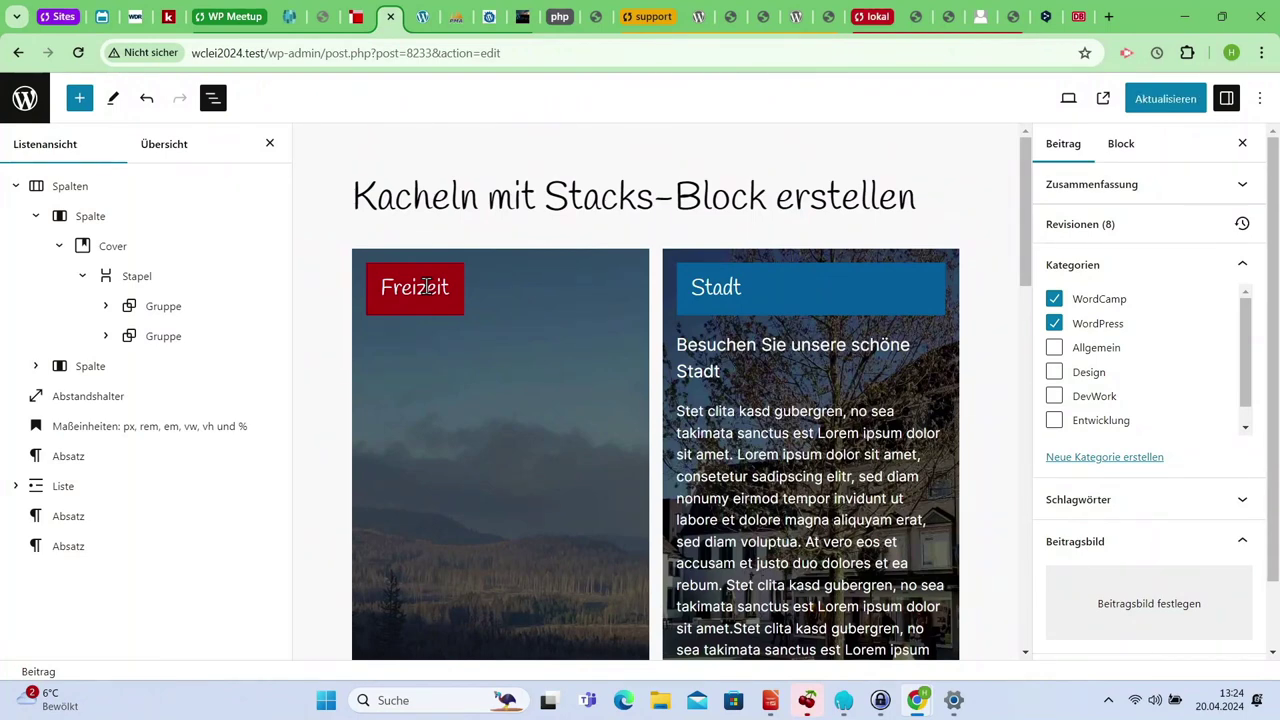
left_click(426, 287)
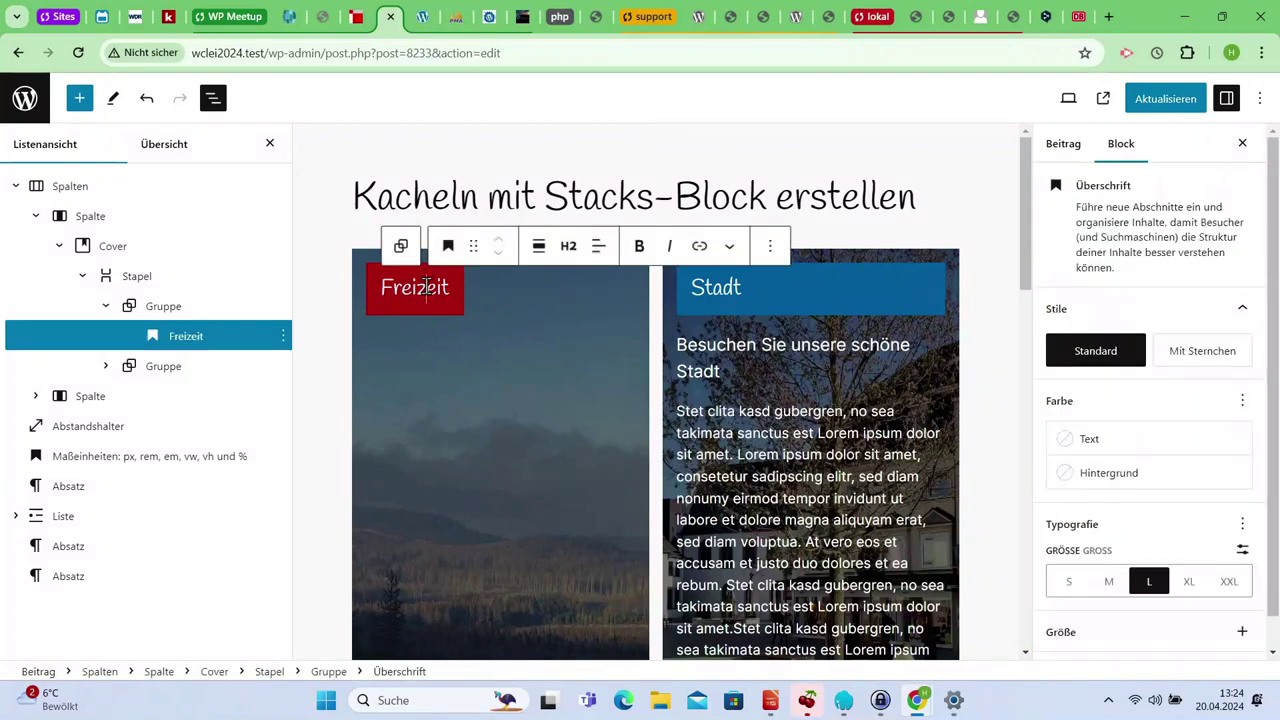
left_click(832, 291)
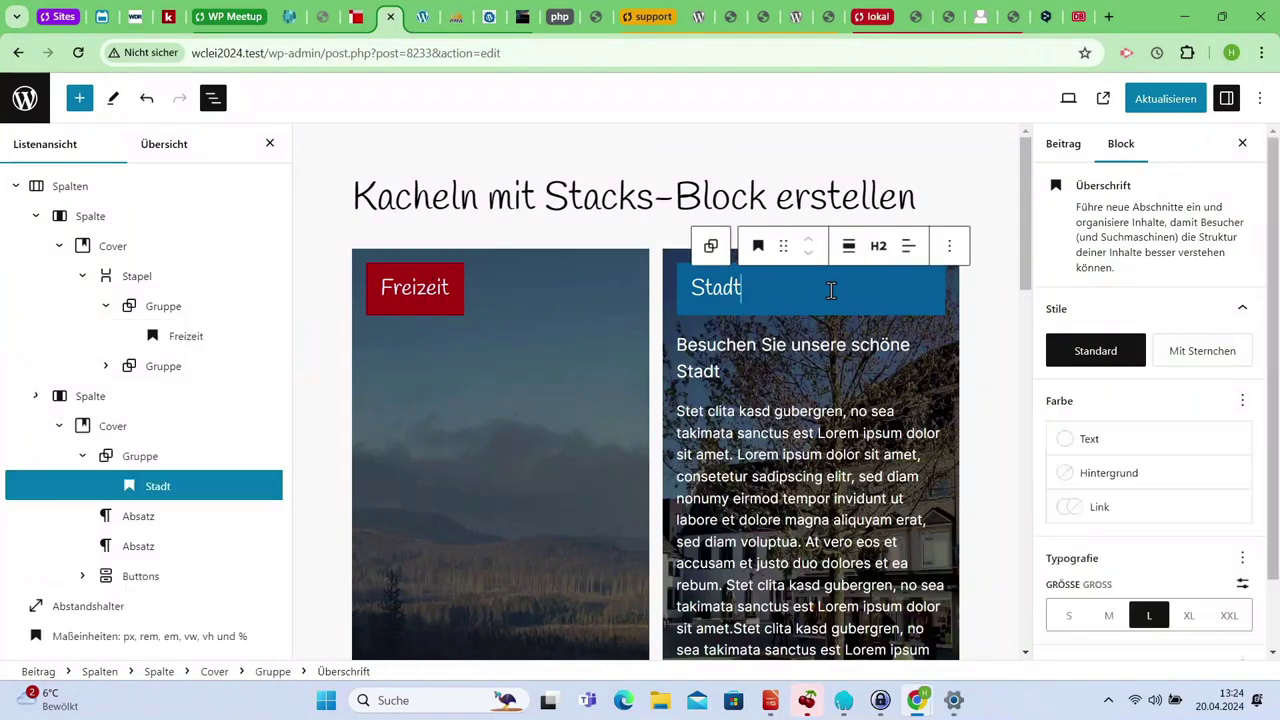
left_click(138, 516)
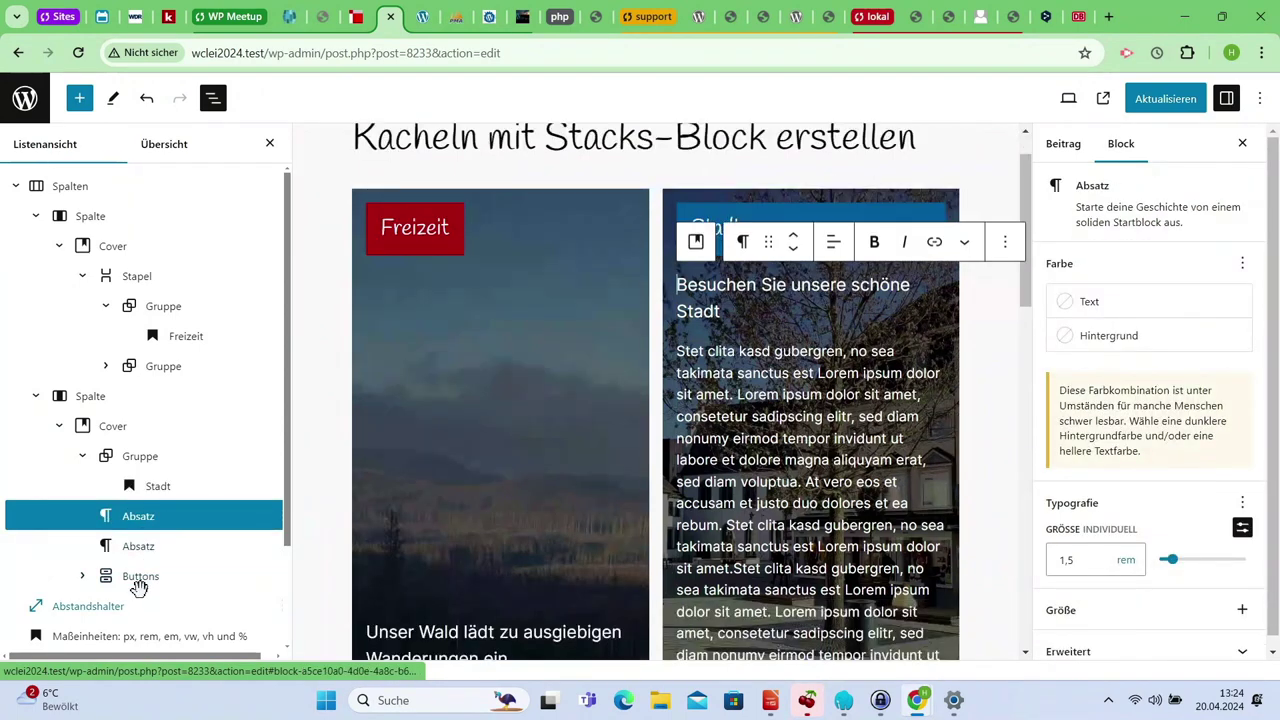
left_click(140, 603, "shift")
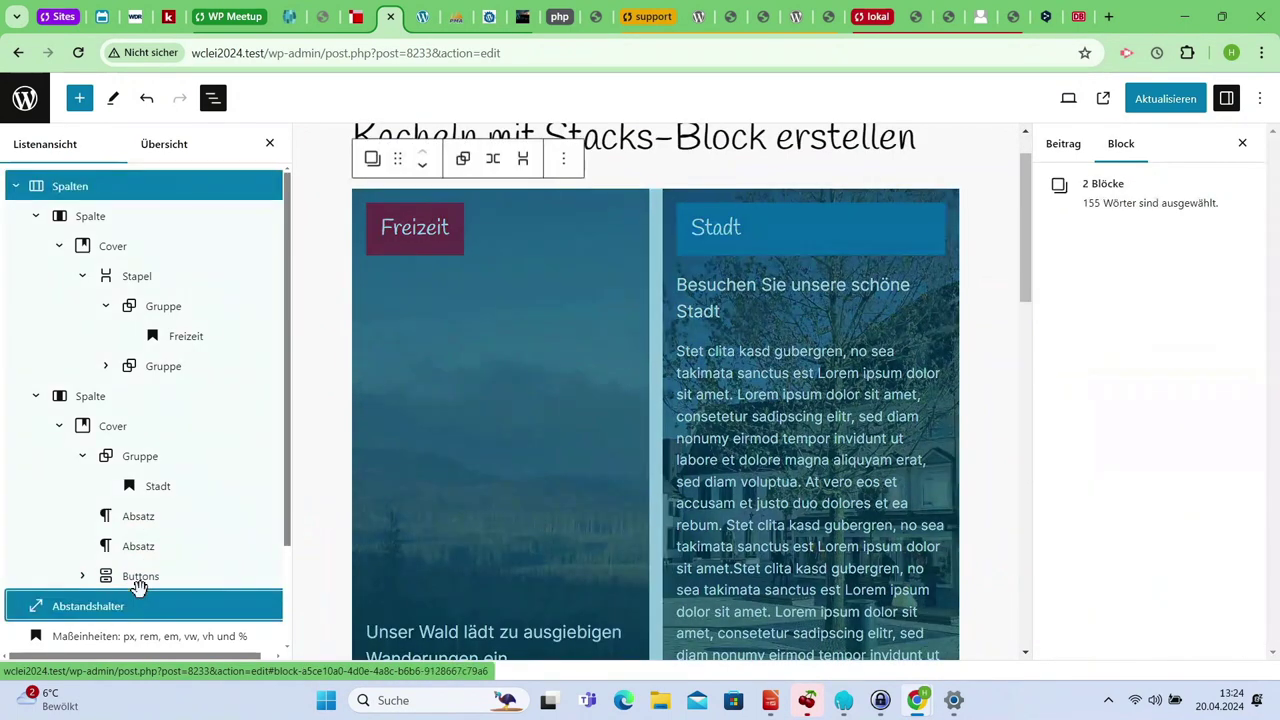
left_click(150, 514, "shift")
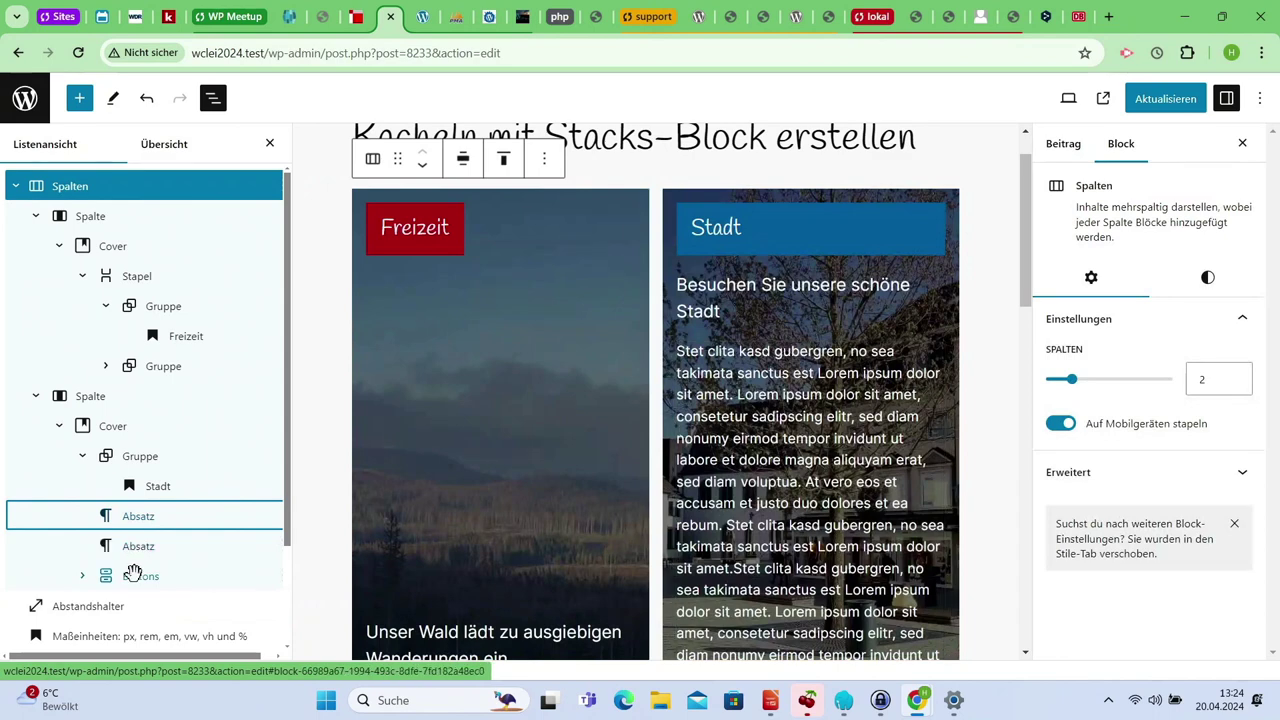
mouse_move(131, 574)
left_mouse_down()
mouse_move(158, 498)
mouse_move(150, 566)
mouse_move(125, 565)
left_mouse_up()
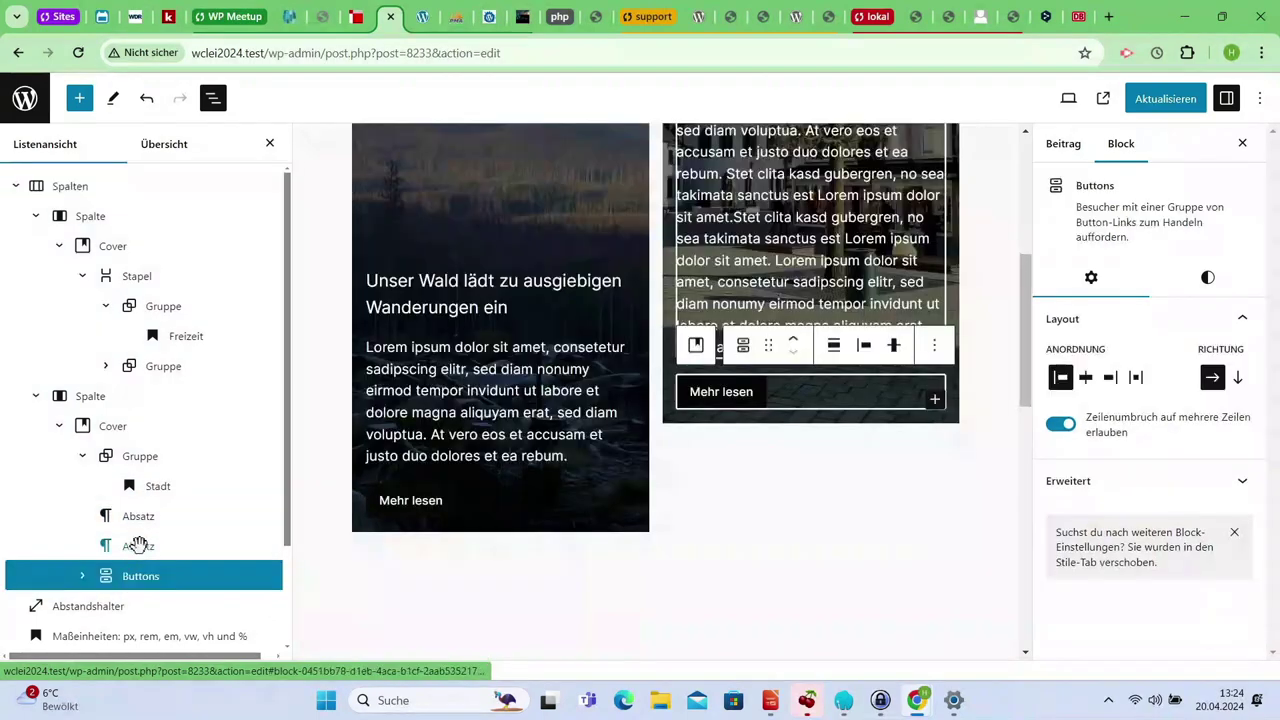
left_click(135, 516, "shift")
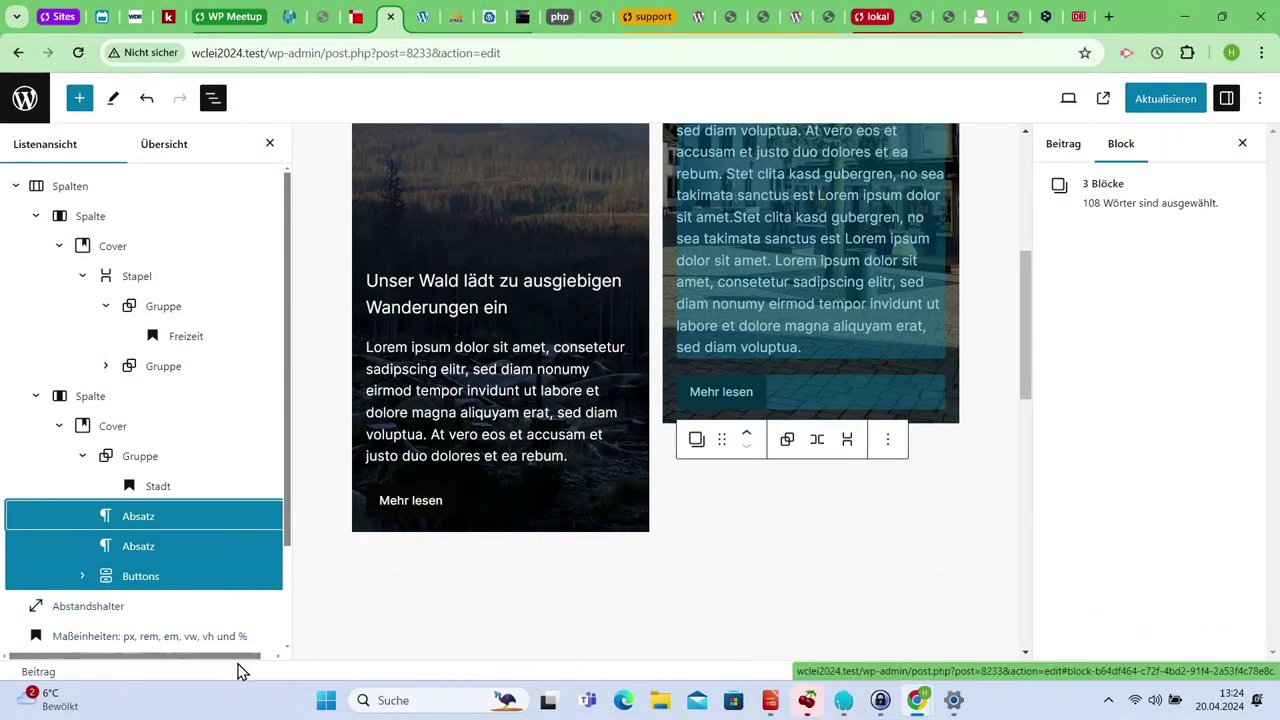
left_click_drag(243, 662, 262, 667)
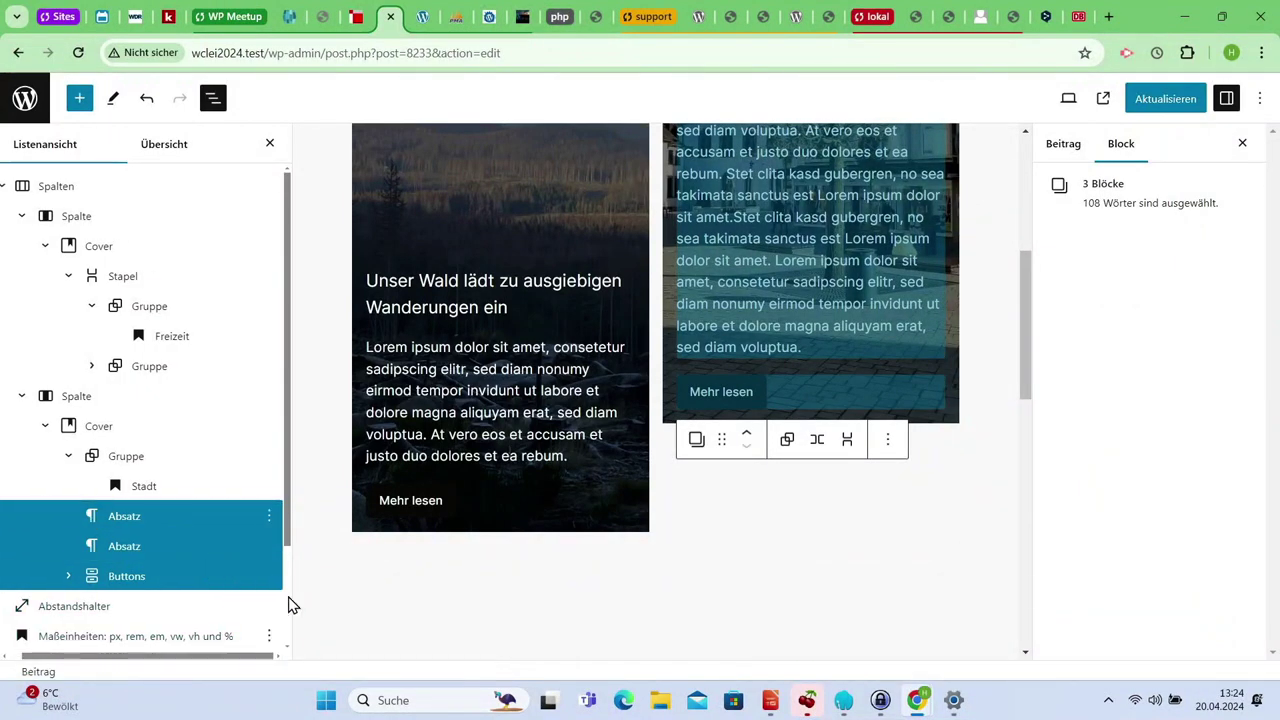
left_click(268, 519)
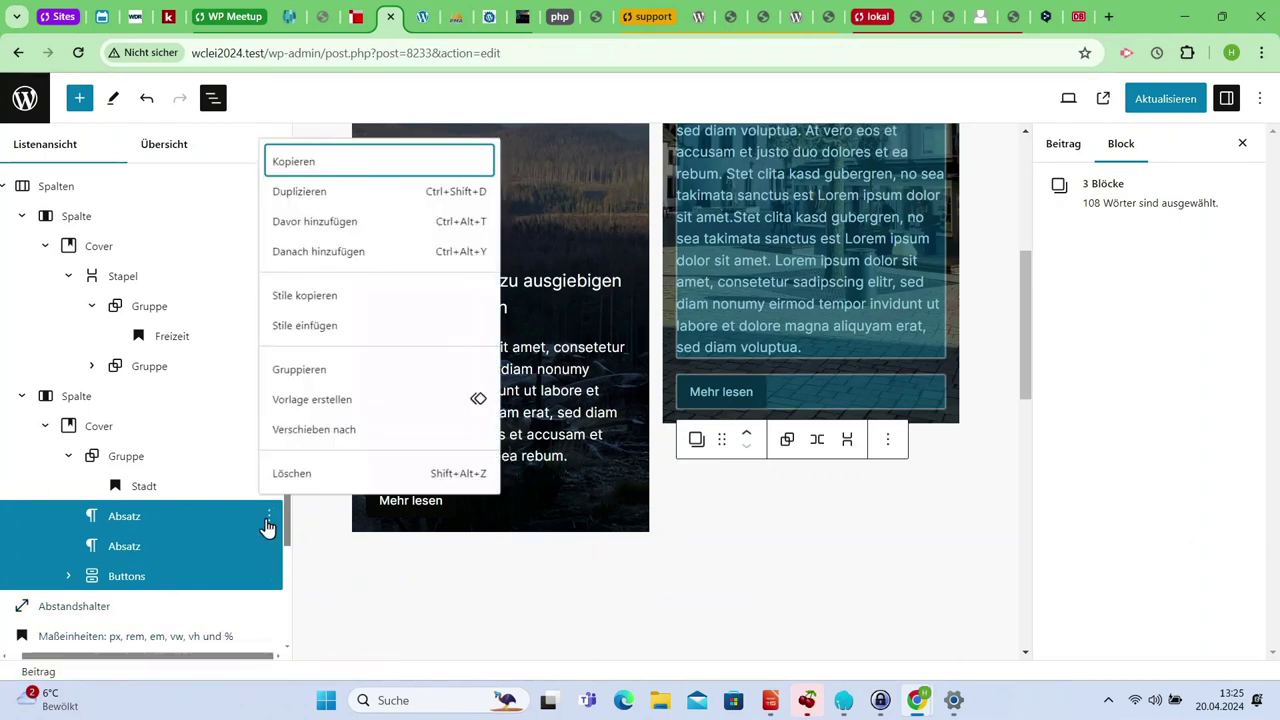
left_click(316, 370)
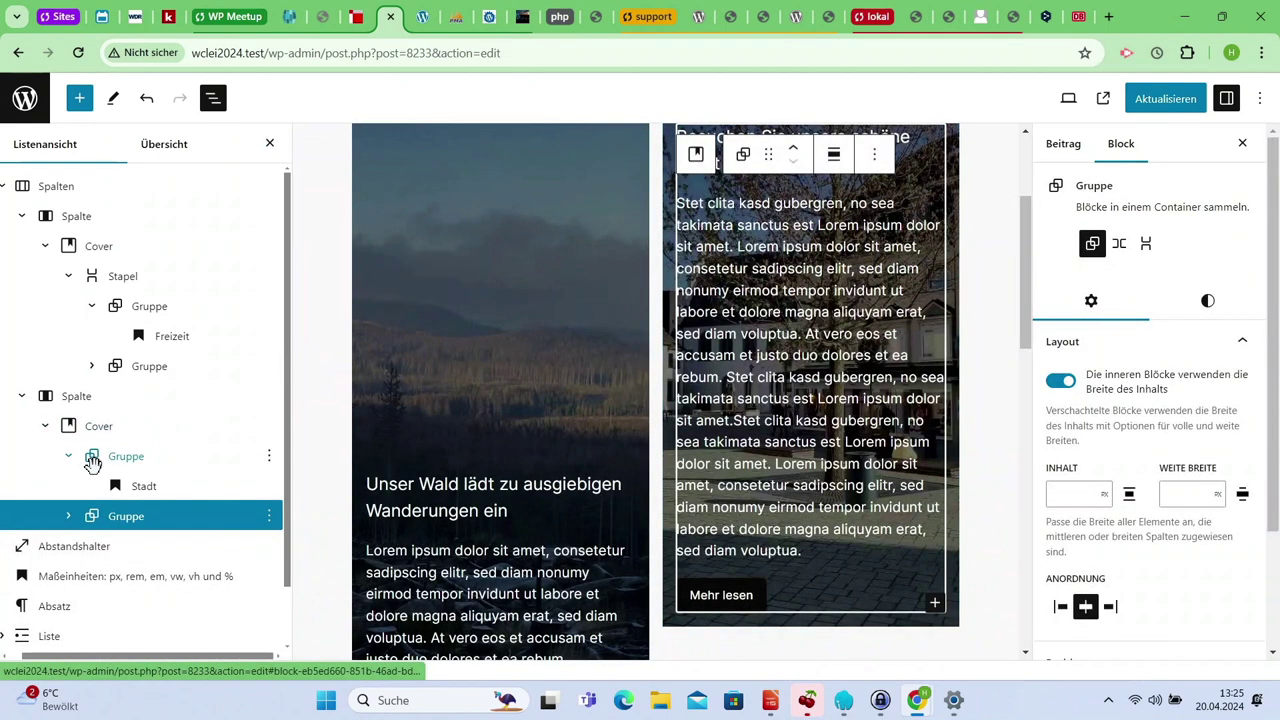
Wrap the Stadt tile's heading group and content group in one outer group and change it to a Stapel (stack) layout
key("shift")
key("shift")
key("shift")
key("shift")
key("shift")
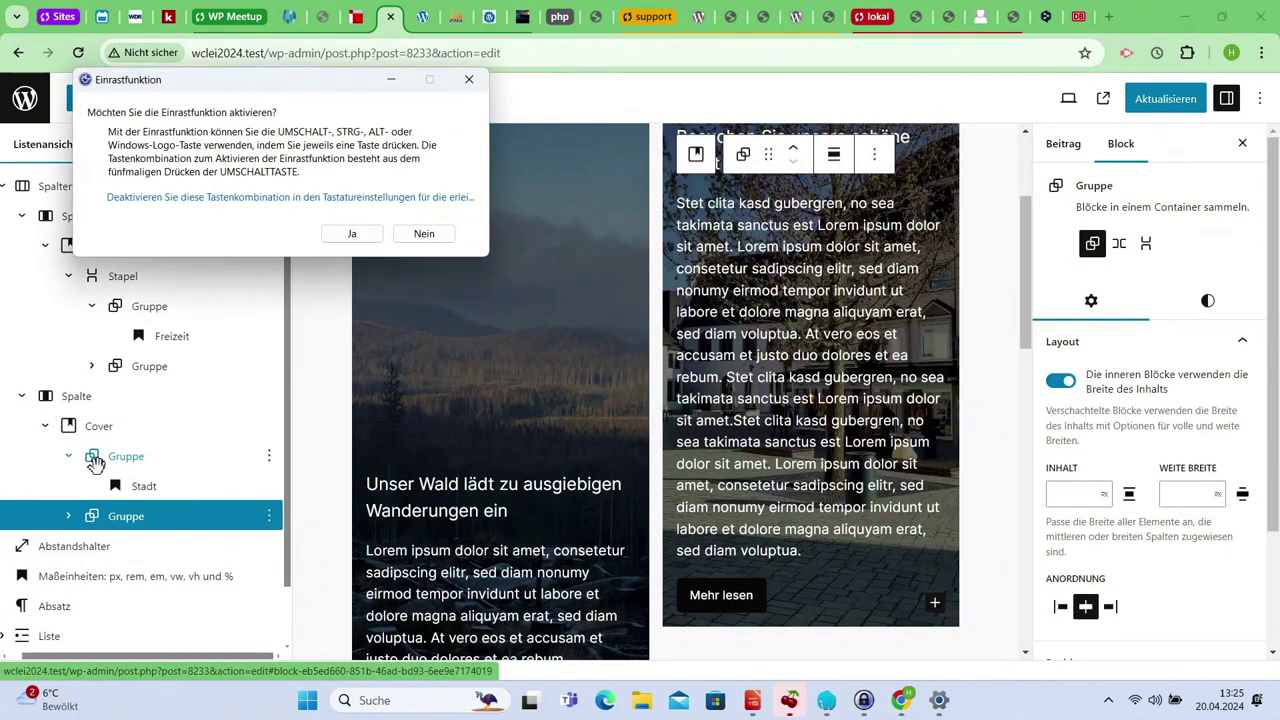
left_click(95, 462, "shift")
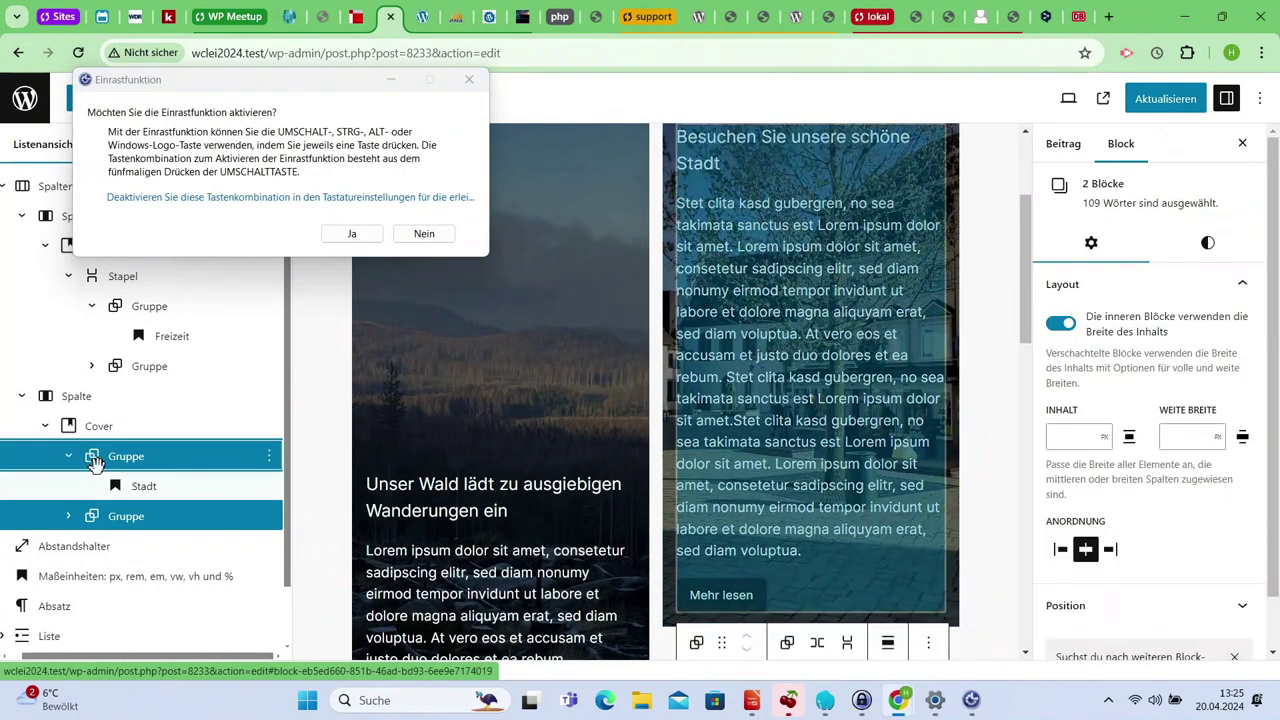
left_click(420, 240)
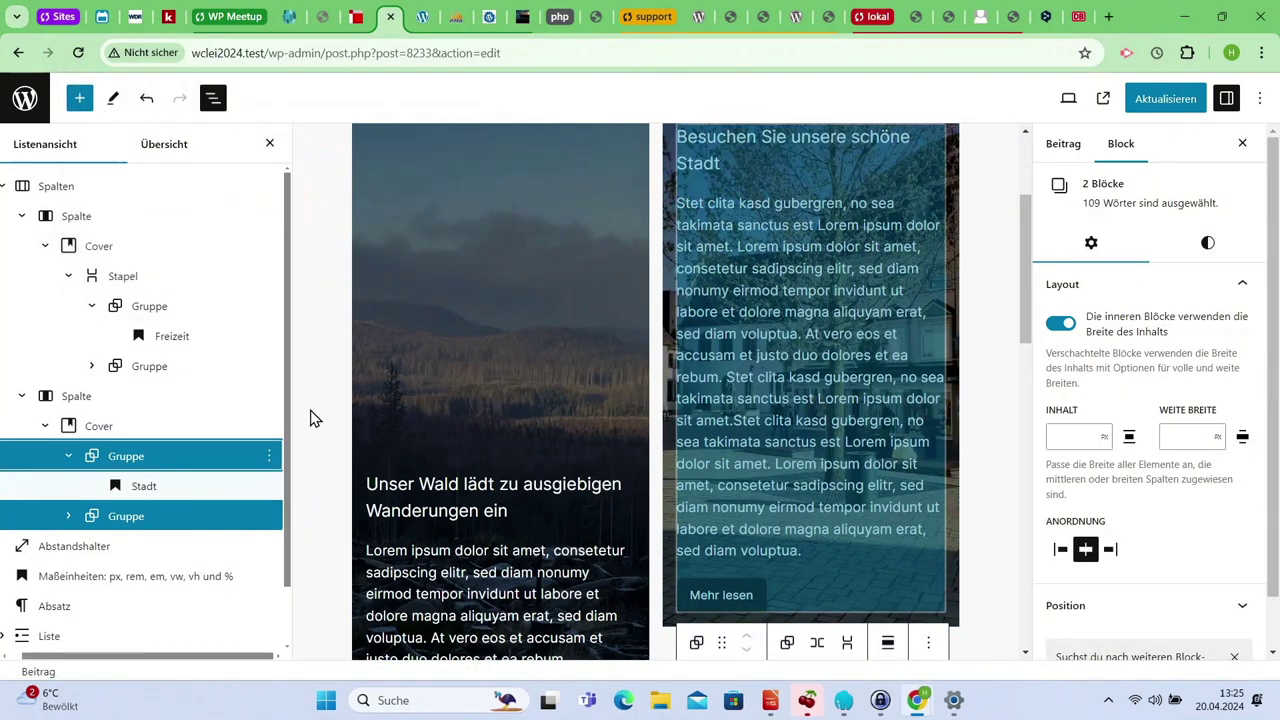
left_click(269, 456)
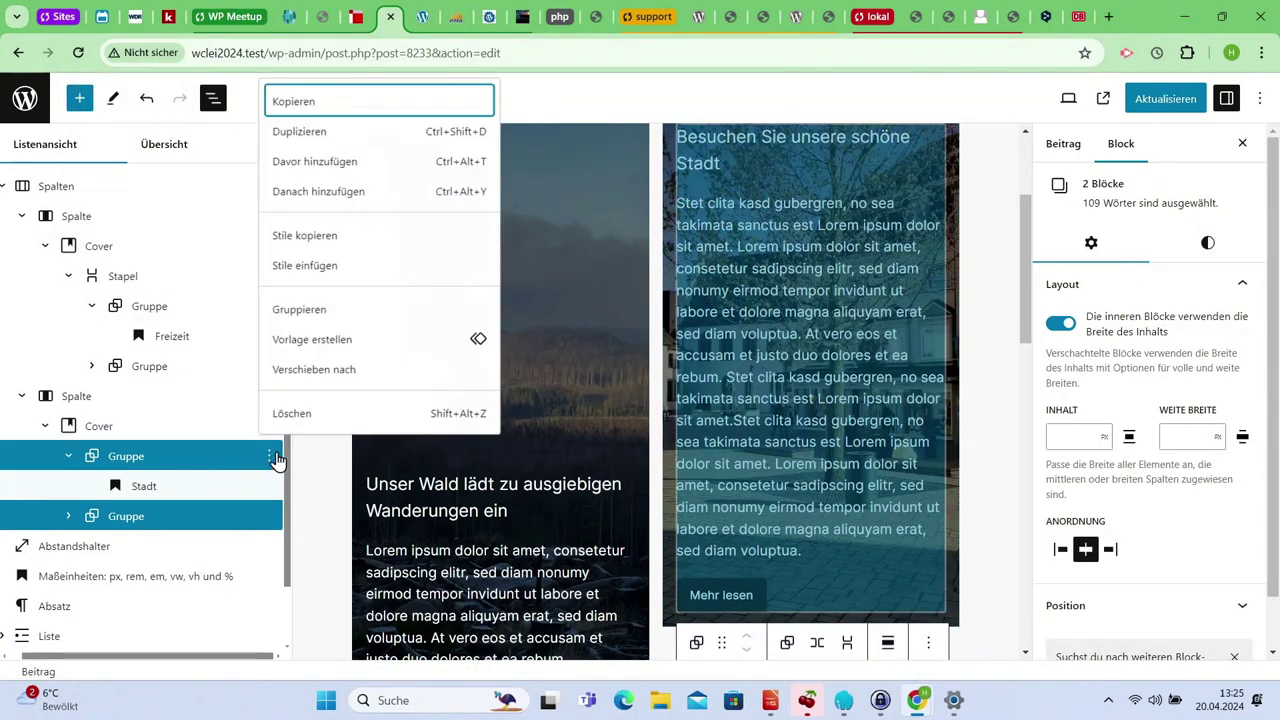
left_click(312, 307)
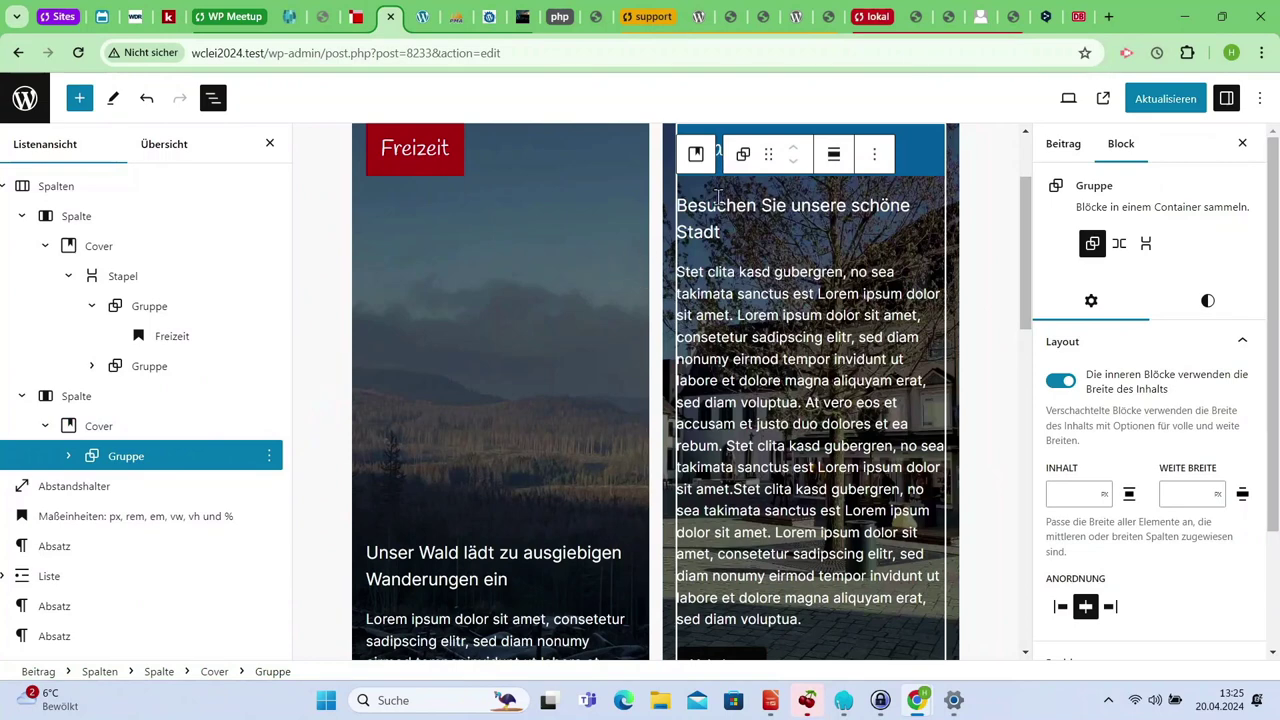
left_click(745, 158)
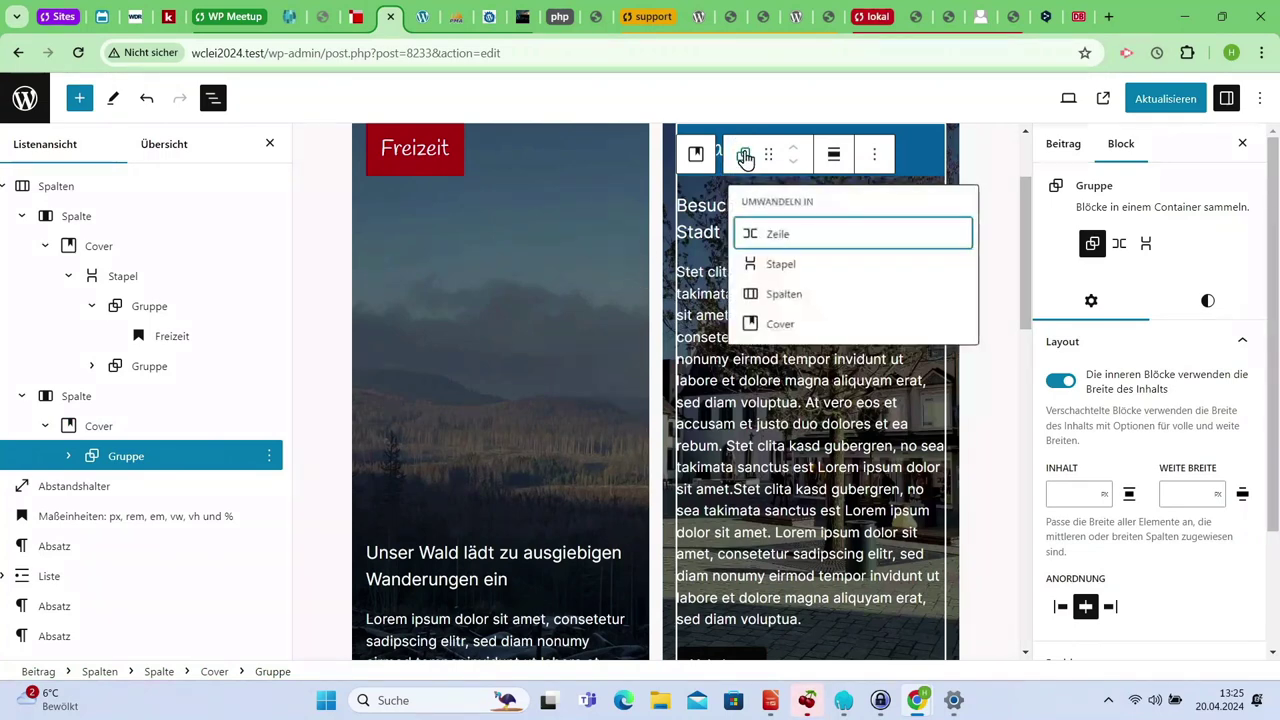
left_click(760, 267)
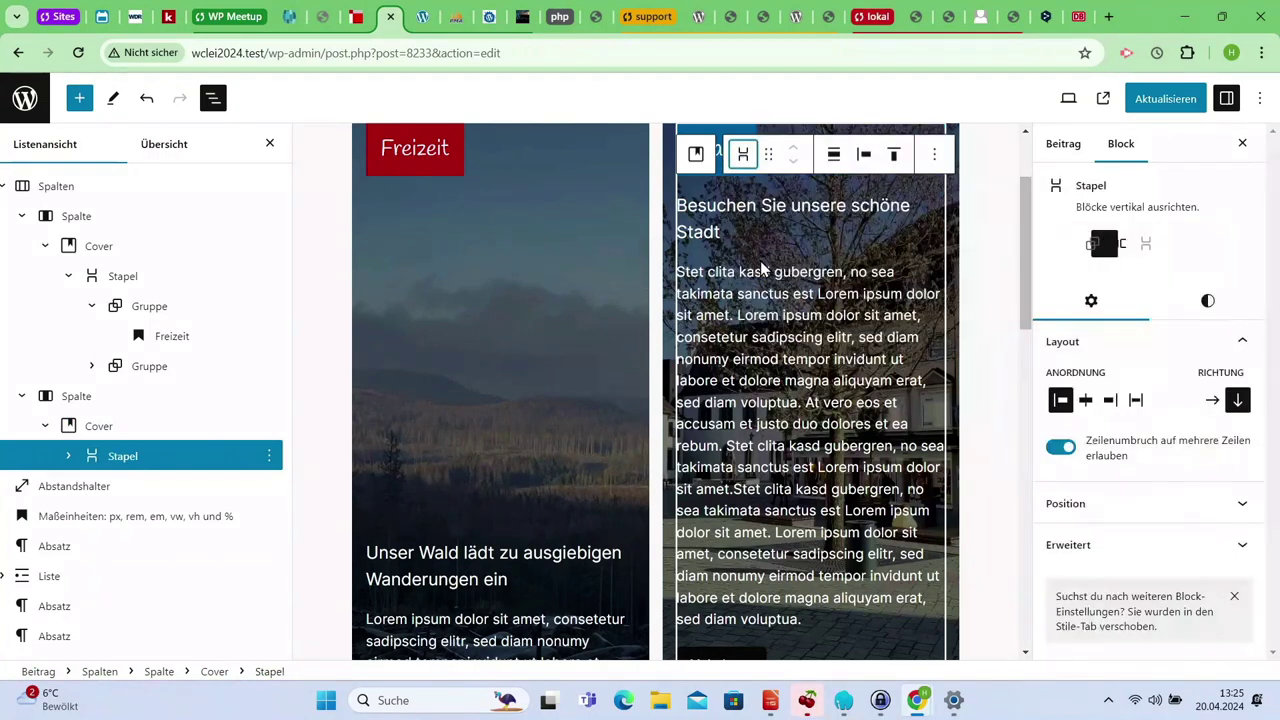
Set the Stadt tile stack's minimum height (Minimale Höhe) to 50 rem
left_click(1207, 305)
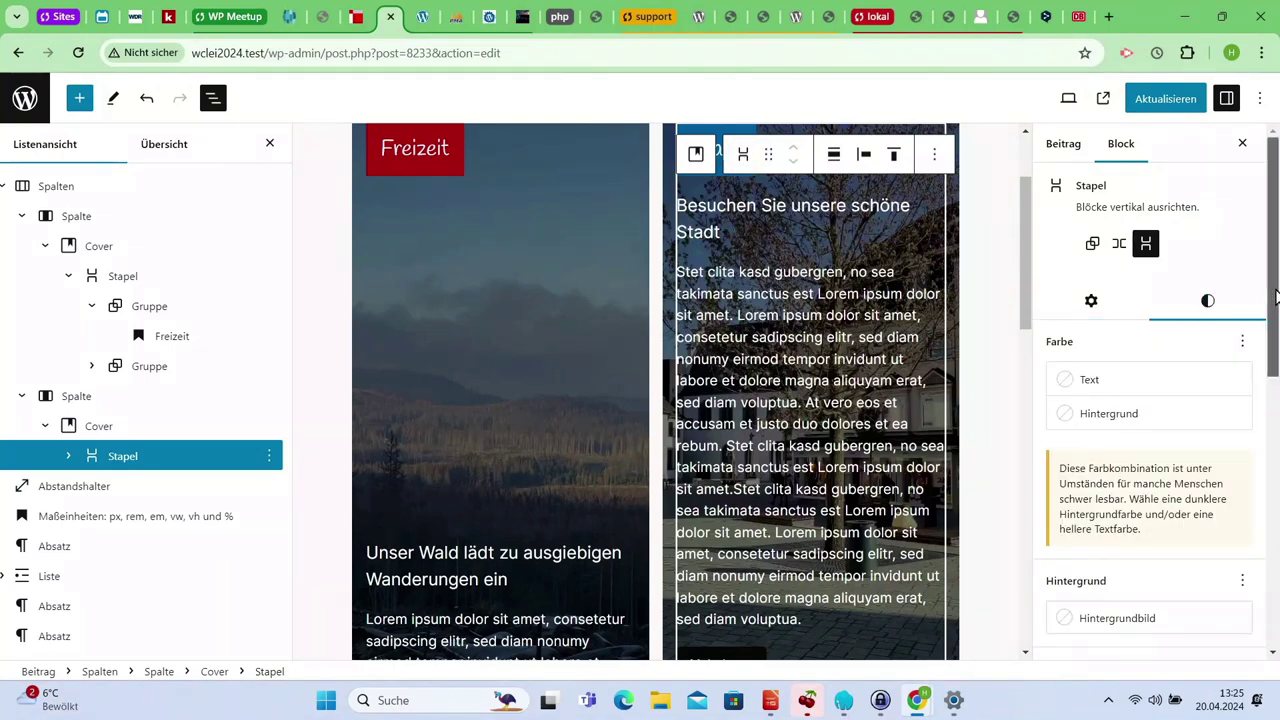
left_click_drag(1276, 295, 1268, 527)
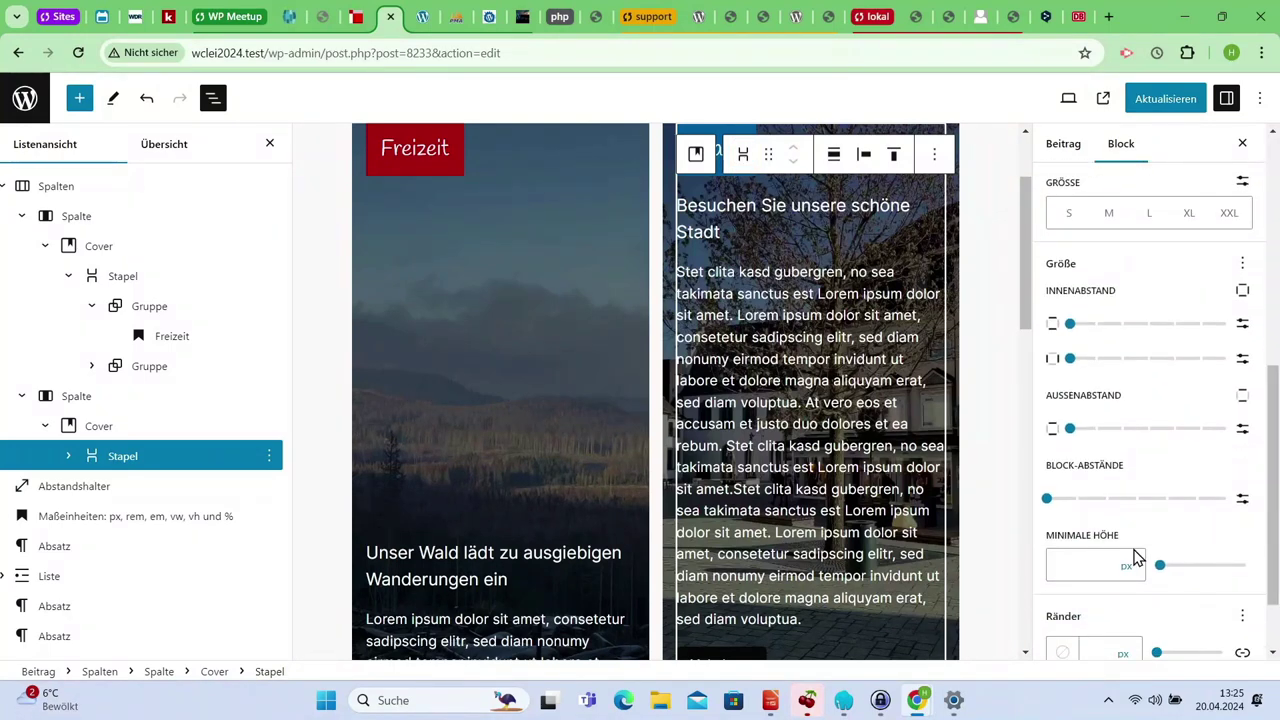
left_click(1127, 566)
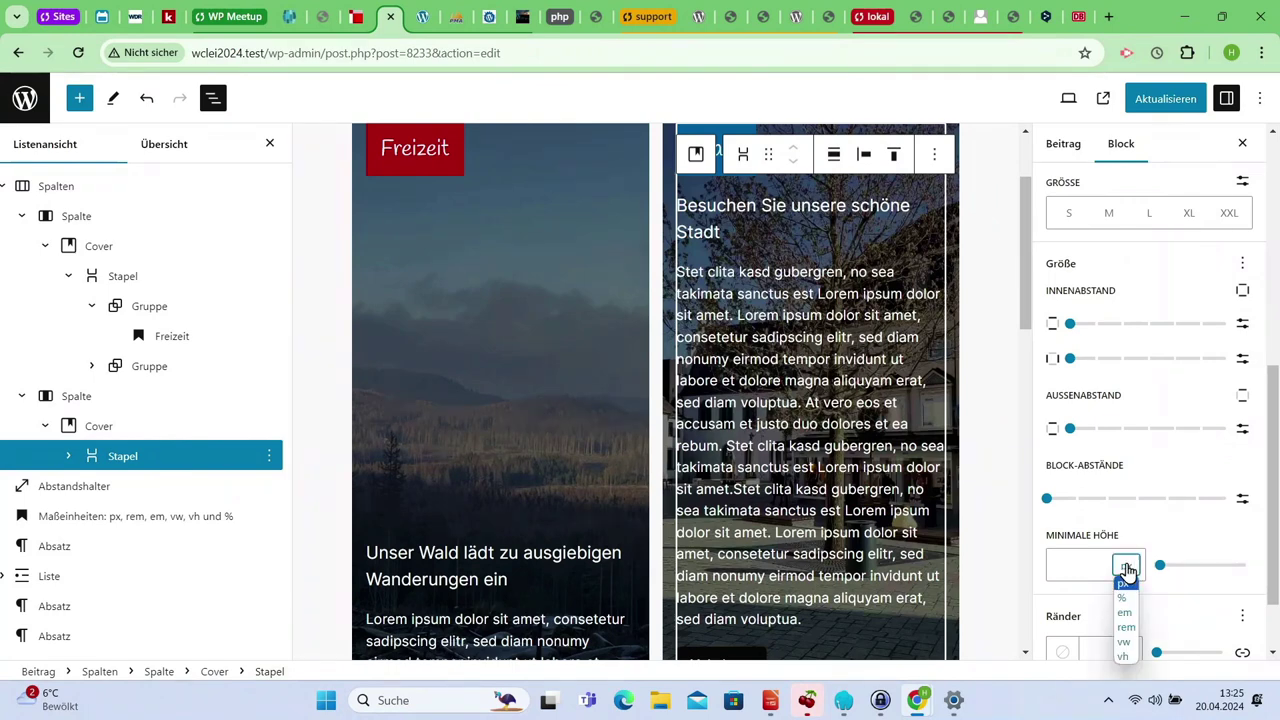
left_click(1125, 627)
left_click(1079, 566)
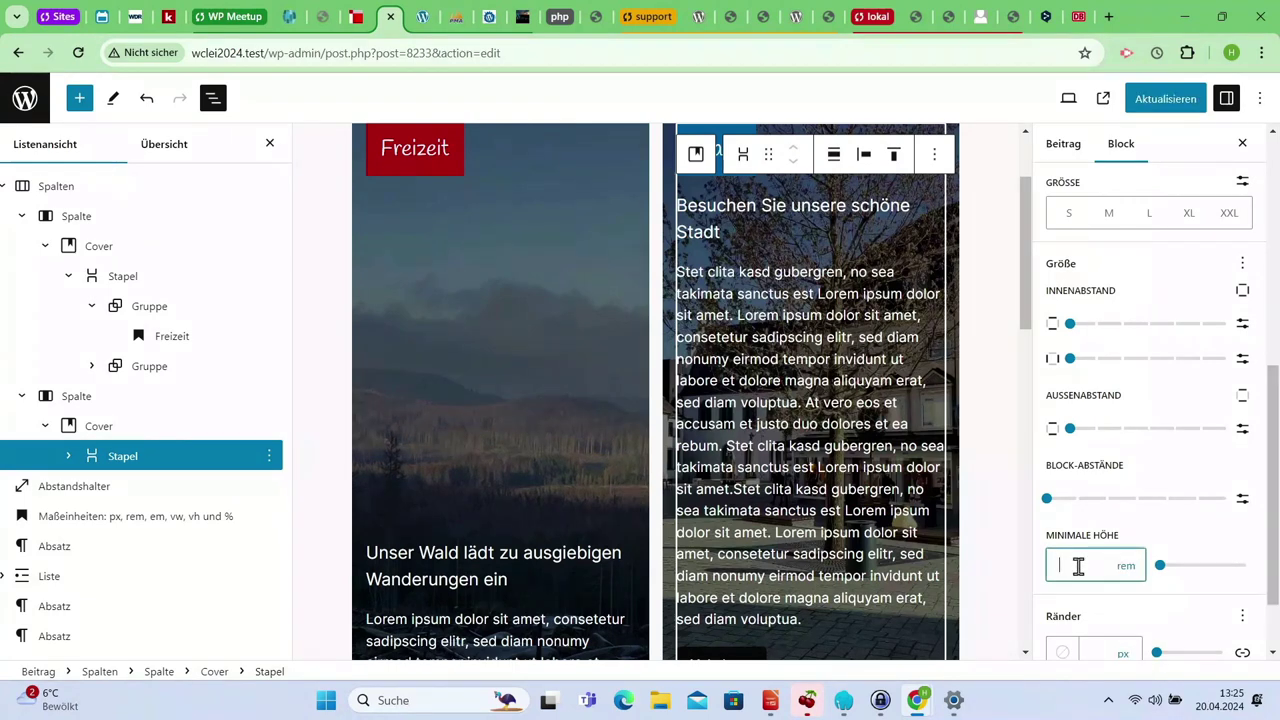
type("50")
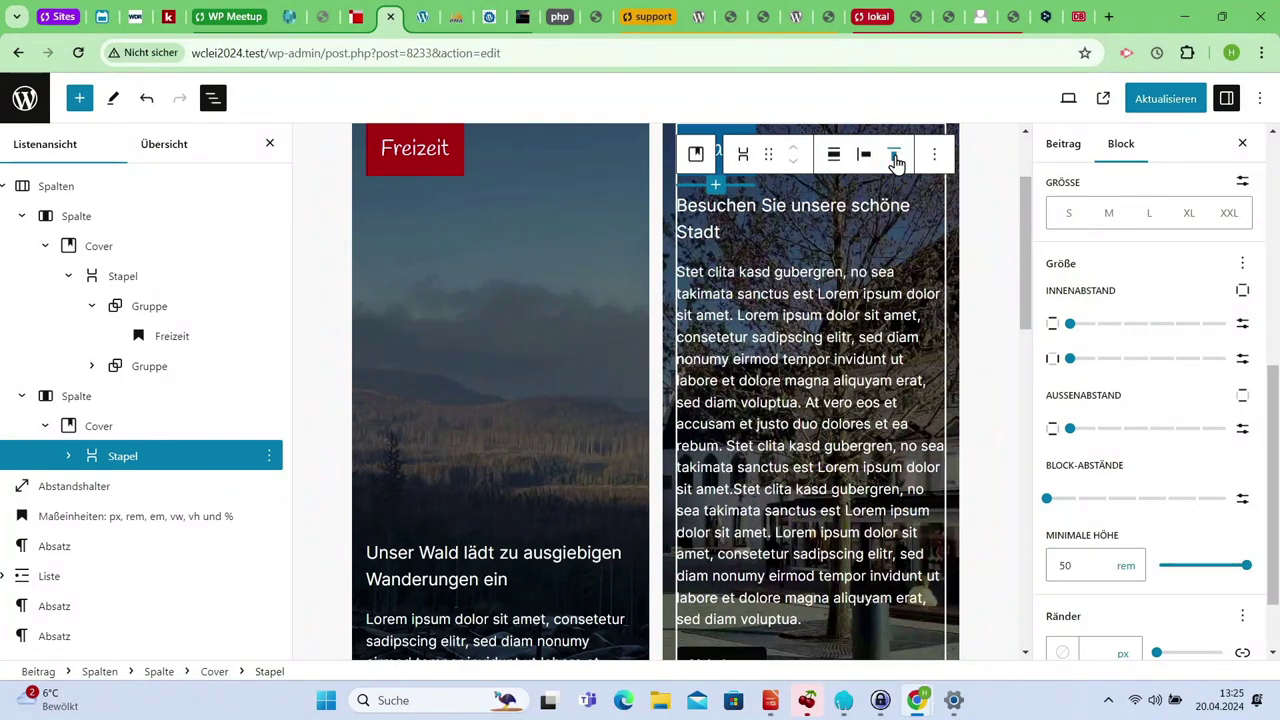
Set the vertical alignment of the Stadt tile's stack to Zwischenraum (space between) and update the post
left_click(895, 160)
left_click(904, 297)
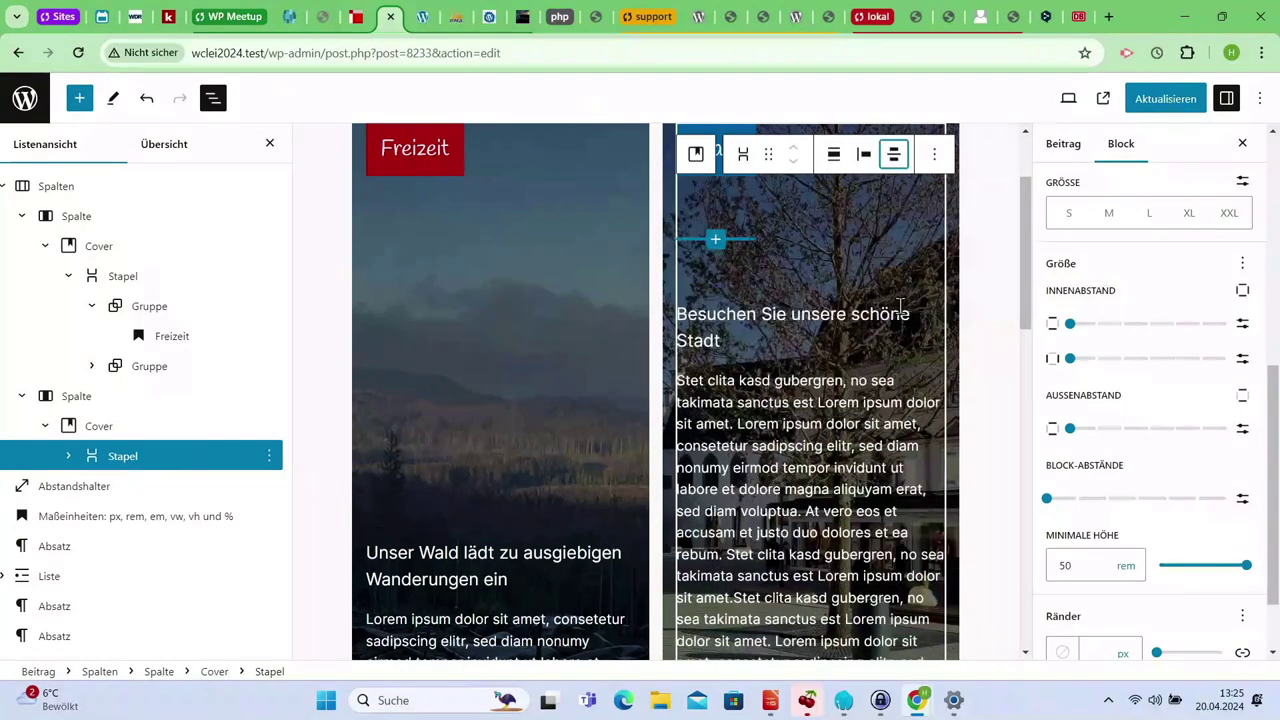
left_click(1034, 262)
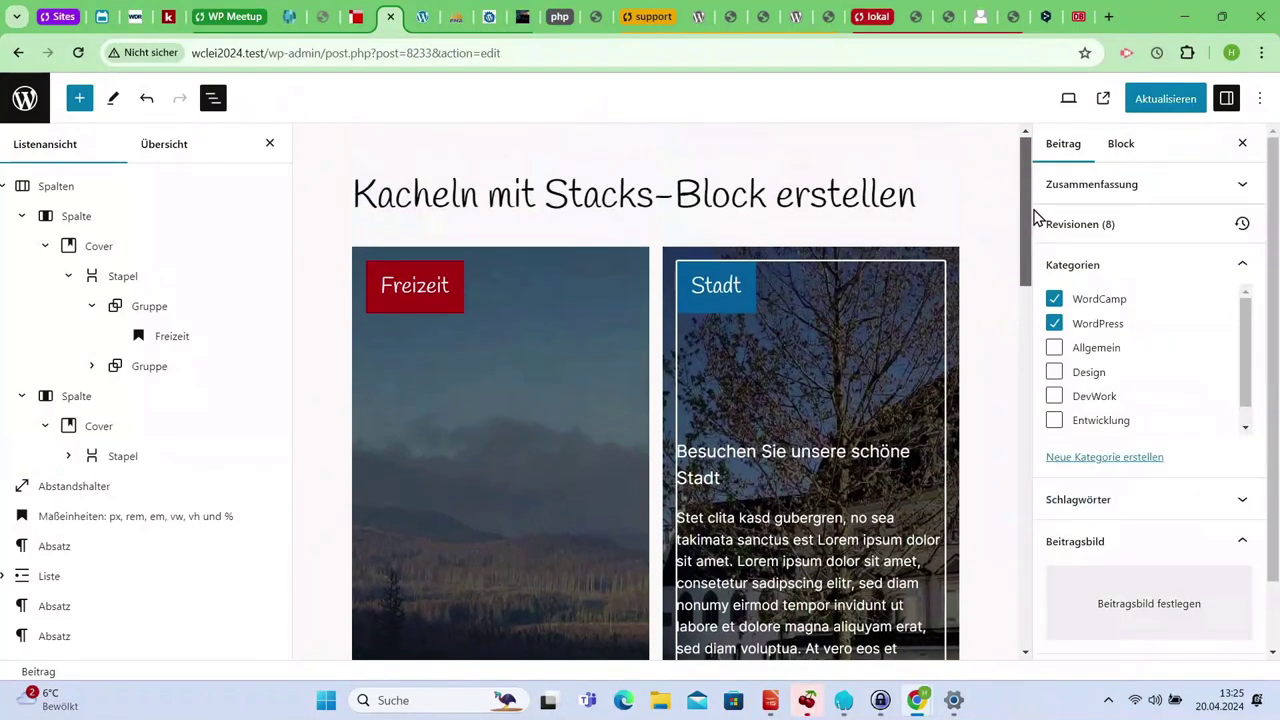
left_click_drag(1034, 262, 1031, 323)
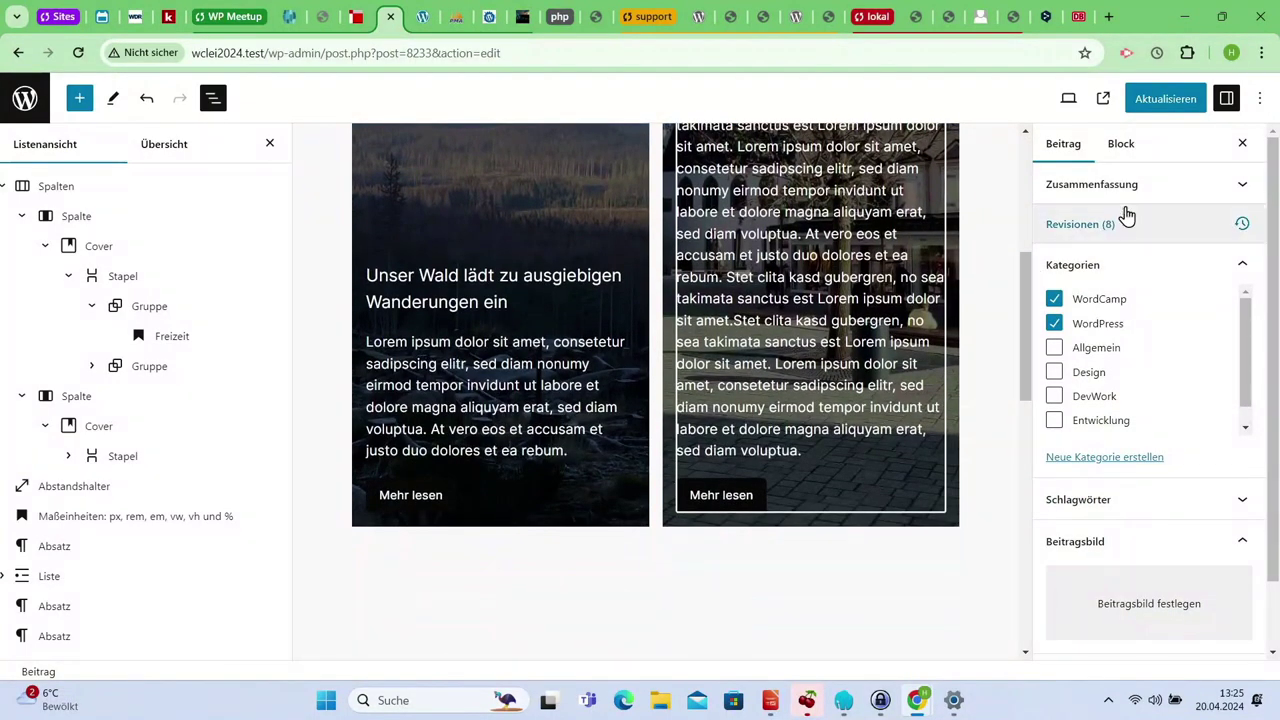
left_click(1168, 98)
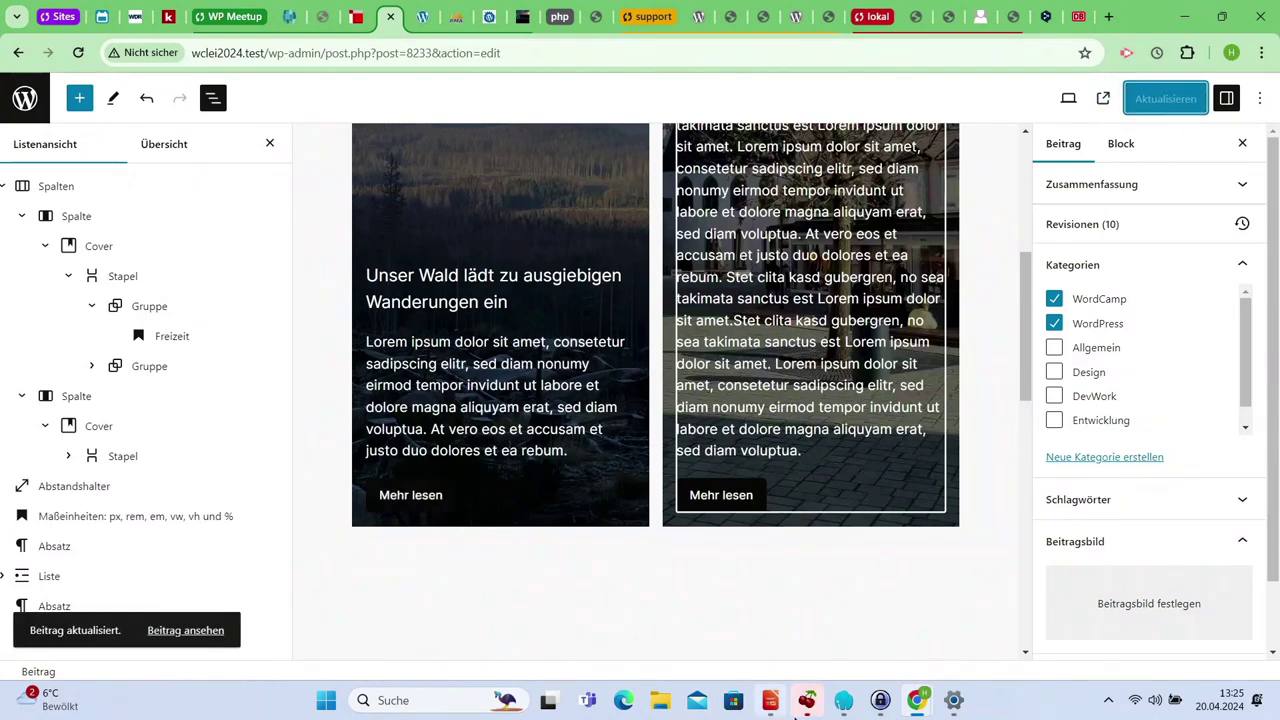
Switch to the incognito browser window, open the post "Kacheln mit Stacks-Block erstellen" from Beiträge WordCamp and examine its two tiles
mouse_move(916, 700)
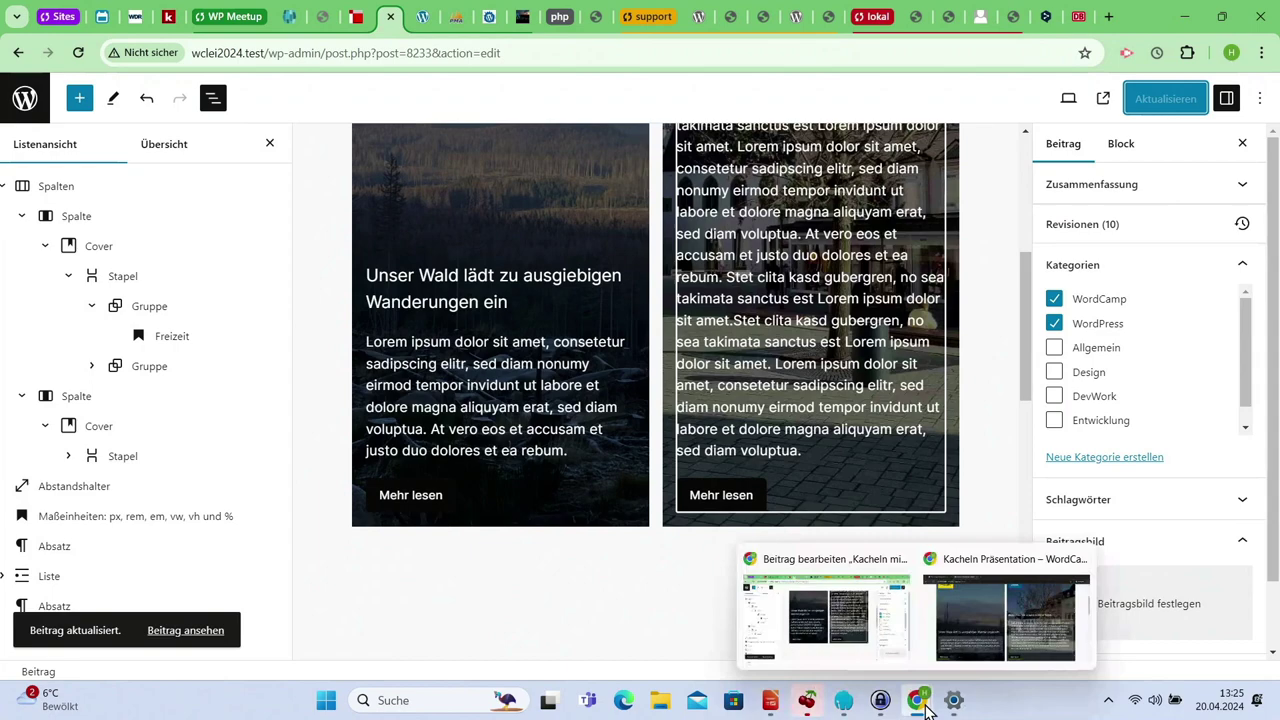
left_click(1021, 607)
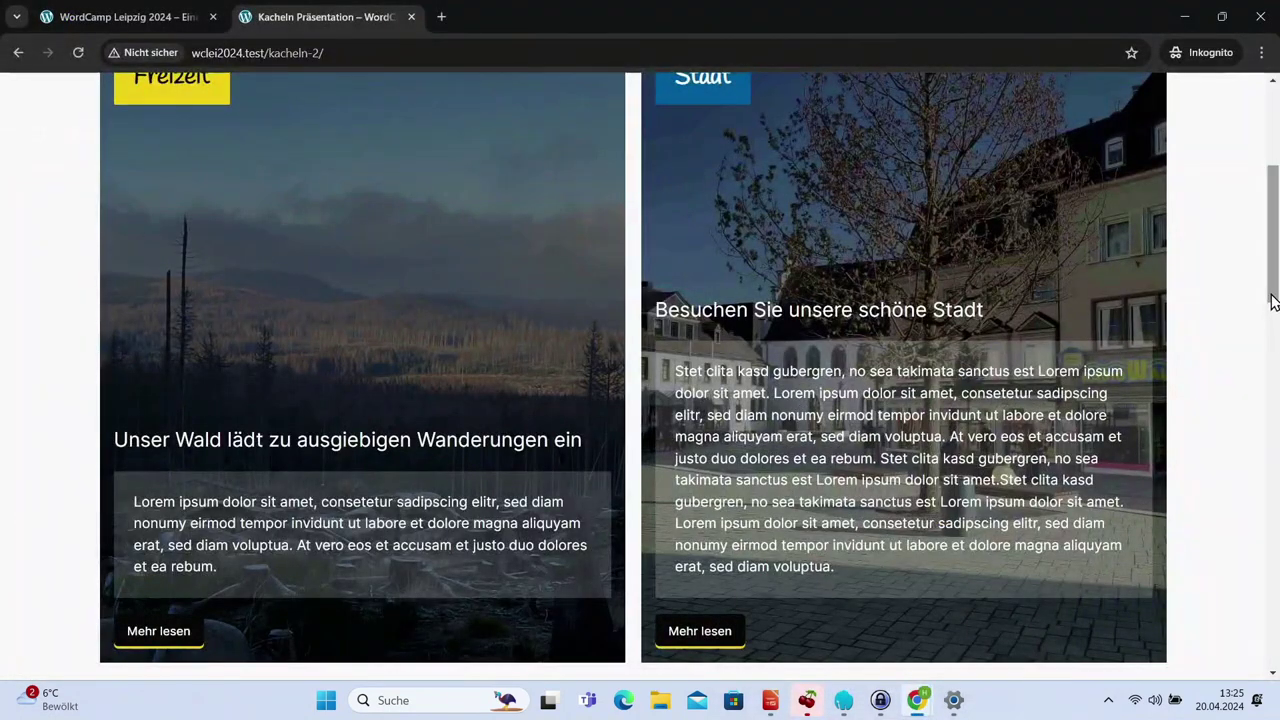
scroll(1270, 290, "up", 4)
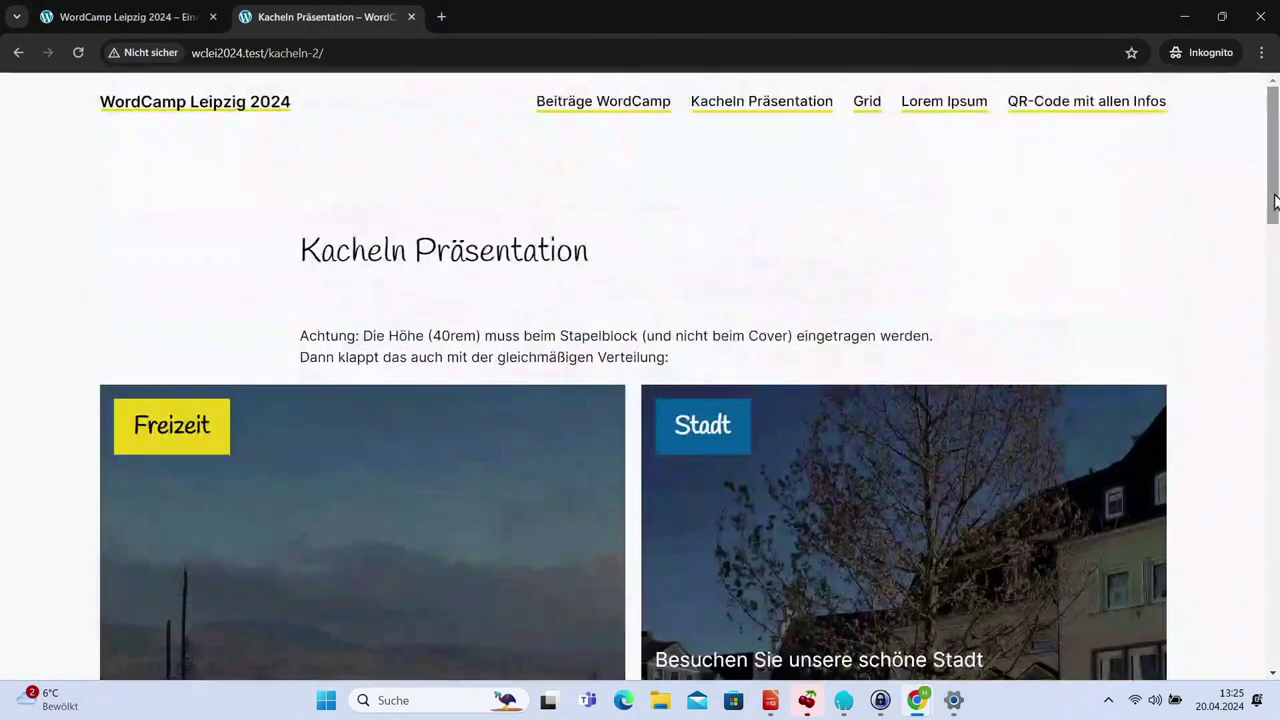
left_click(624, 106)
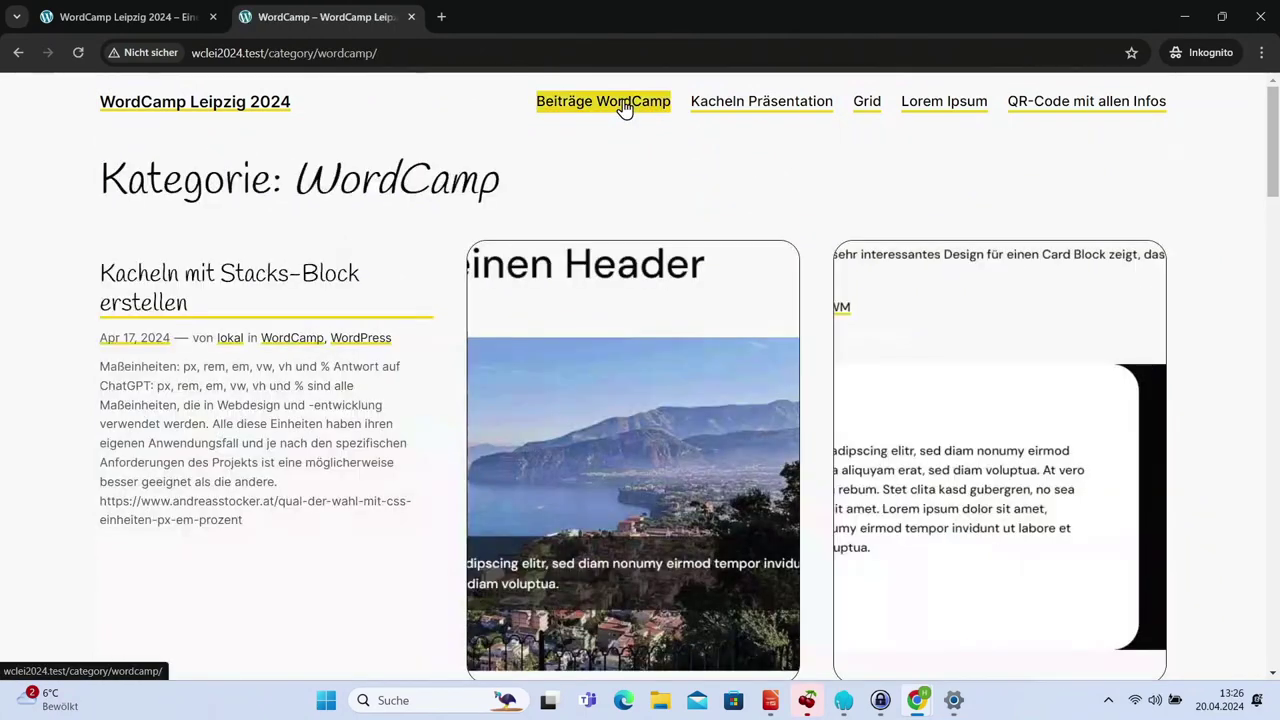
left_click(220, 272)
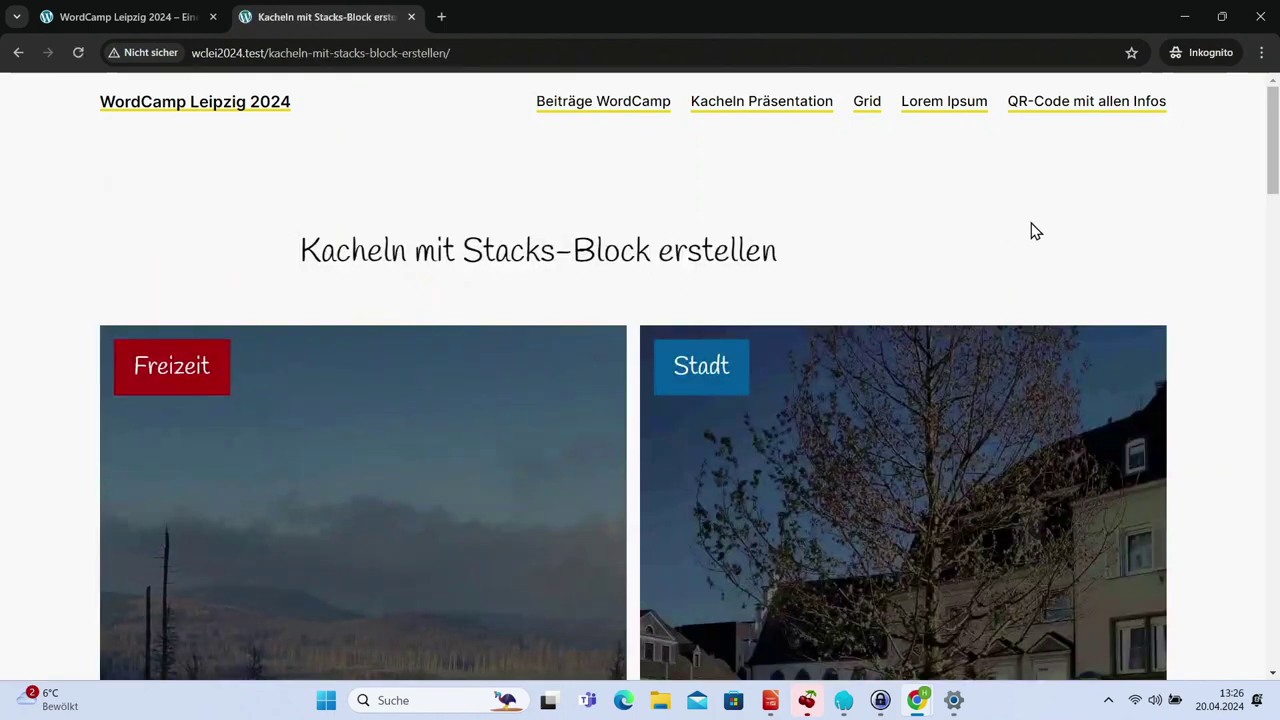
left_click_drag(1268, 172, 1277, 233)
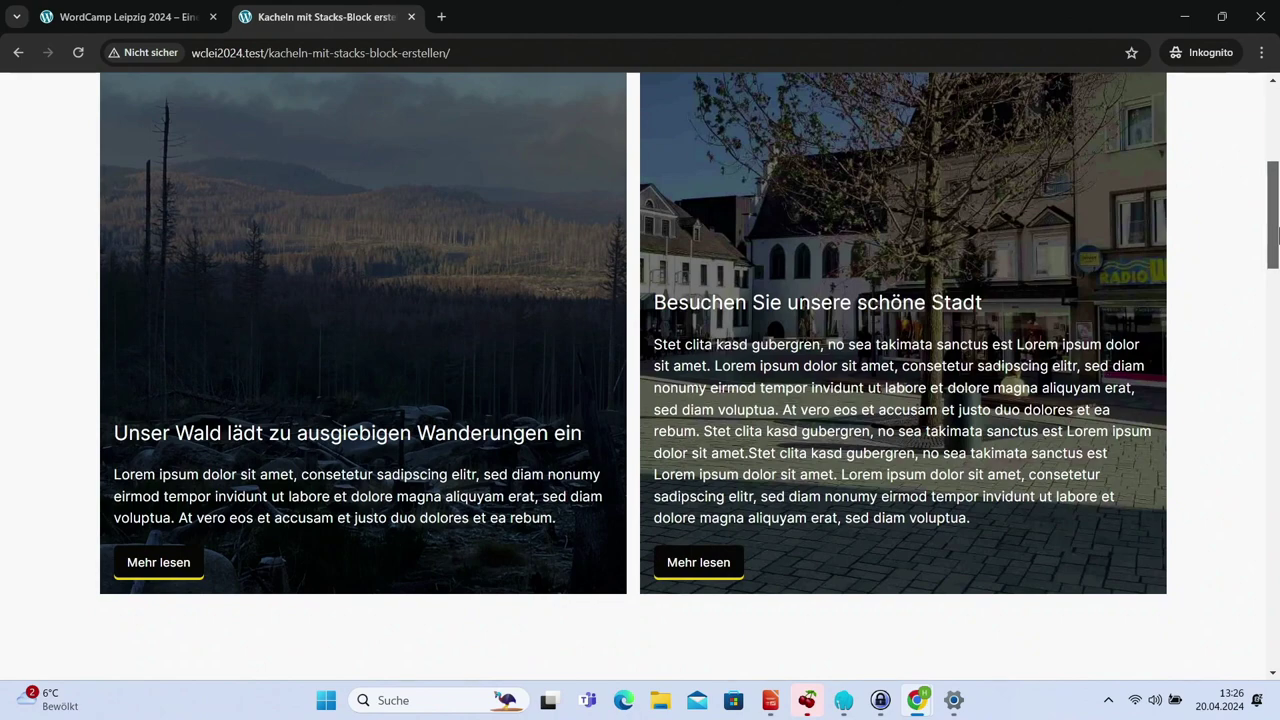
scroll(1276, 233, "up", 5)
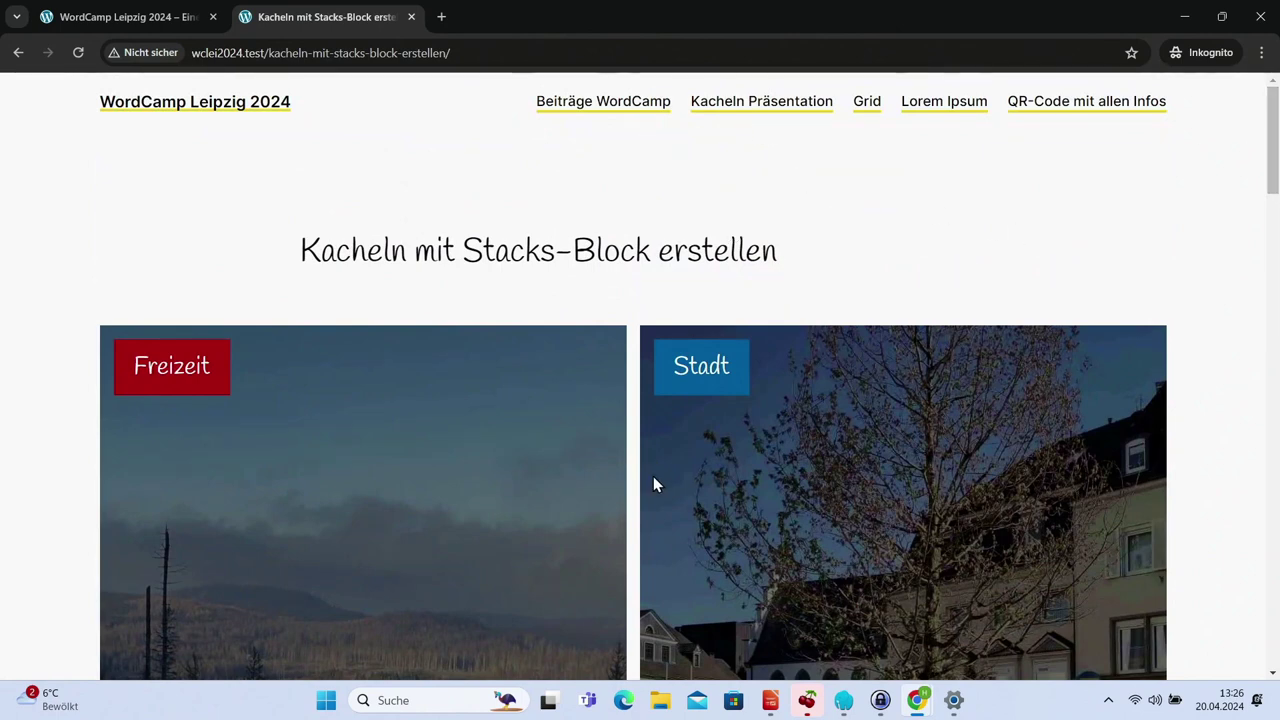
View the Kacheln Präsentation page, and open the post "Design z. B. für einen Header" from Beiträge WordCamp to look through its layout
left_click(777, 105)
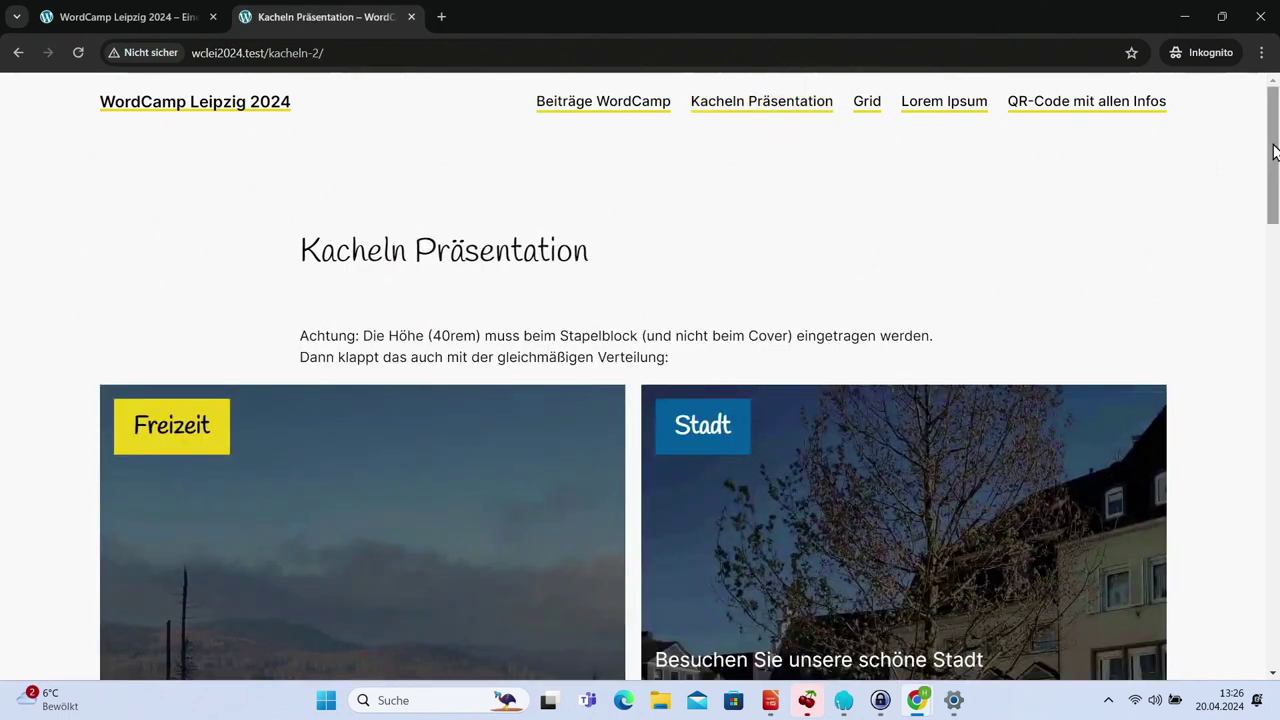
left_click(596, 104)
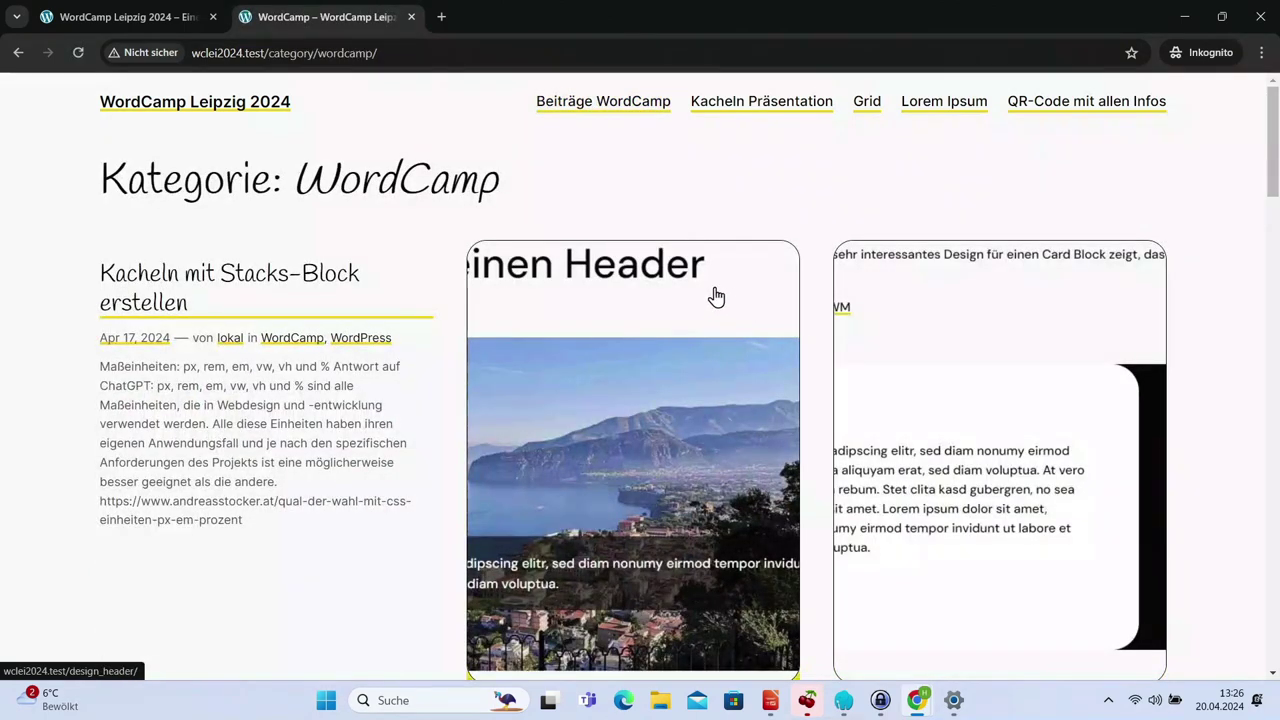
left_click(686, 270)
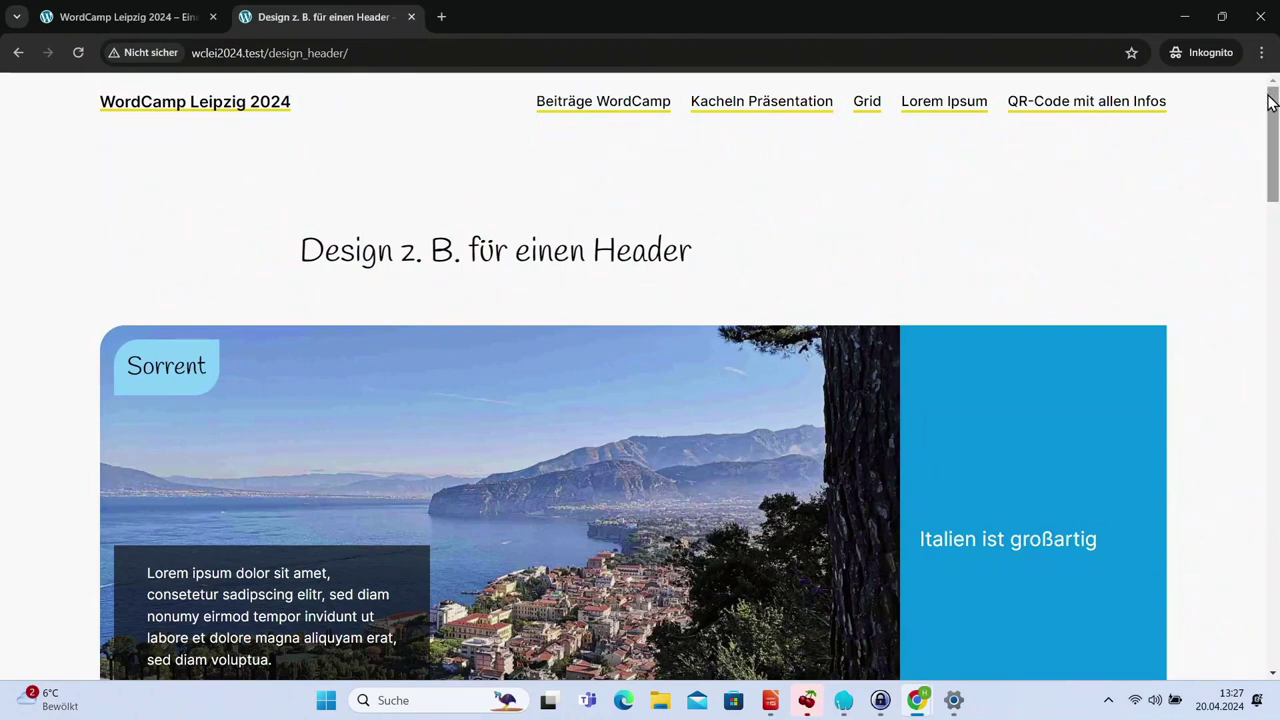
scroll(1275, 145, "down", 2)
left_click_drag(1275, 145, 1271, 100)
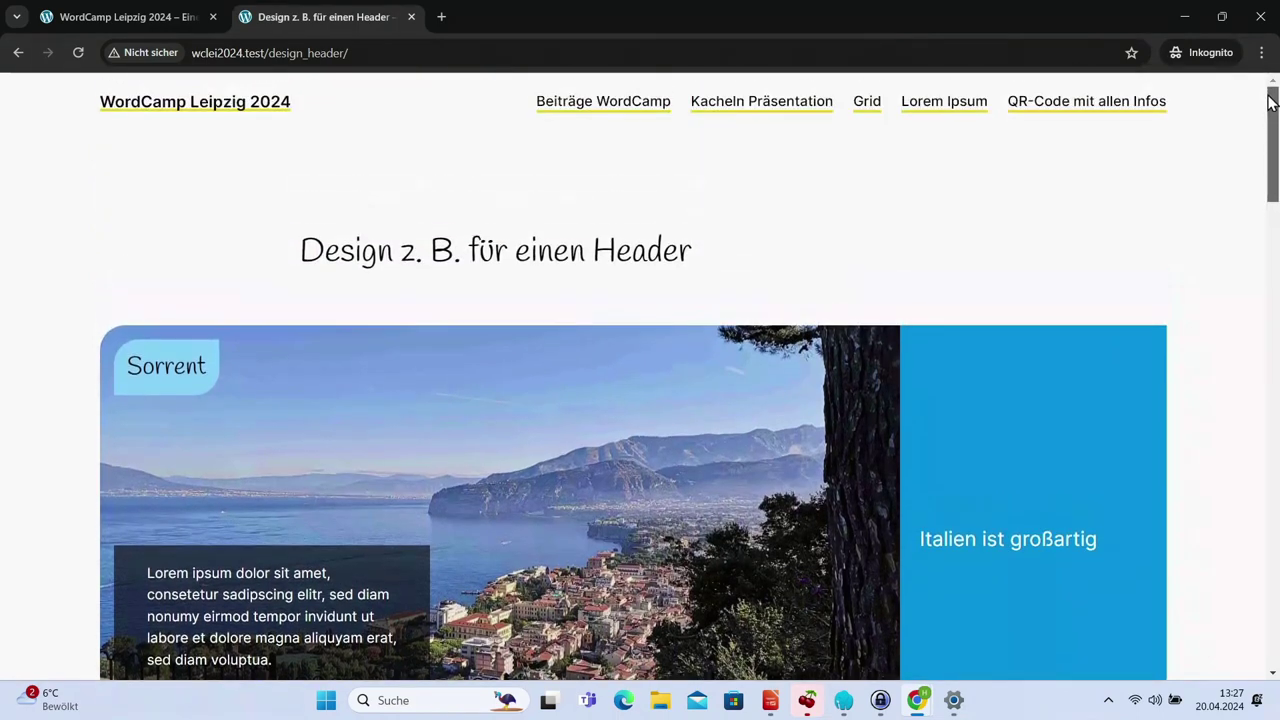
Inspect the header design post with the developer tools and enlarge the responsive page preview
right_click(1016, 186)
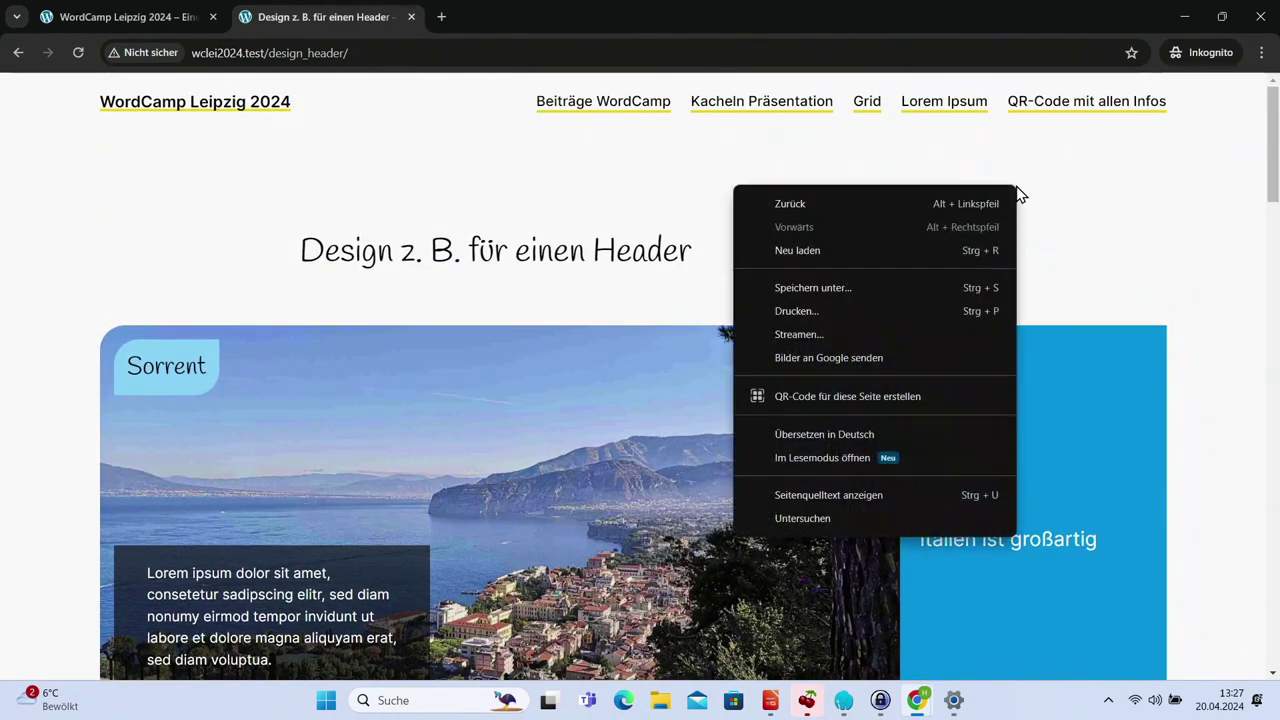
left_click(832, 519)
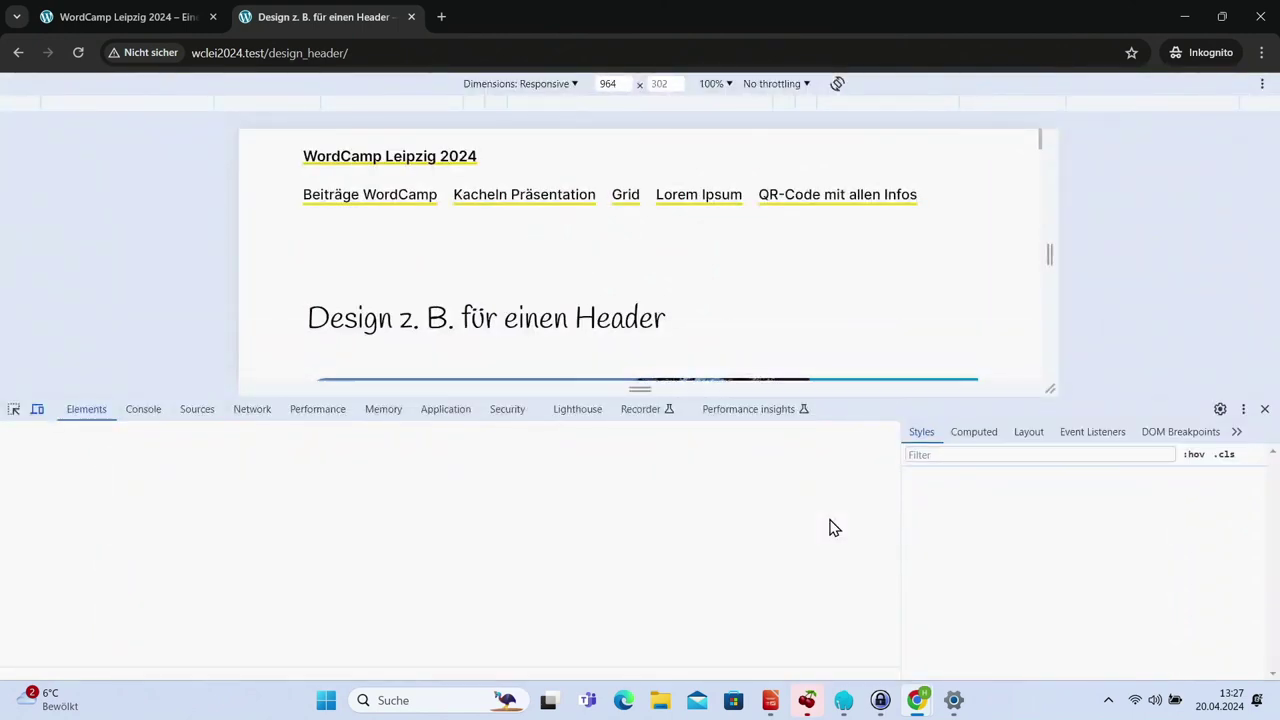
left_click_drag(1036, 397, 1036, 537)
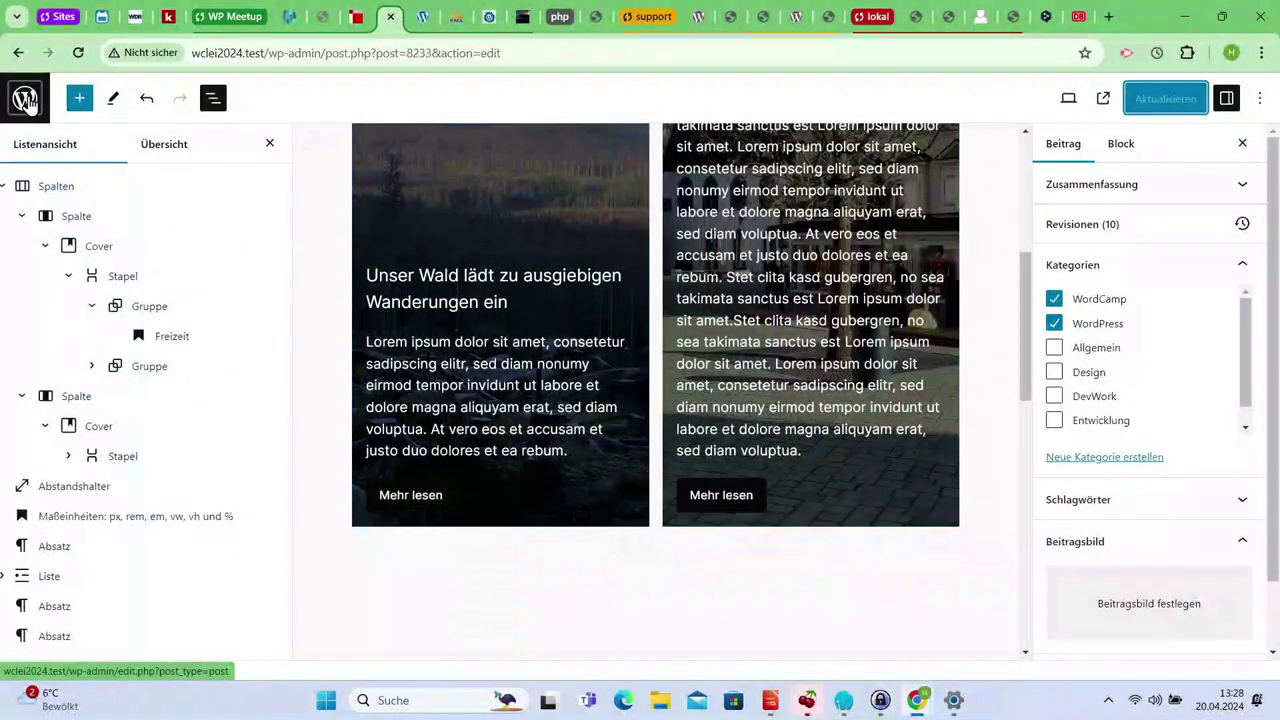
From the posts overview, open "Design z. B. für einen Header" for editing, show its block list and expand the Sorrent cover's stack
left_click(27, 102)
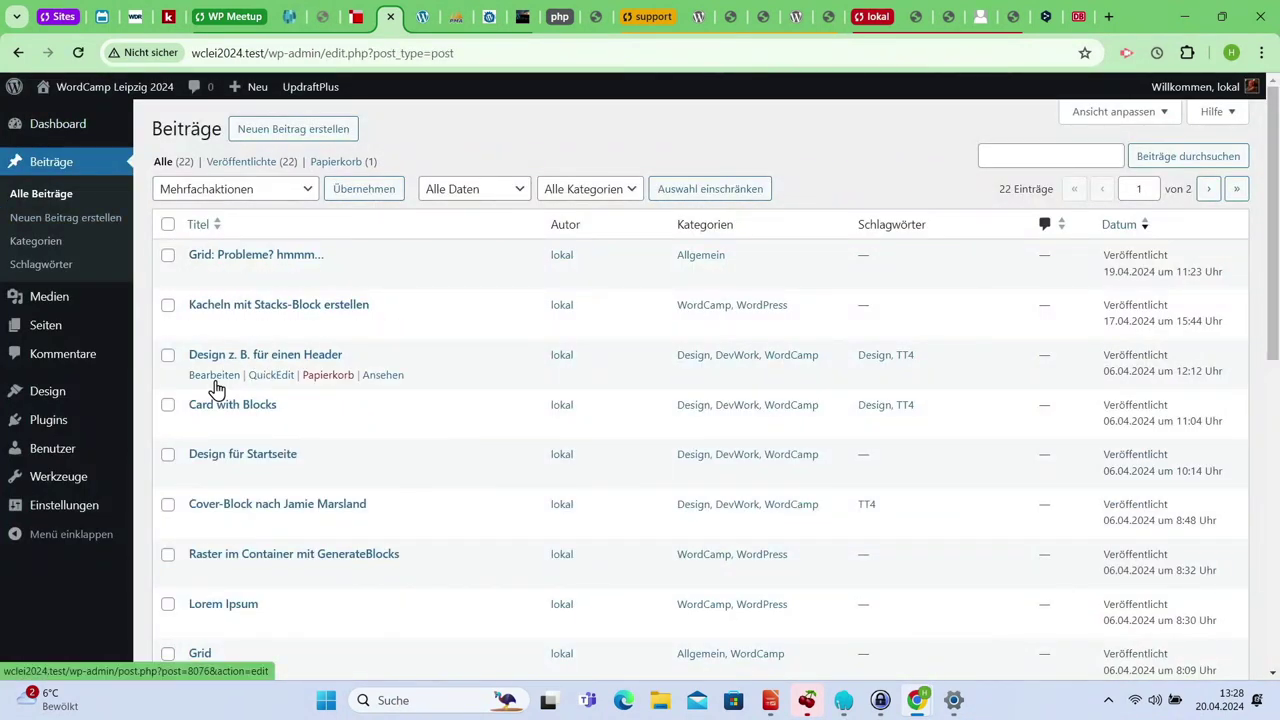
left_click(214, 381)
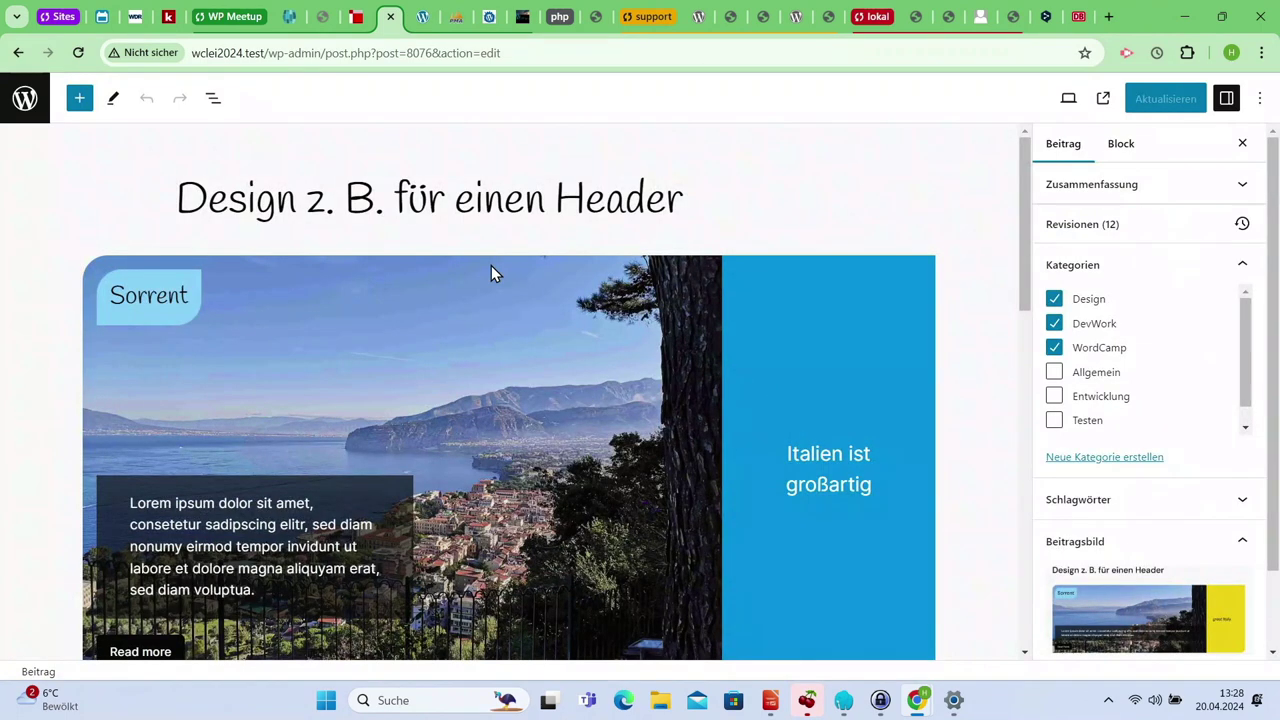
left_click(212, 99)
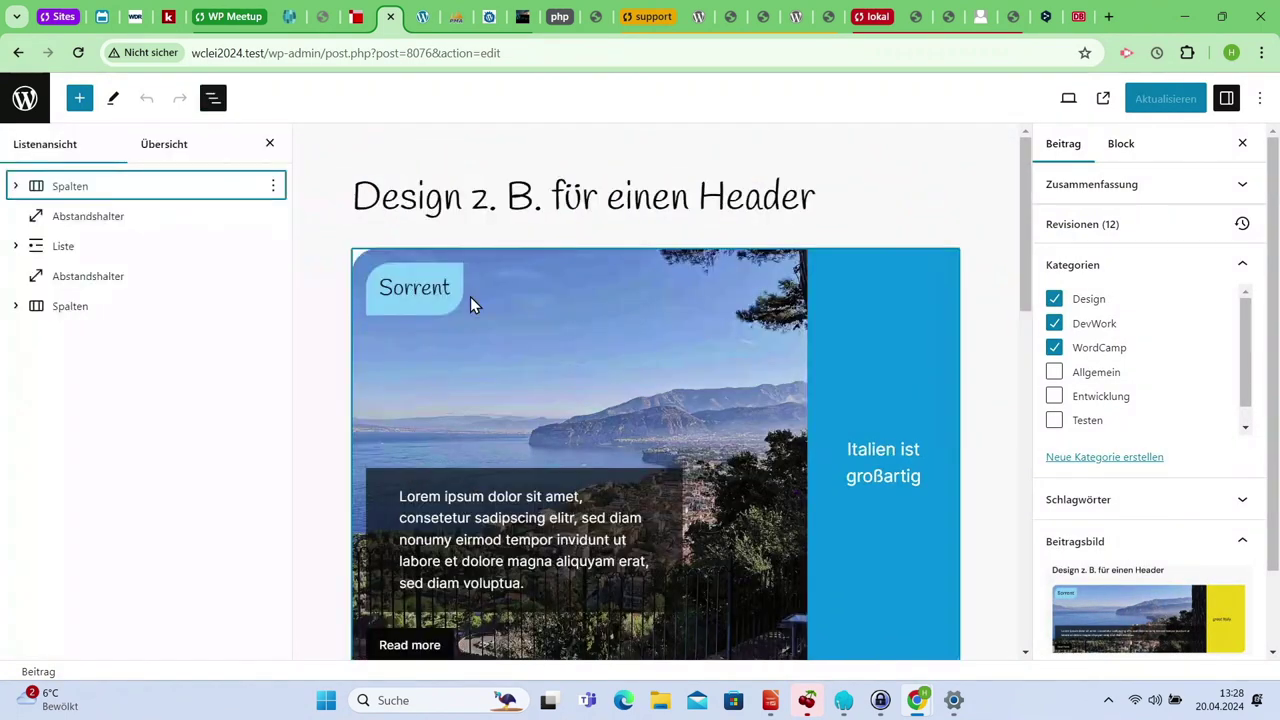
left_click(591, 365)
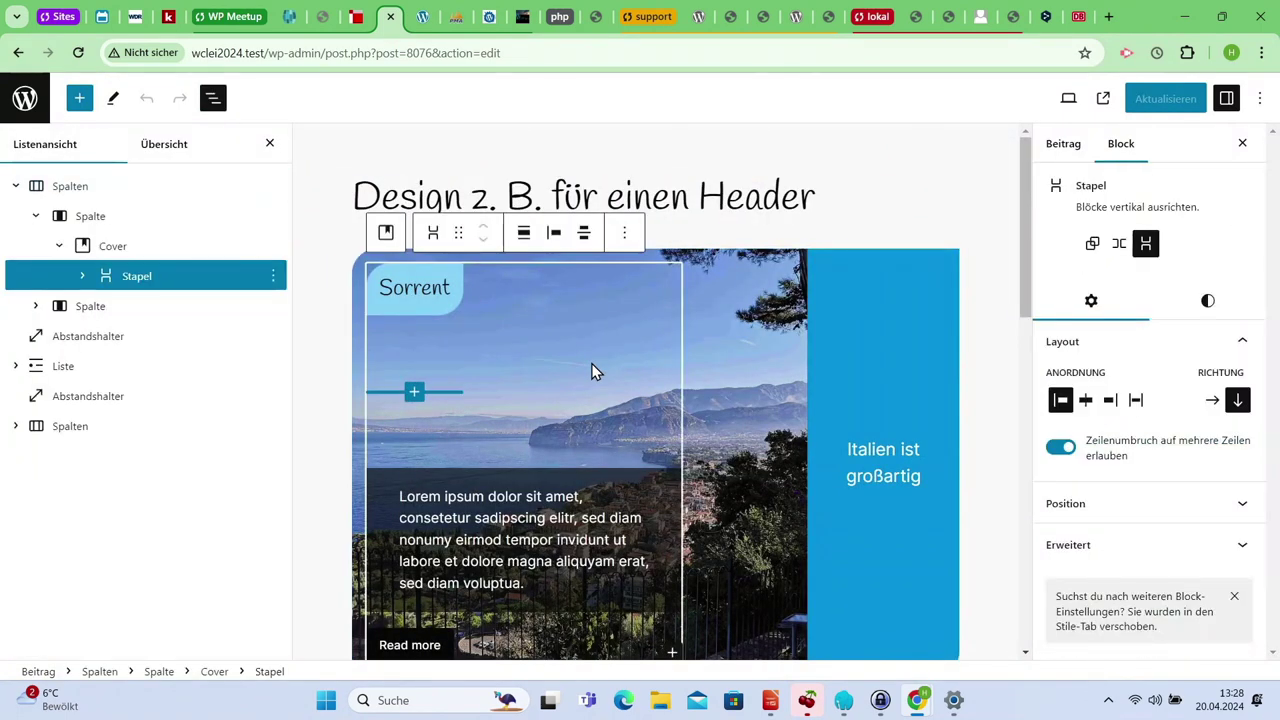
left_click(83, 277)
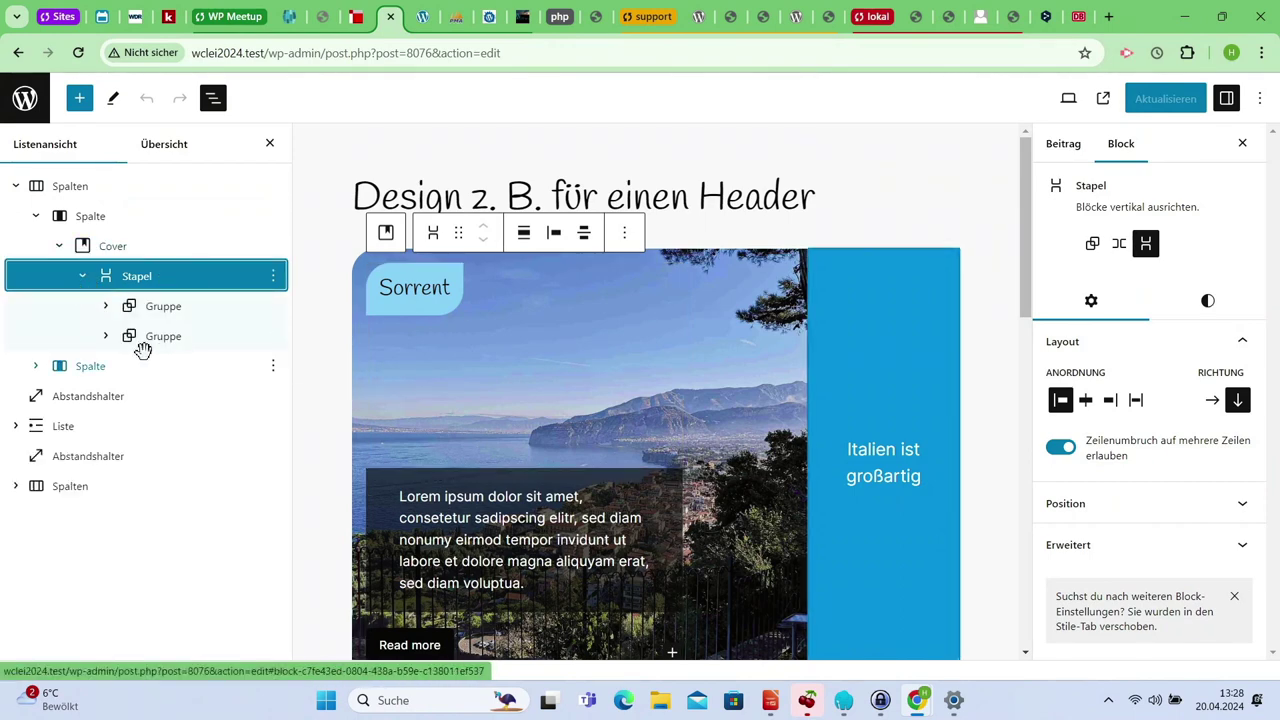
Expand the blue "Italien ist großartig" cover, select its Stapel block and inspect its minimum height setting (Minimale Höhe)
left_click(888, 363)
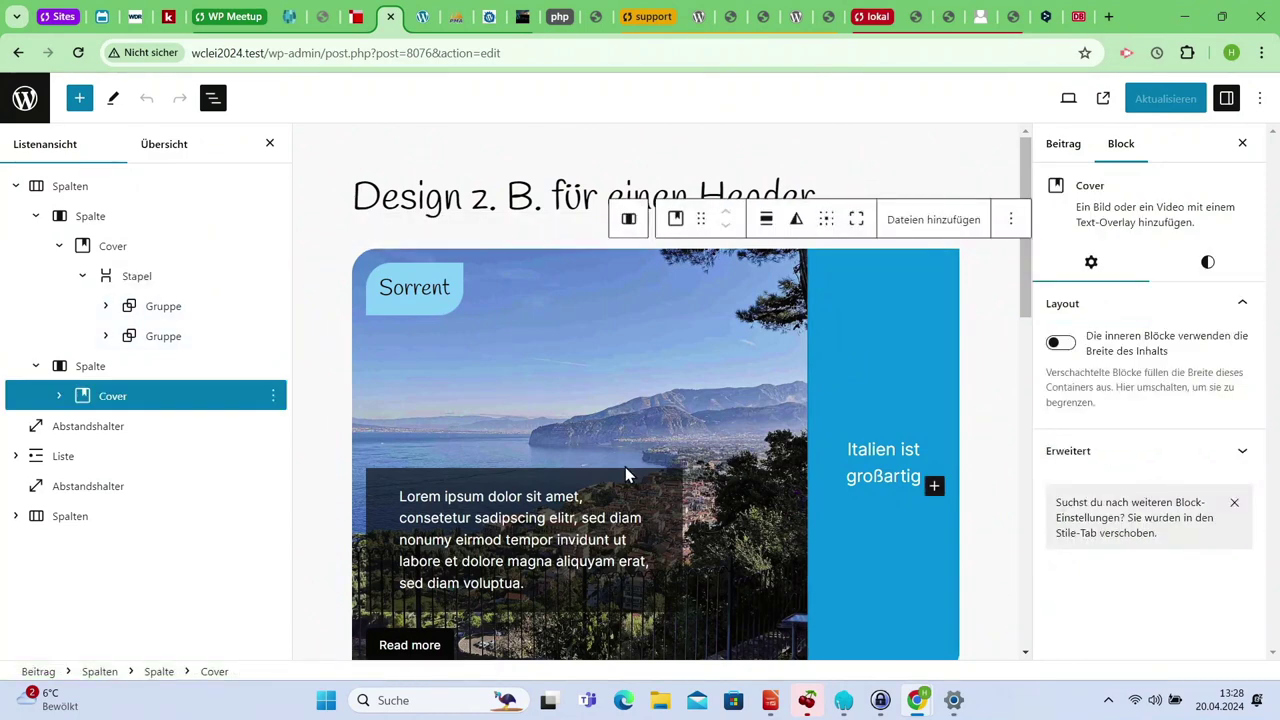
left_click(62, 396)
left_click(147, 426)
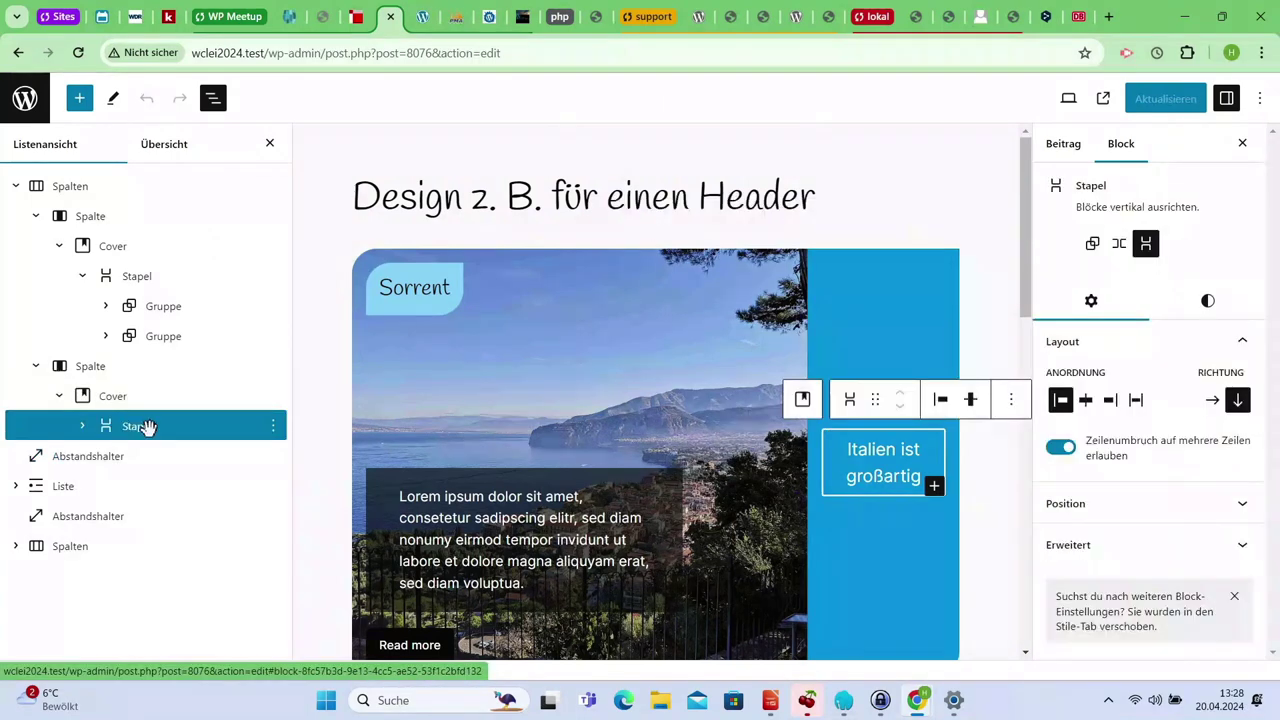
left_click(1205, 301)
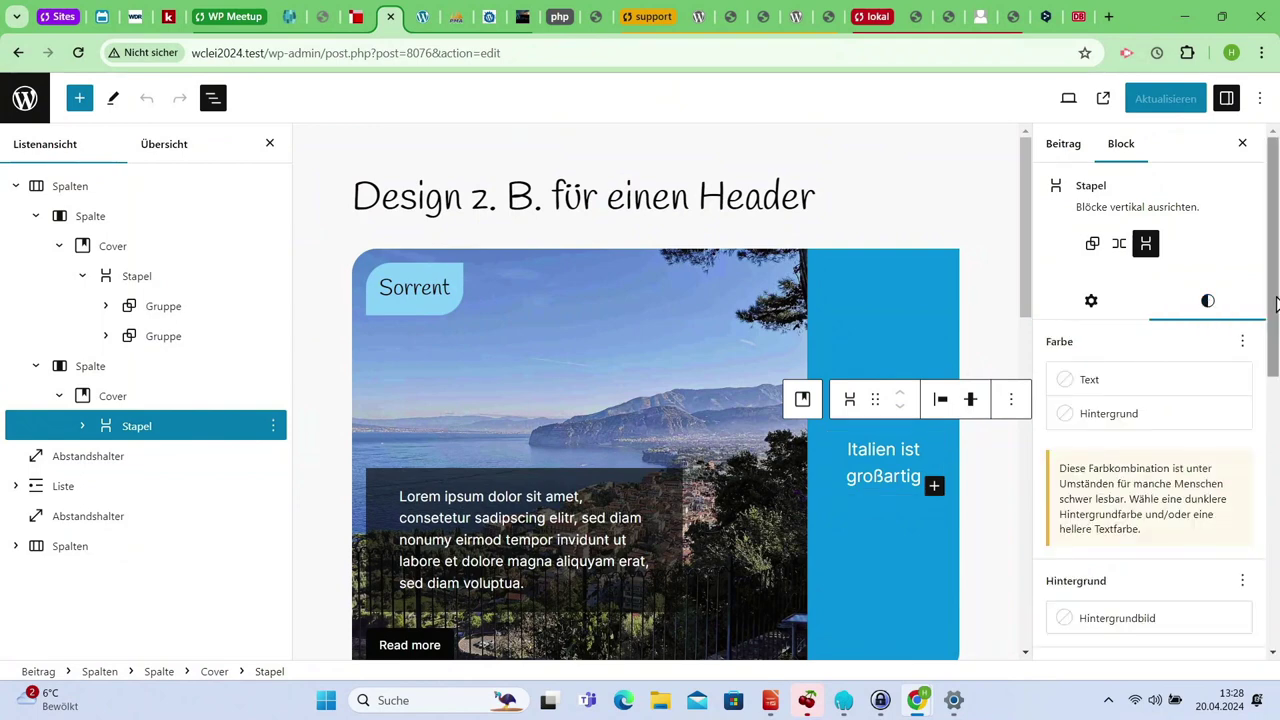
left_click_drag(1273, 300, 1272, 558)
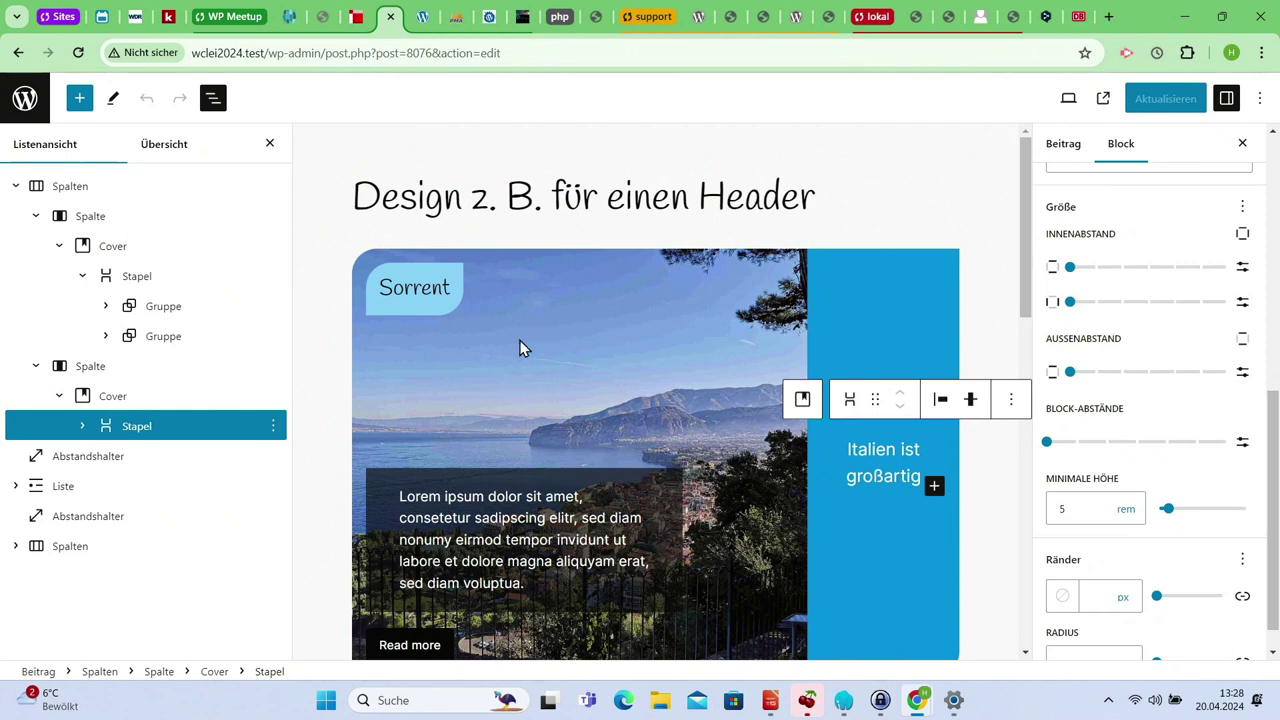
Select the Sorrent cover's Stapel block and inspect its minimum height setting (Minimale Höhe)
left_click(135, 278)
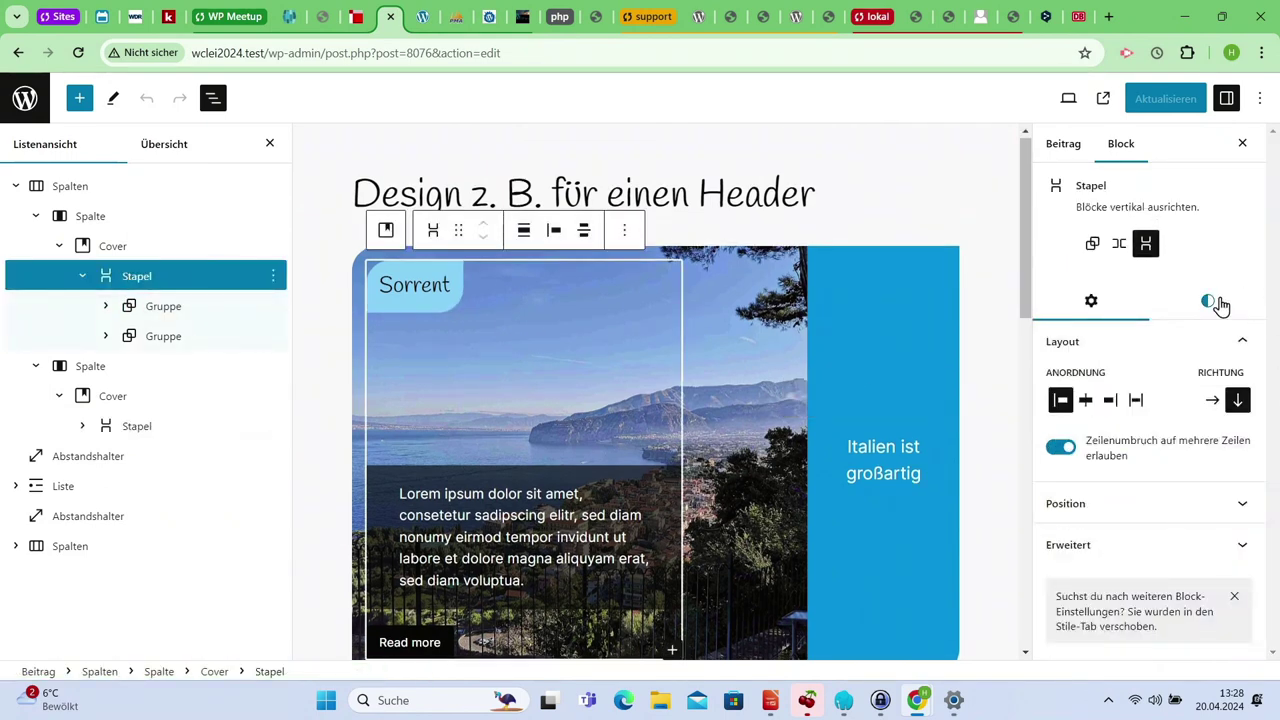
left_click(1218, 303)
scroll(1277, 520, "down", 4)
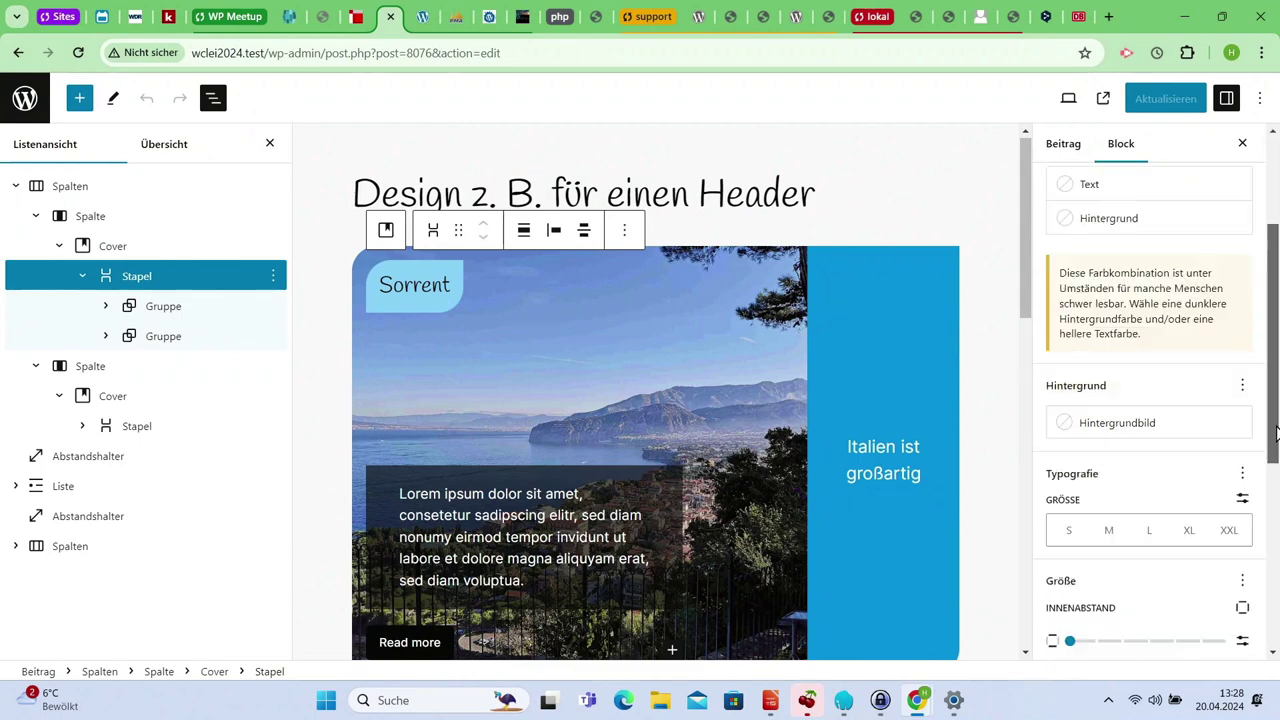
left_click_drag(1277, 520, 1275, 585)
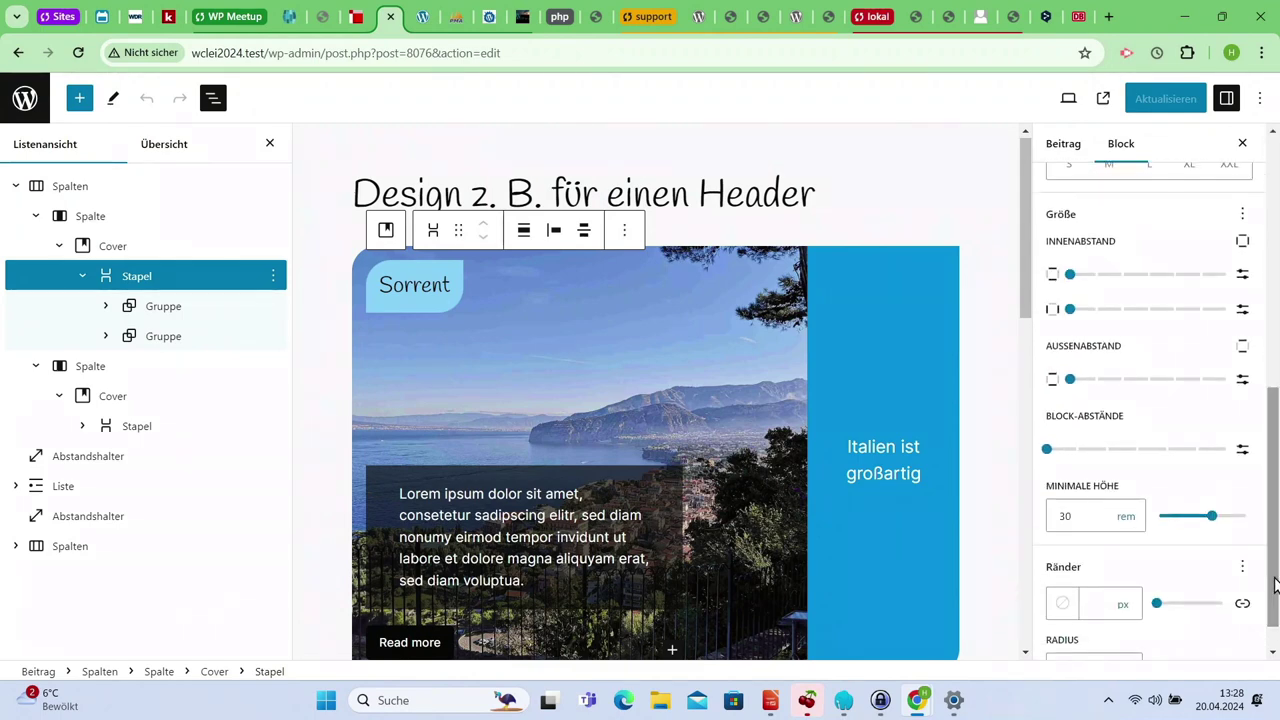
Switch to the incognito browser window and review the published header design post
mouse_move(945, 706)
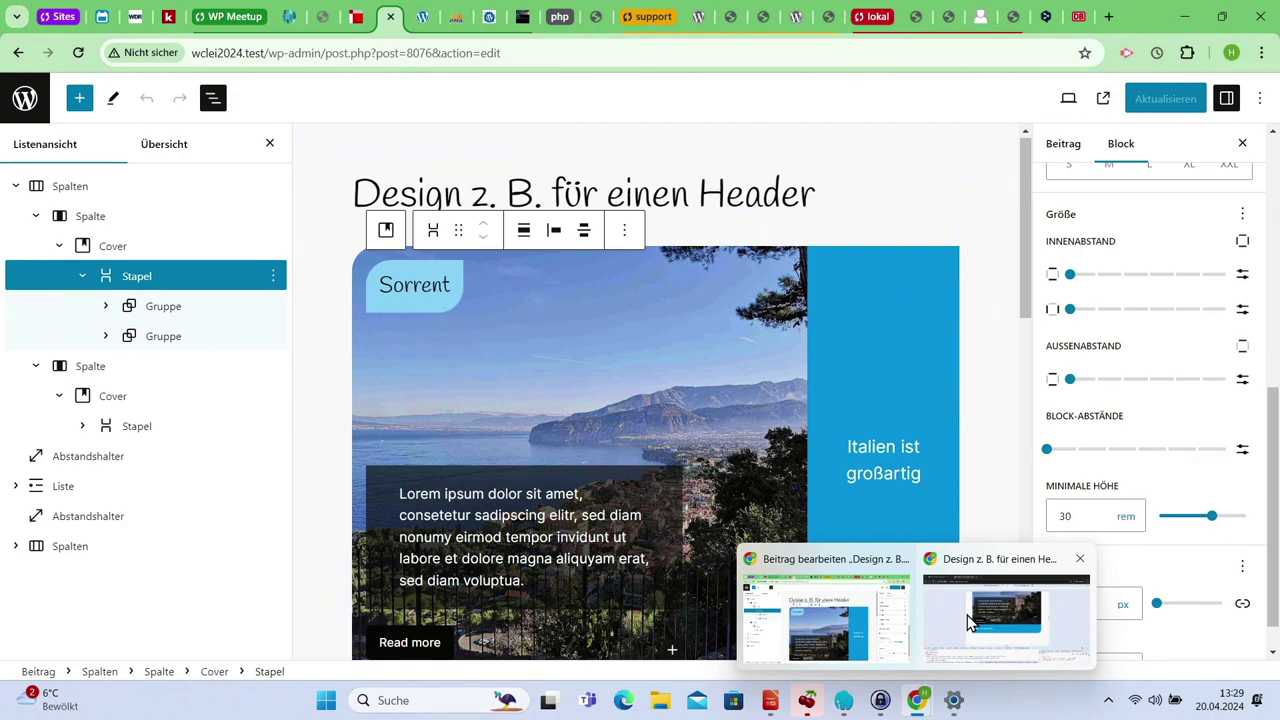
left_click(968, 622)
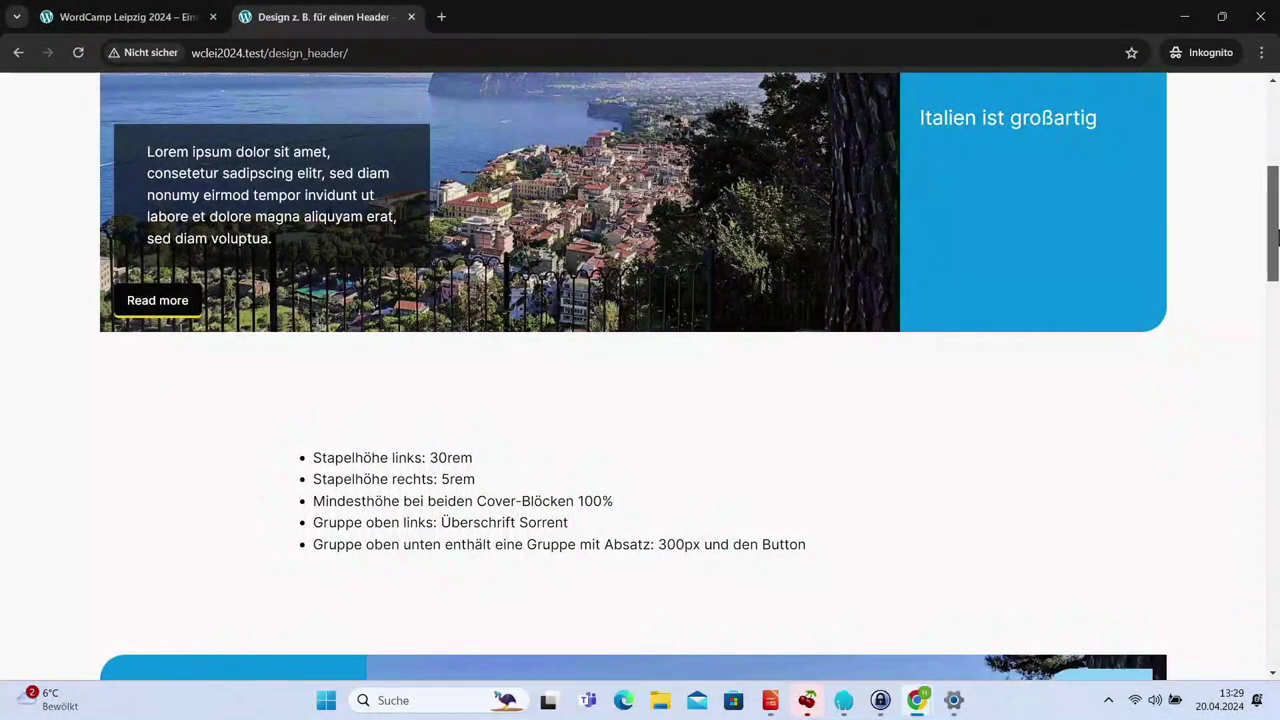
scroll(1278, 237, "up", 5)
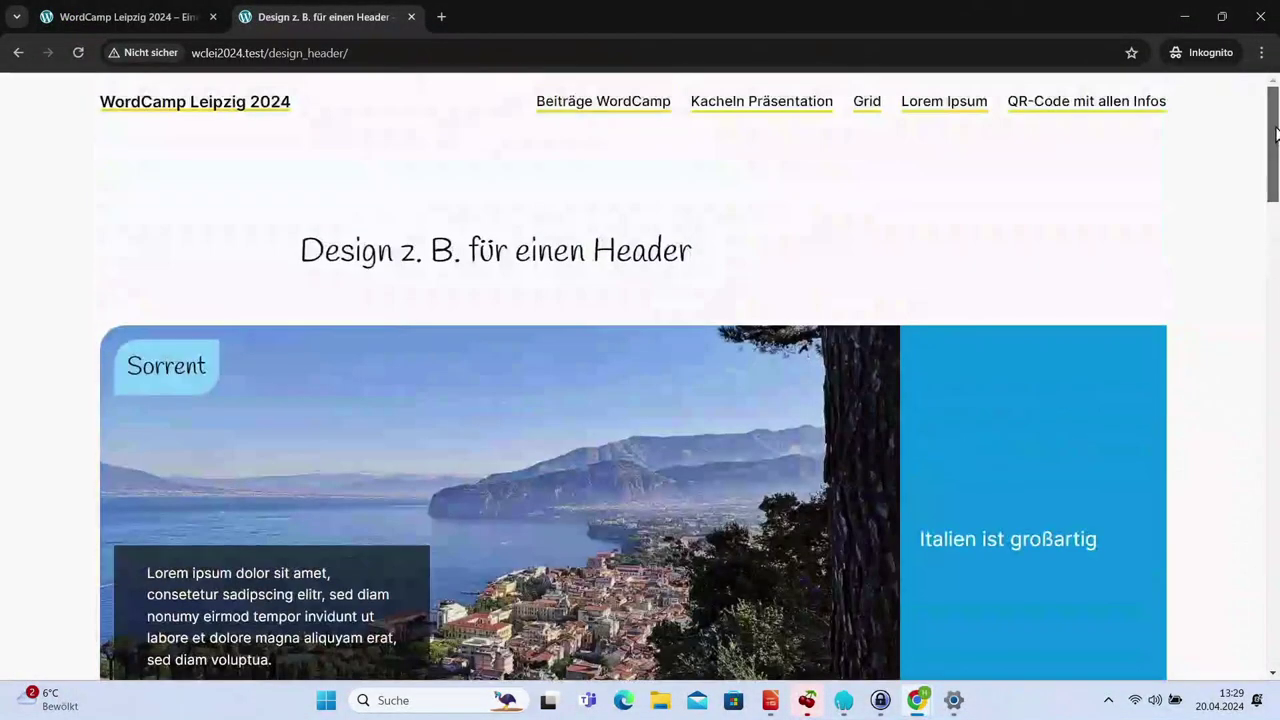
Open the post "Card with Blocks" from Beiträge WordCamp and examine its white and black card layout
left_click(588, 114)
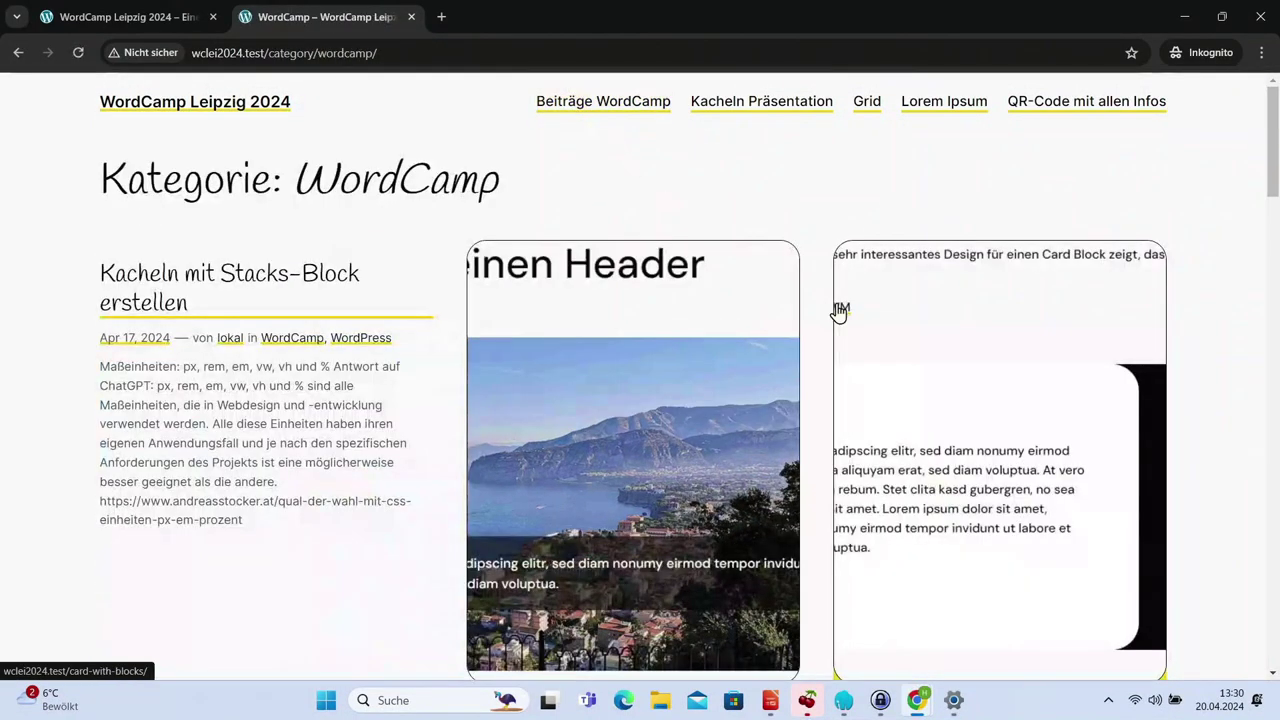
left_click(1012, 288)
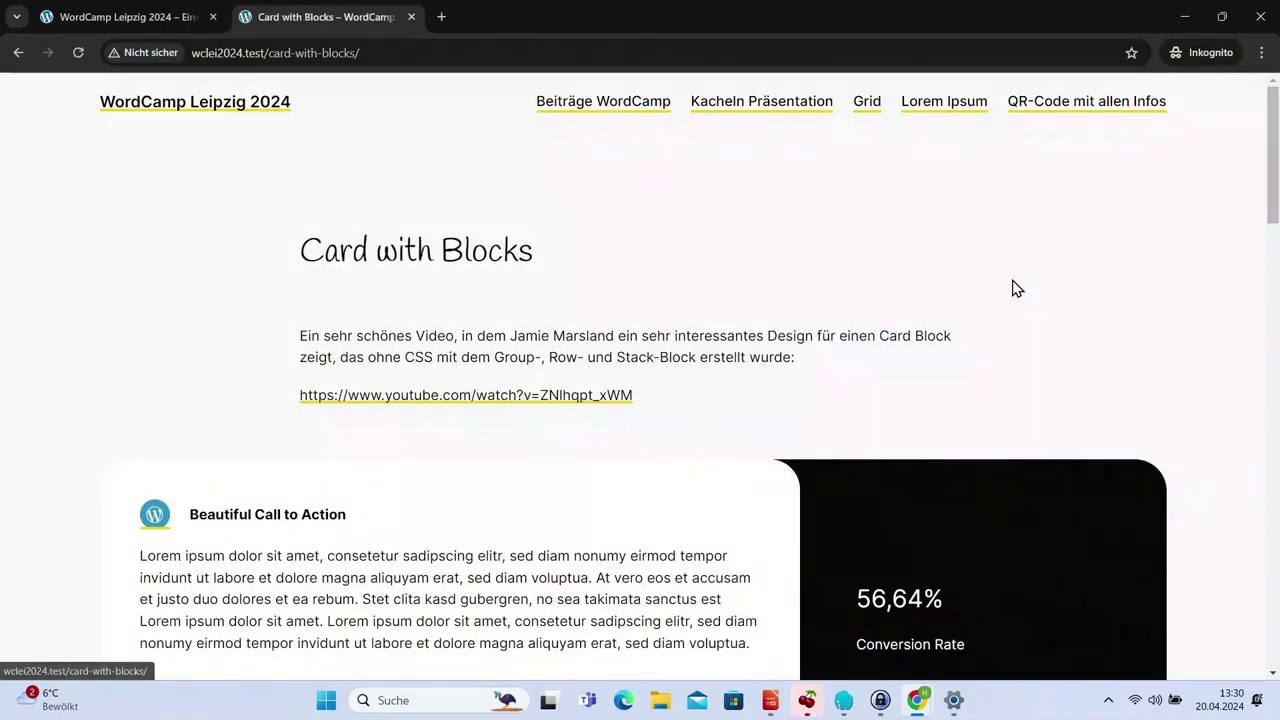
left_click_drag(1277, 160, 1277, 216)
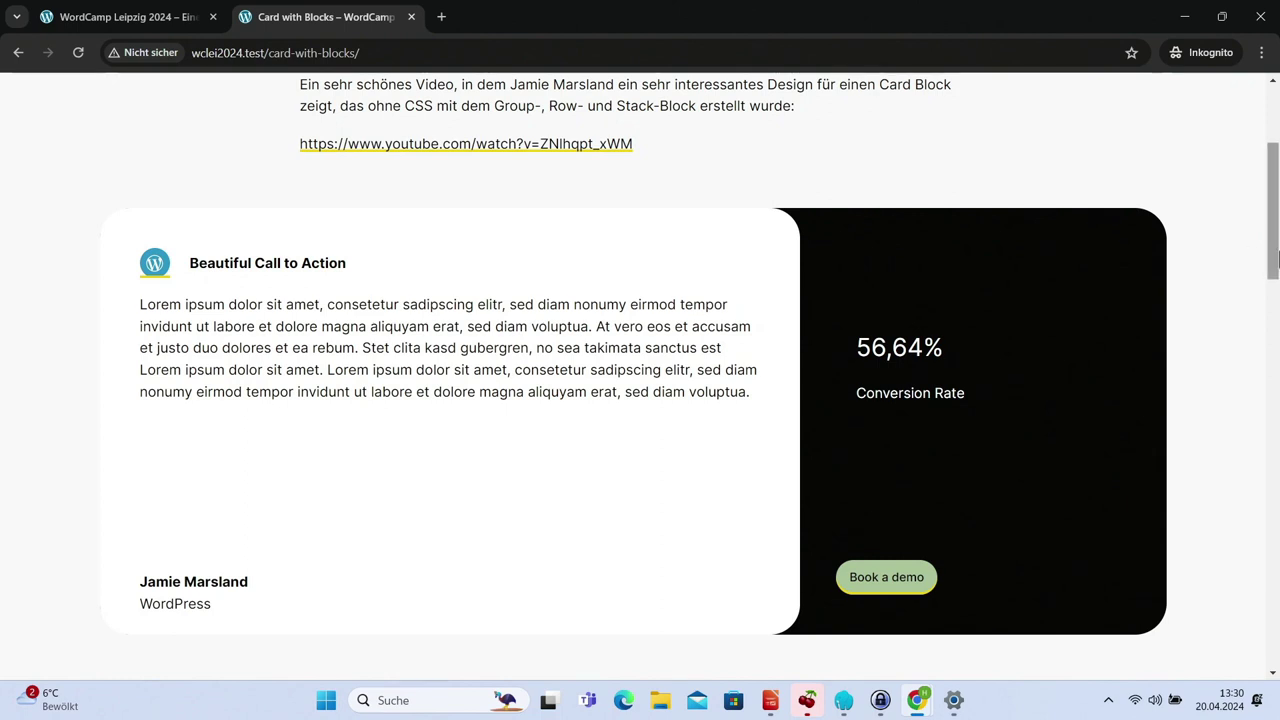
left_click_drag(1276, 257, 1276, 215)
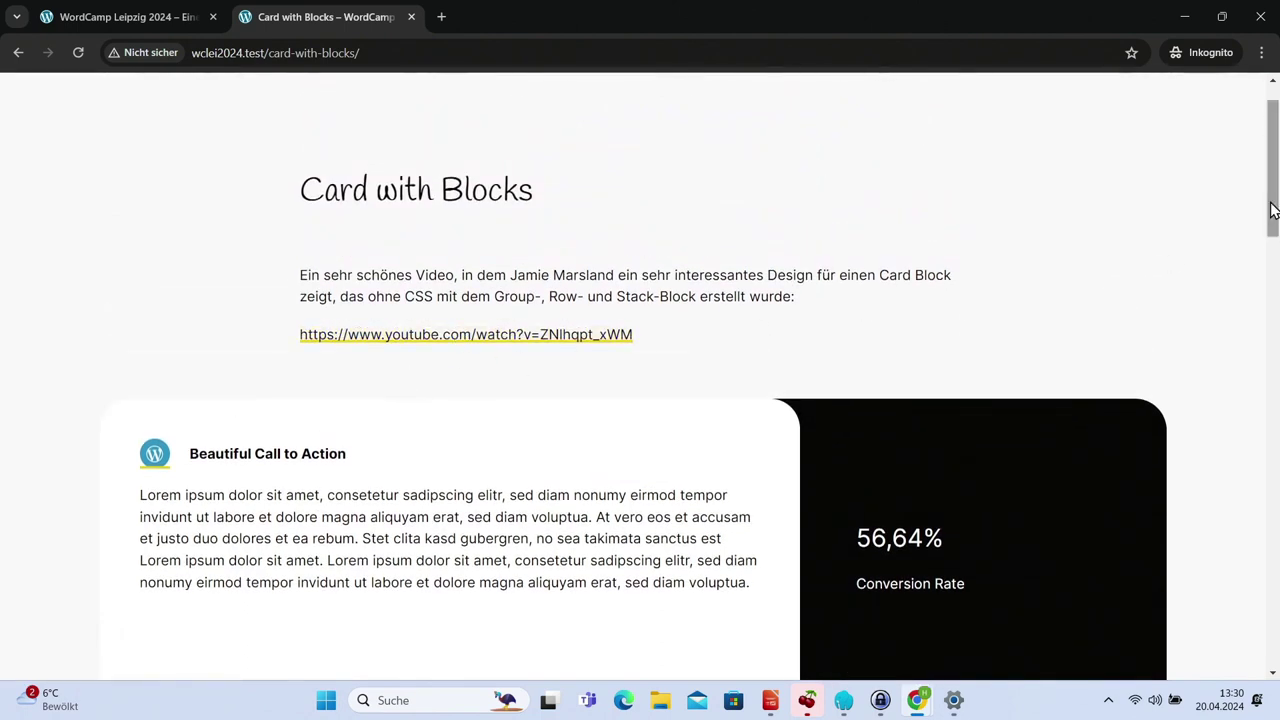
left_click_drag(1271, 206, 1275, 167)
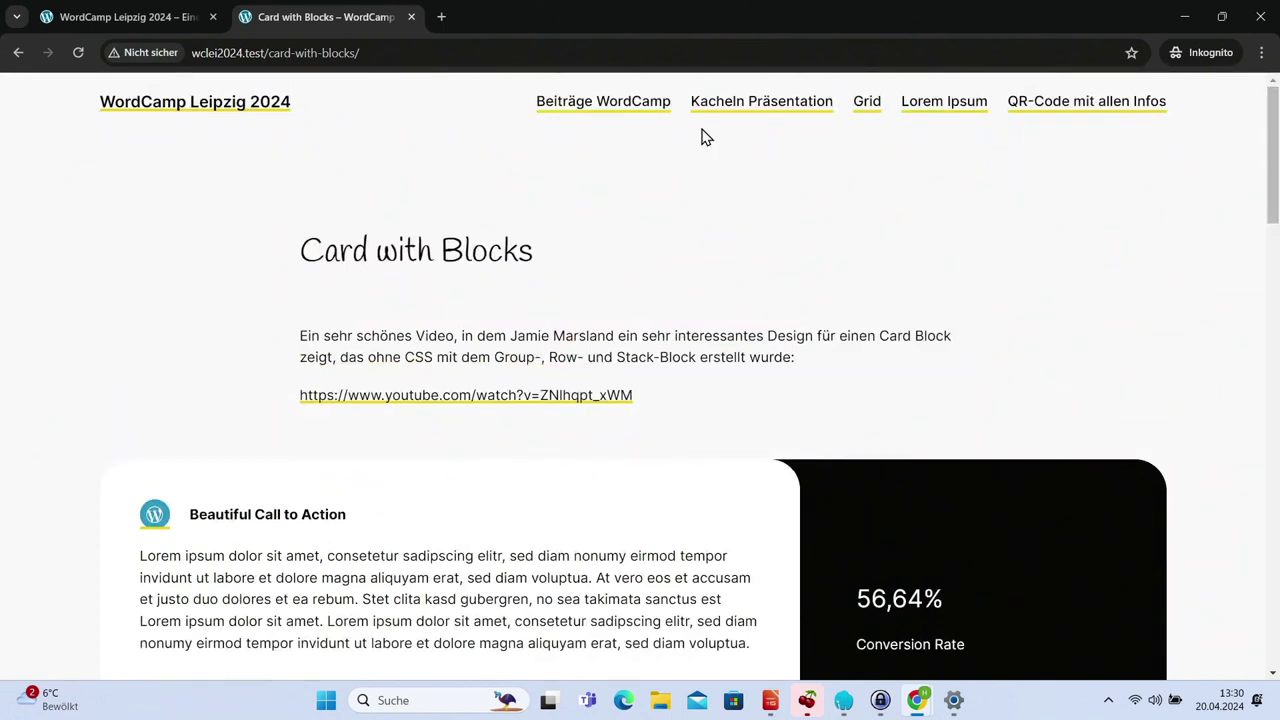
Open the post "Design für Startseite" from Beiträge WordCamp and examine its notes and grid of cover tiles
left_click(617, 104)
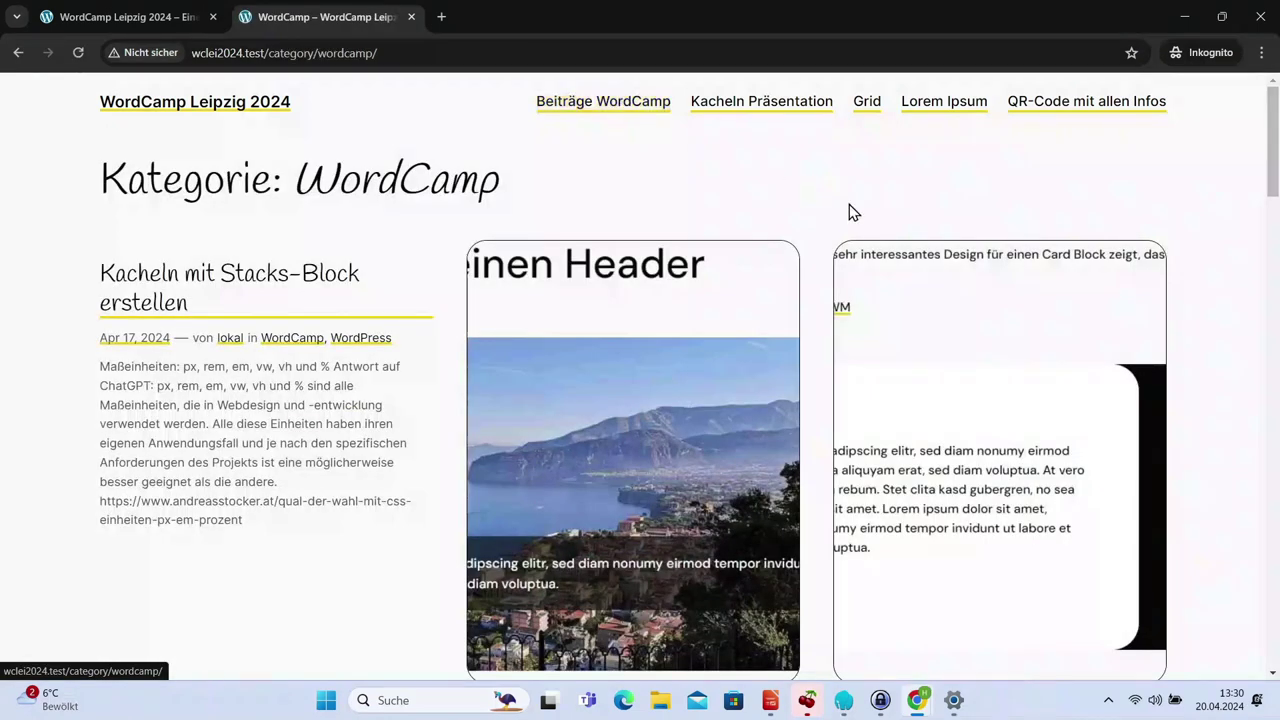
left_click_drag(1276, 158, 1275, 308)
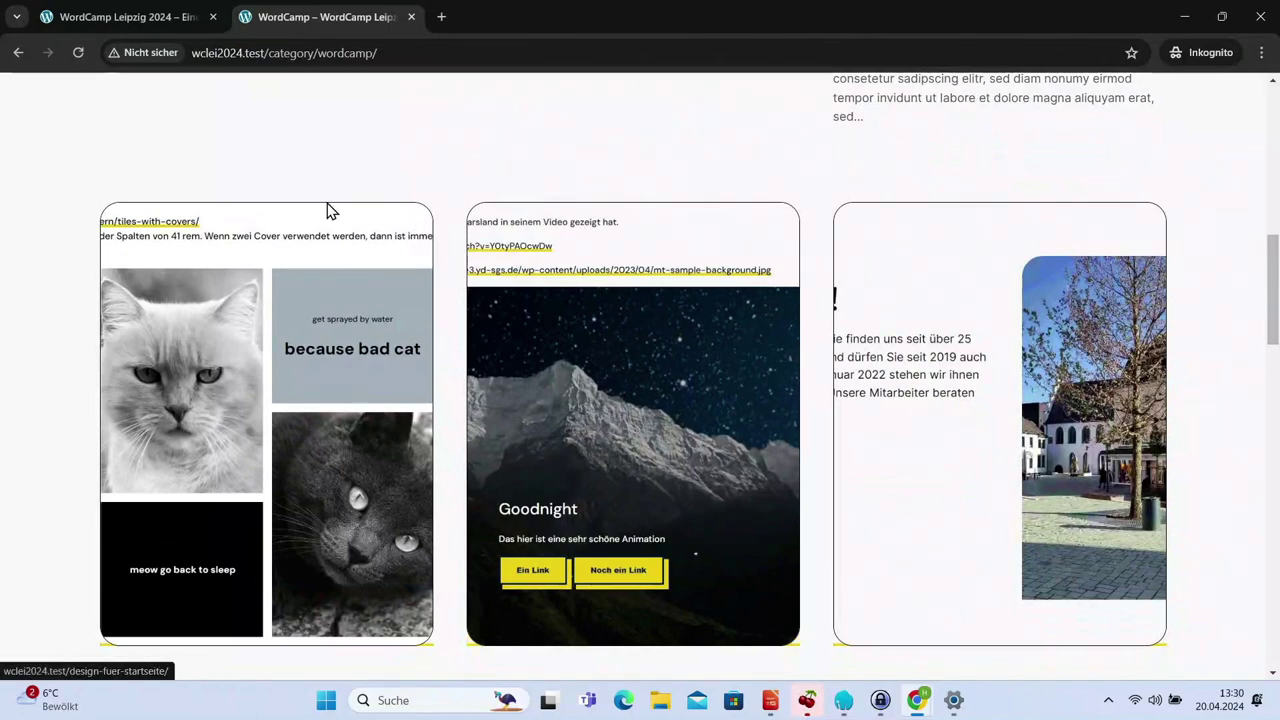
left_click(225, 232)
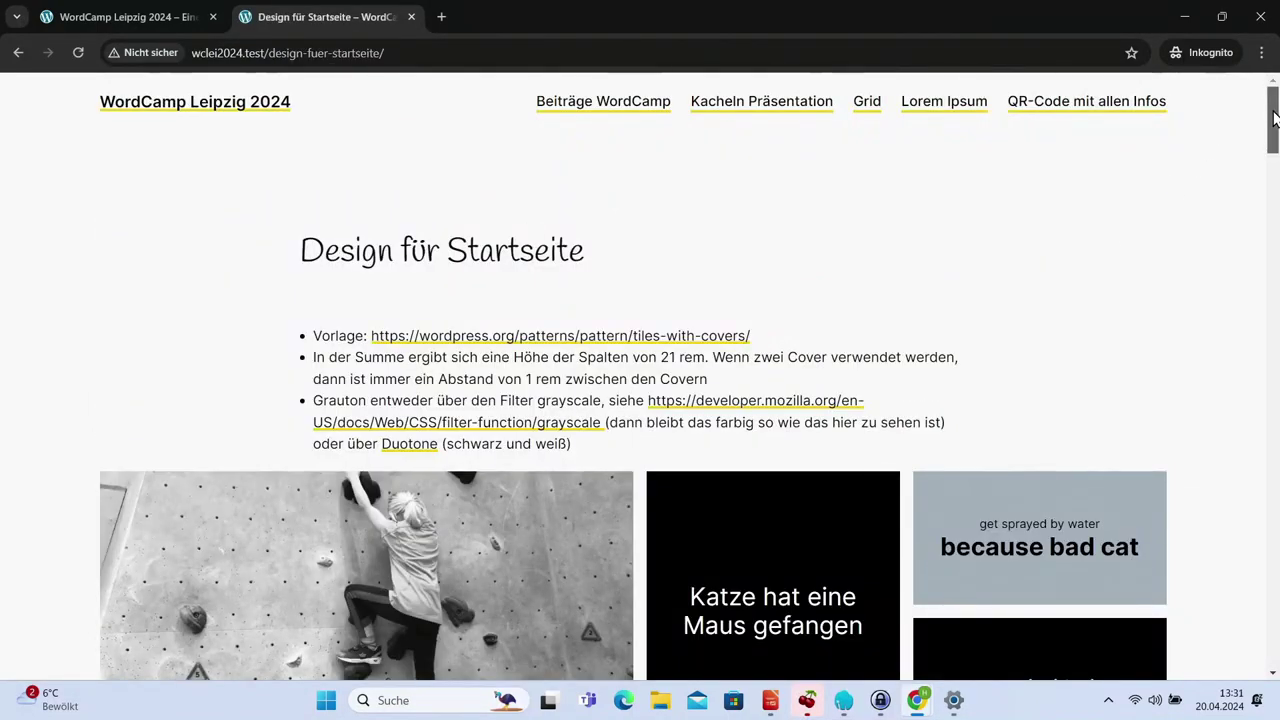
mouse_move(1274, 118)
left_mouse_down()
mouse_move(1274, 155)
mouse_move(1274, 137)
left_mouse_up()
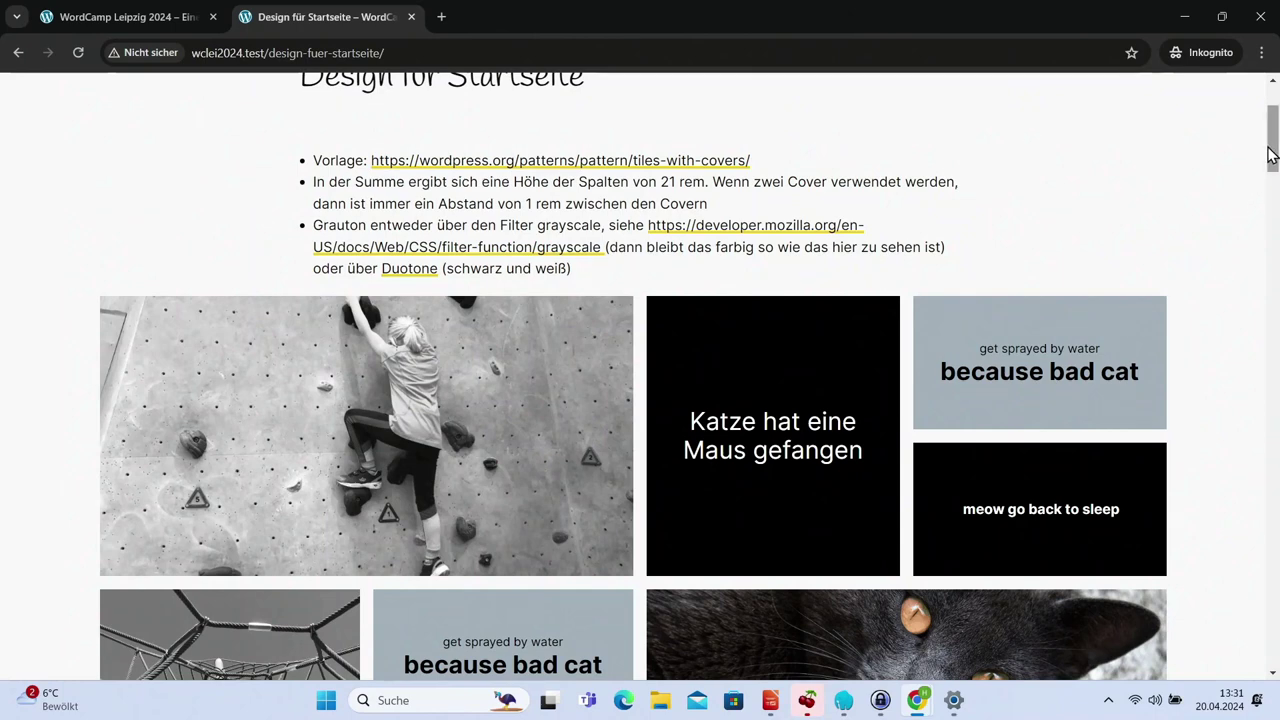
left_click_drag(1272, 155, 1272, 168)
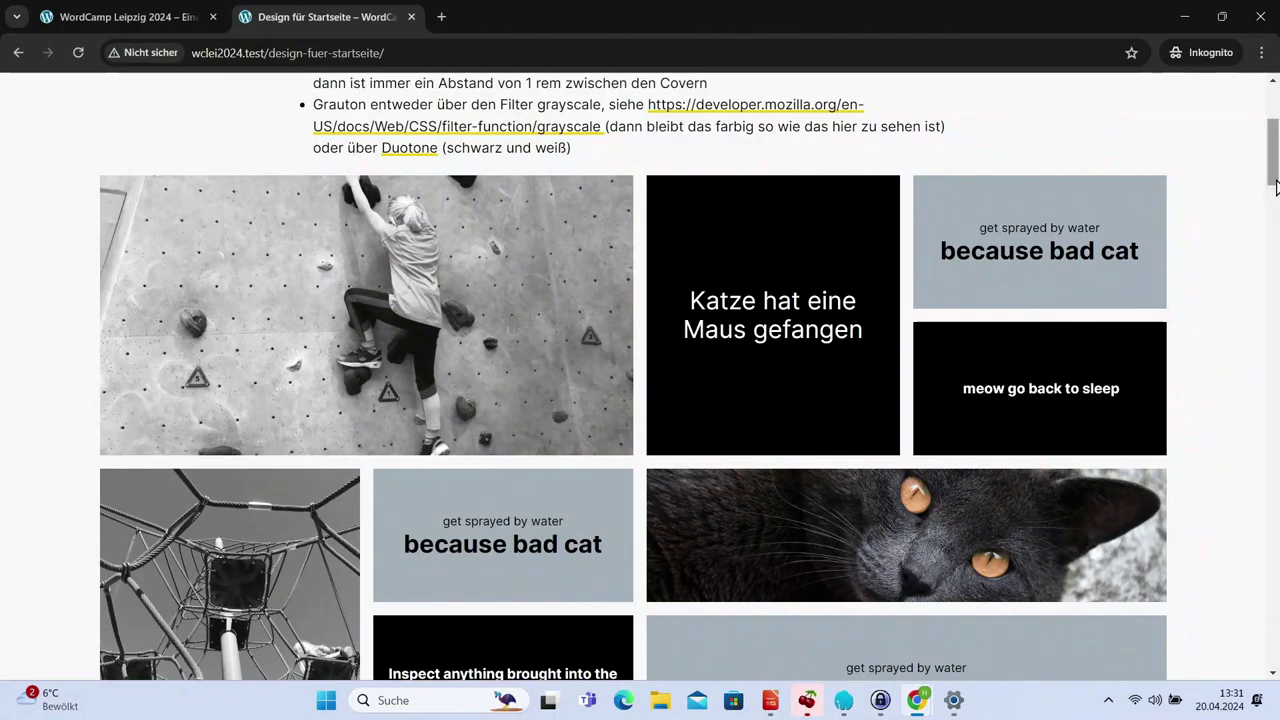
mouse_move(1274, 176)
left_mouse_down()
mouse_move(1274, 222)
mouse_move(1273, 168)
left_mouse_up()
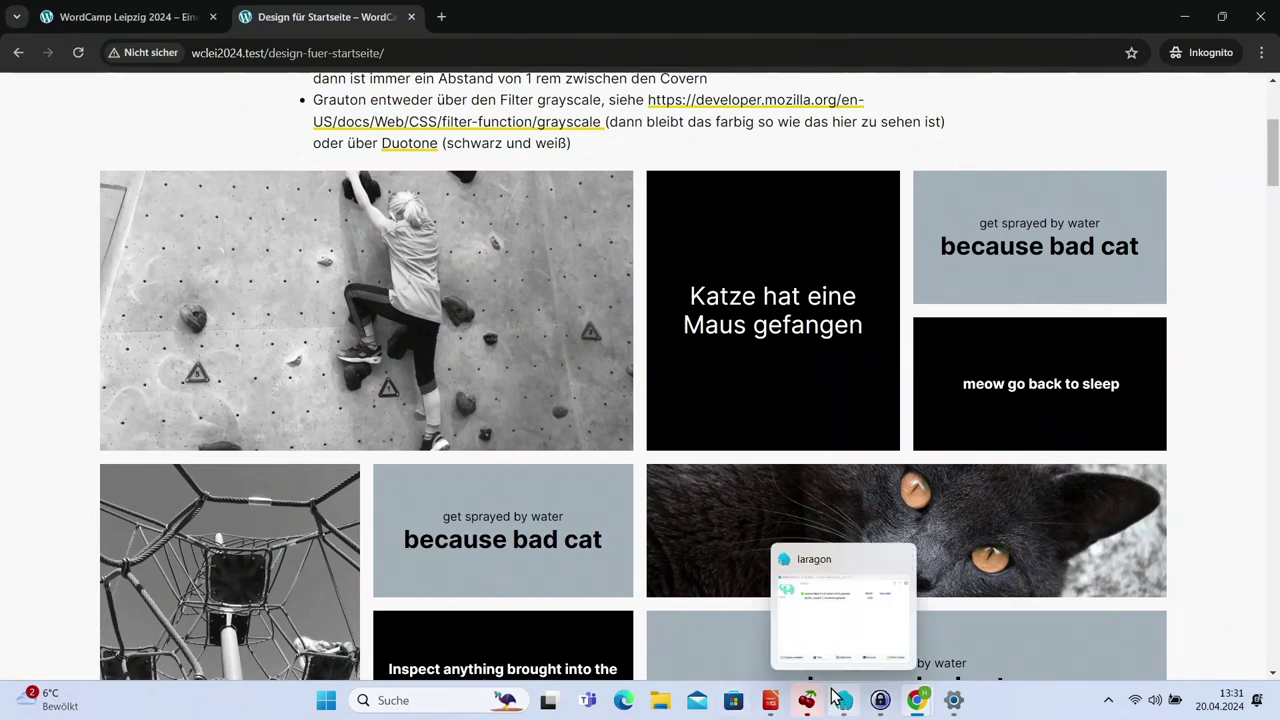
mouse_move(920, 708)
mouse_move(830, 620)
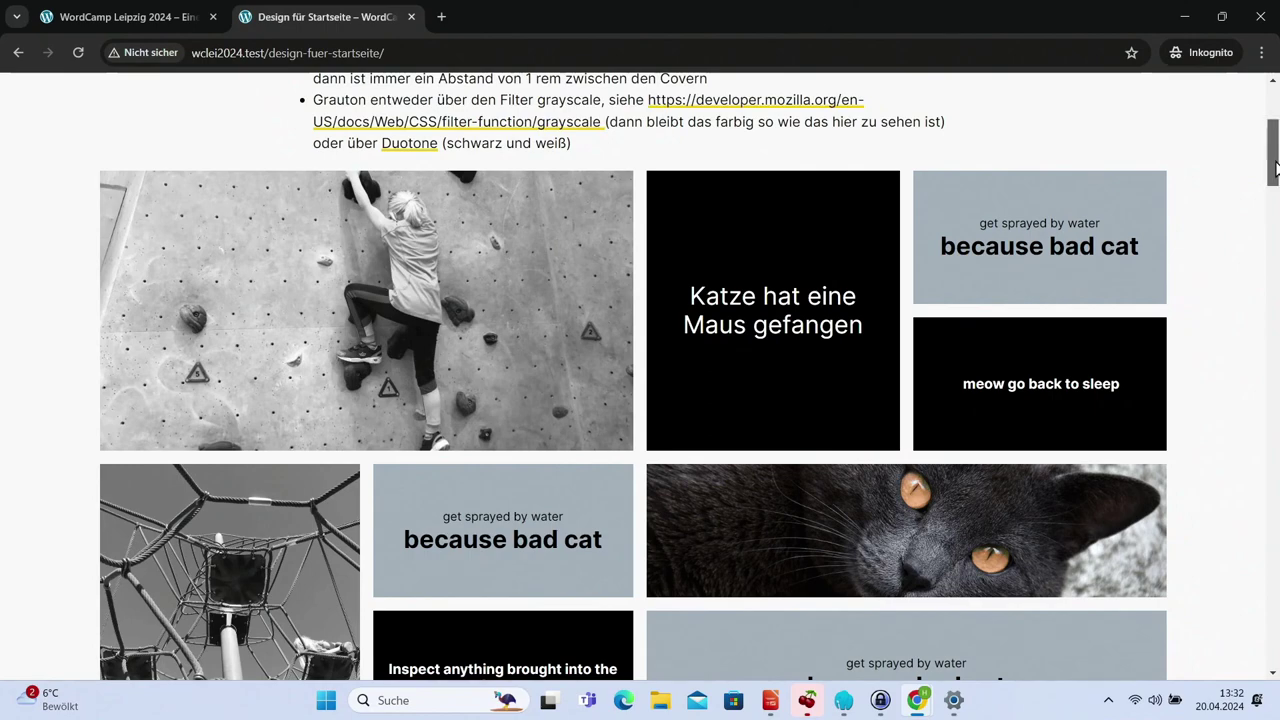
scroll(1022, 213, "up", 3)
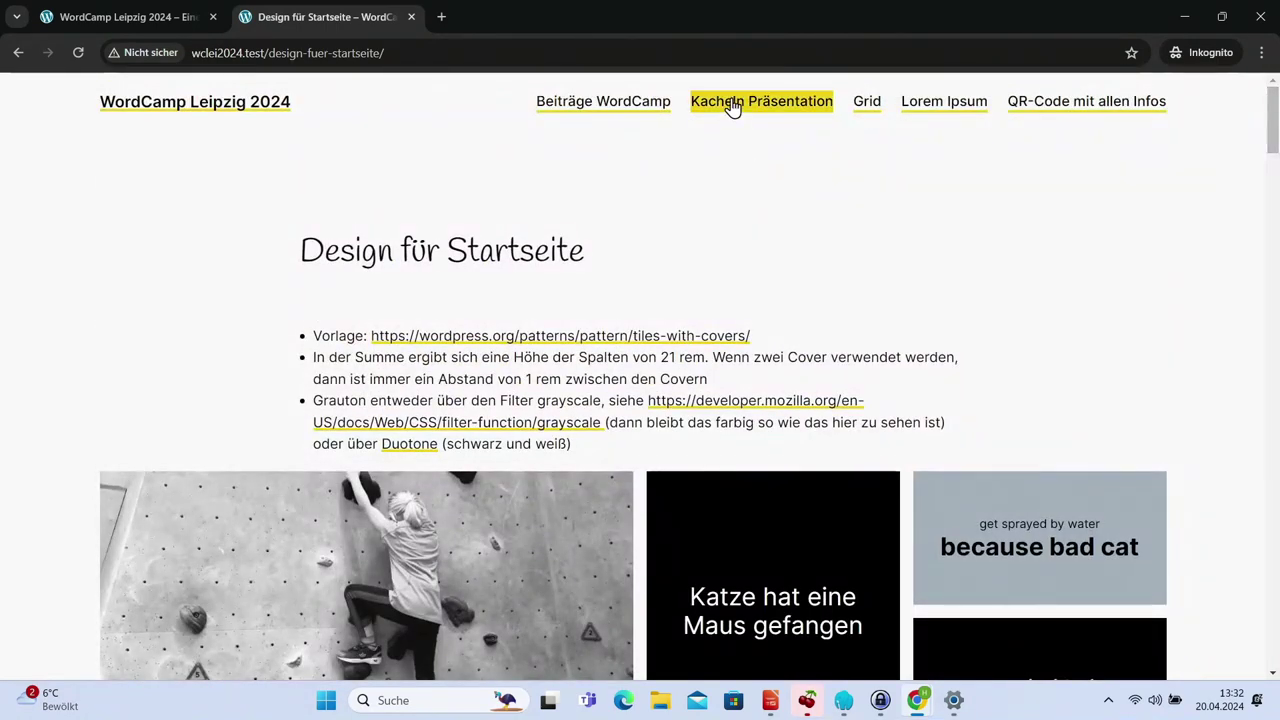
Open the Cover-Block post with the Goodnight night-sky cover from Beiträge WordCamp and examine its scrolling effect
left_click(600, 110)
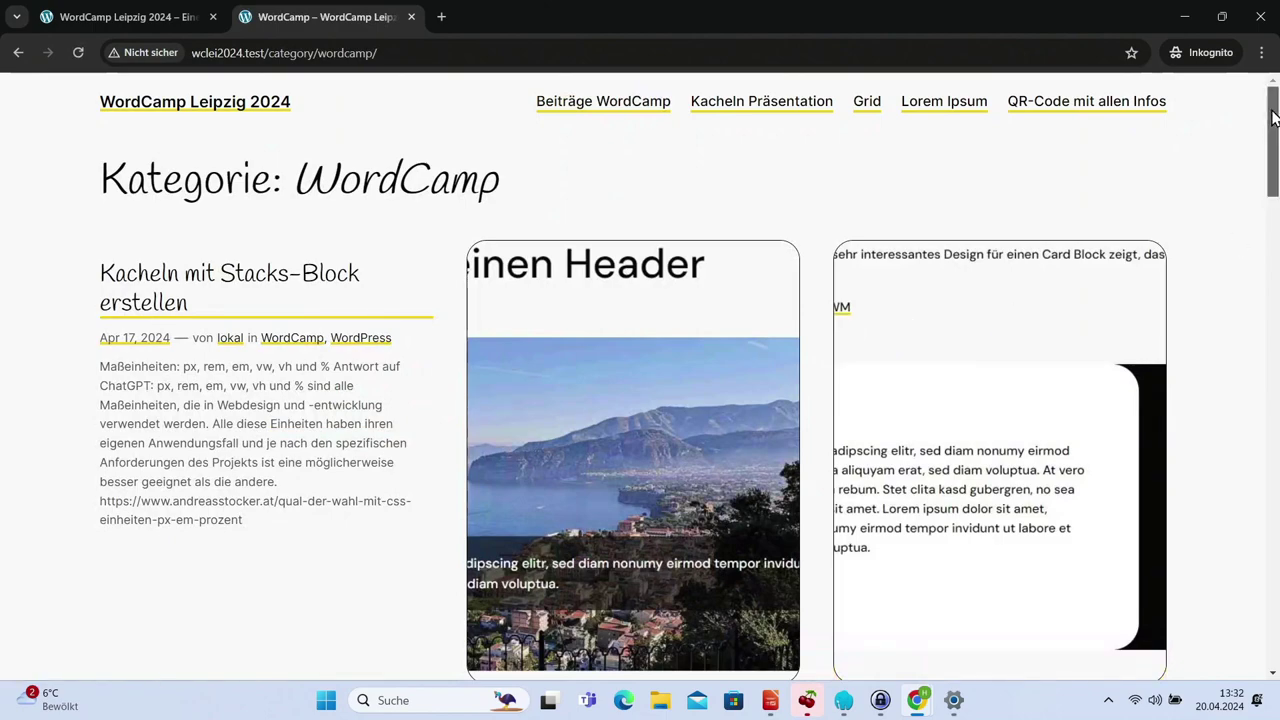
left_click_drag(1273, 110, 1266, 274)
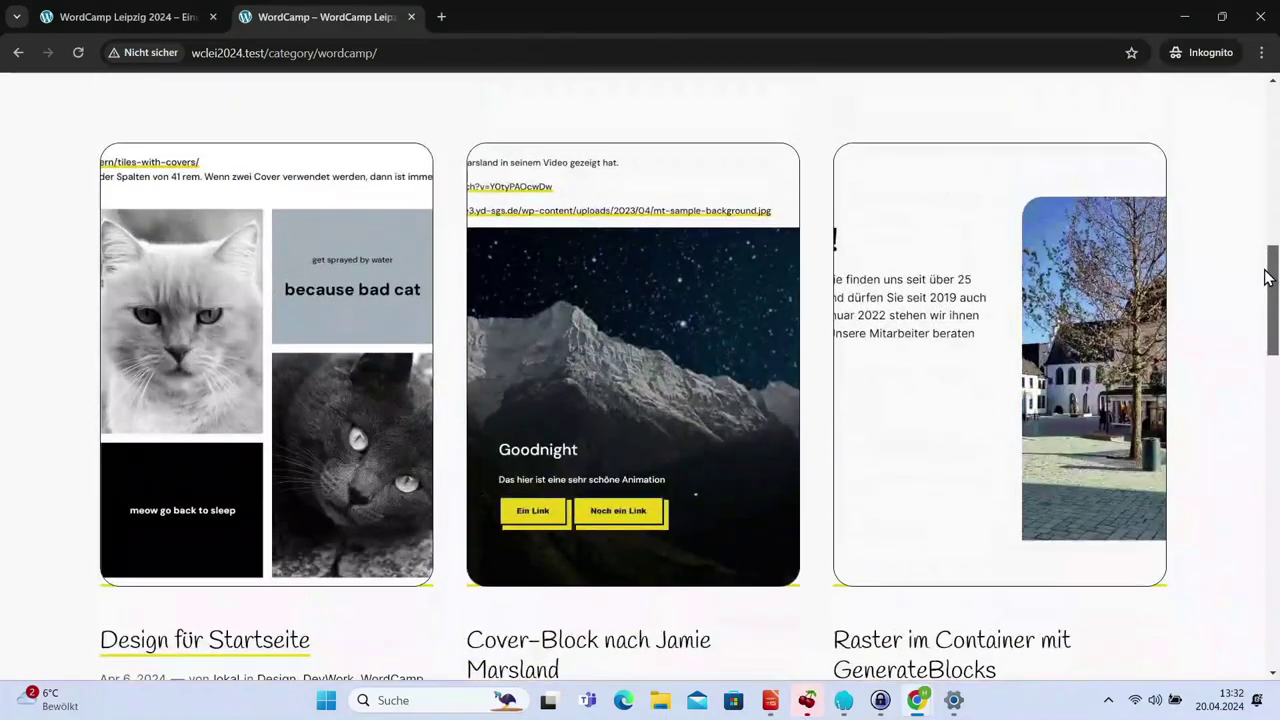
left_click(668, 193)
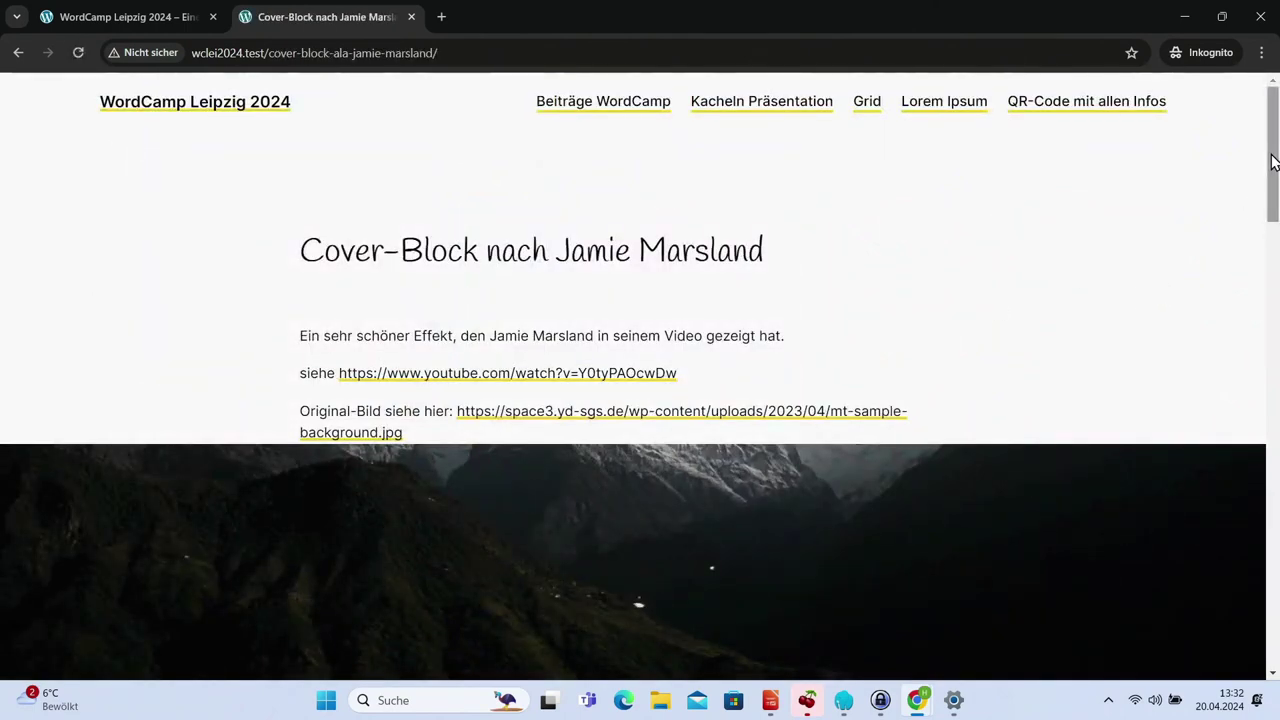
left_click_drag(1273, 162, 1260, 211)
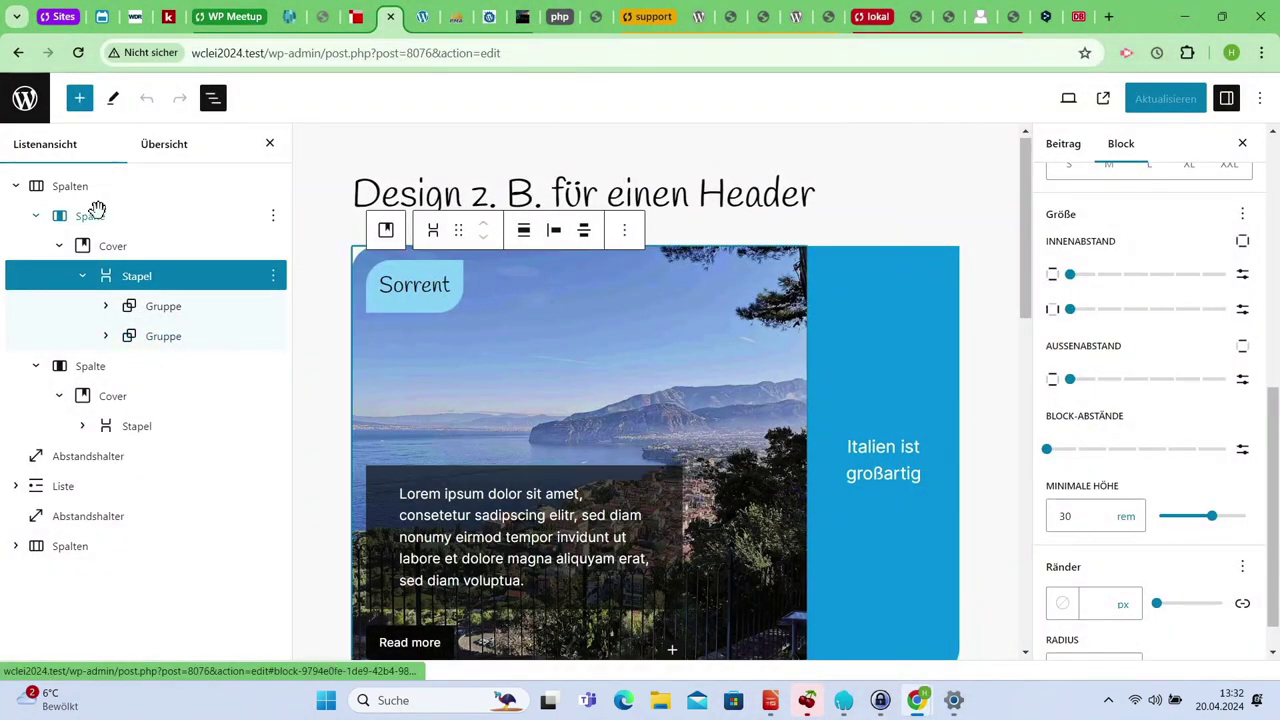
Switch to the admin window, open the Cover-Block post for editing from the post list and view its night-sky cover
left_click(24, 100)
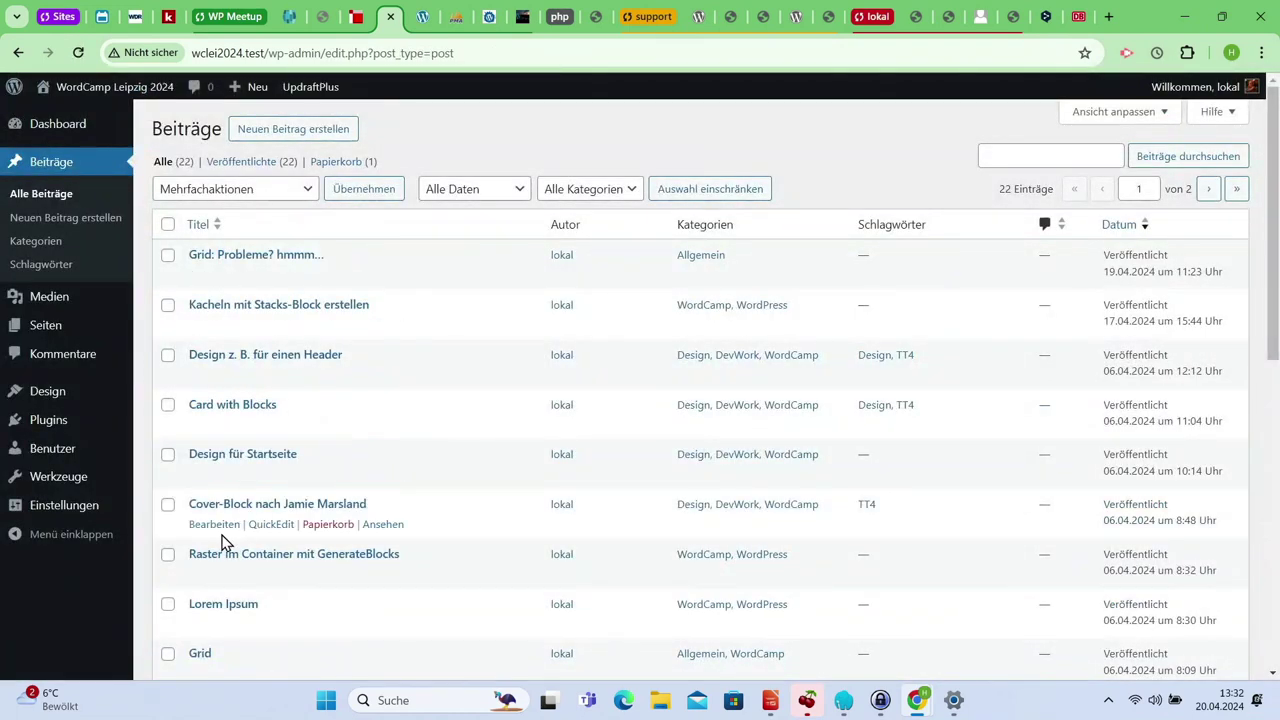
left_click(219, 531)
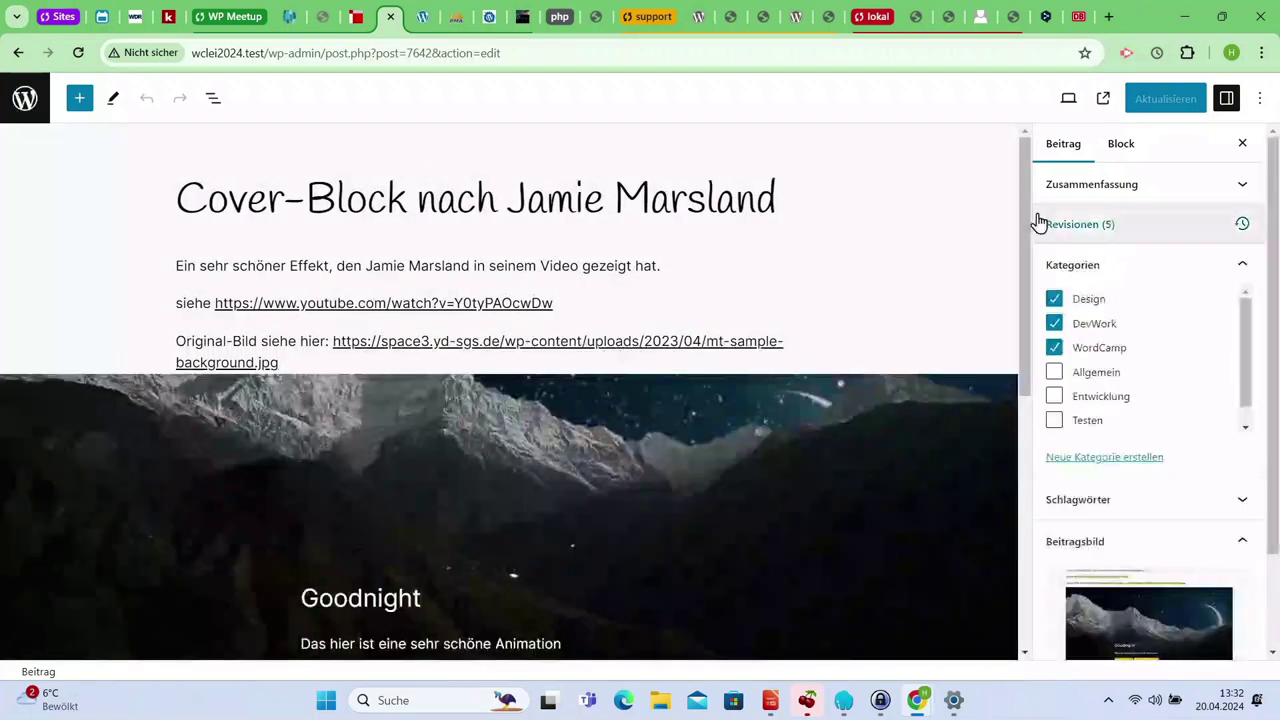
left_click(680, 397)
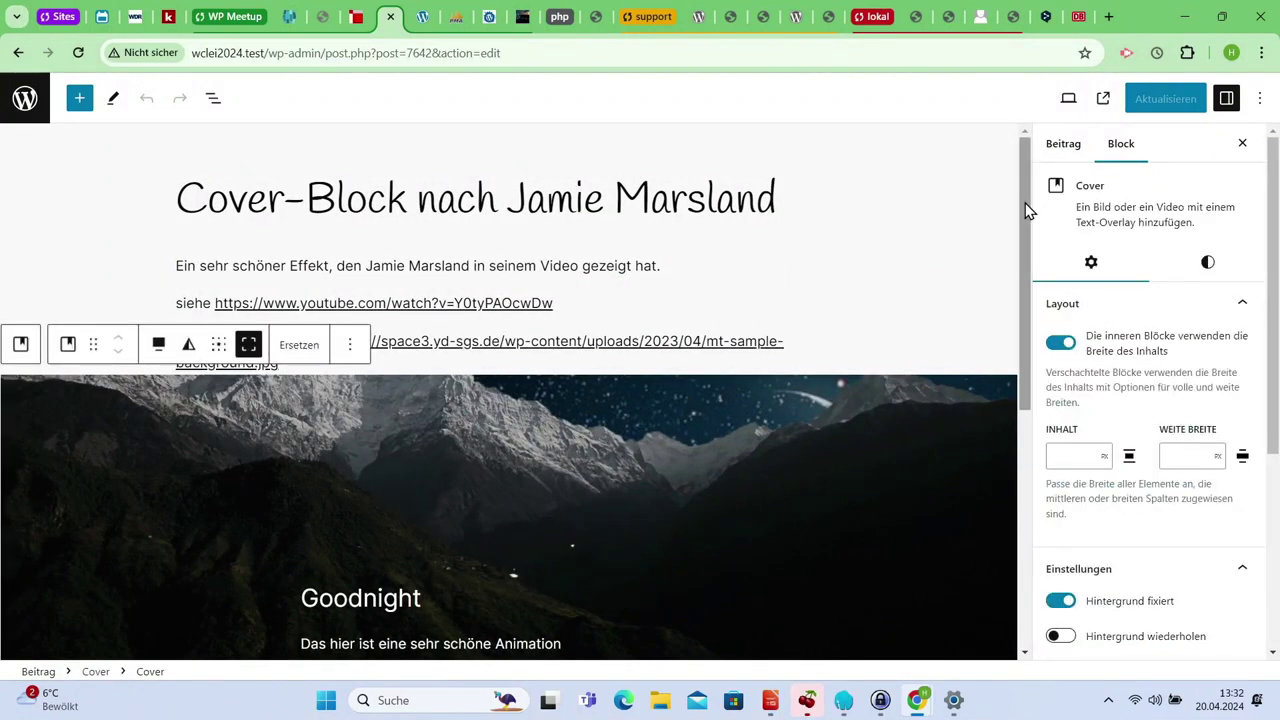
left_click_drag(1023, 208, 1025, 322)
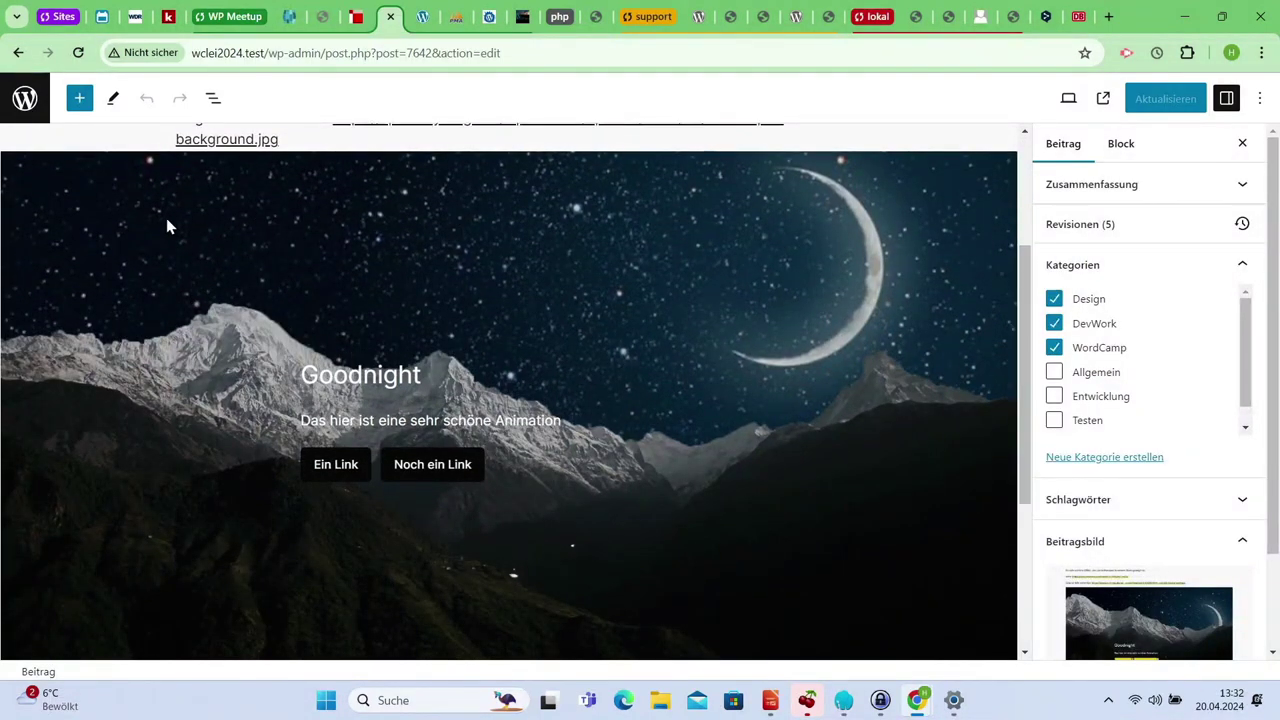
Show the post's block structure, select the outer Cover block and check its background image in the Mediathek without replacing it
left_click(212, 98)
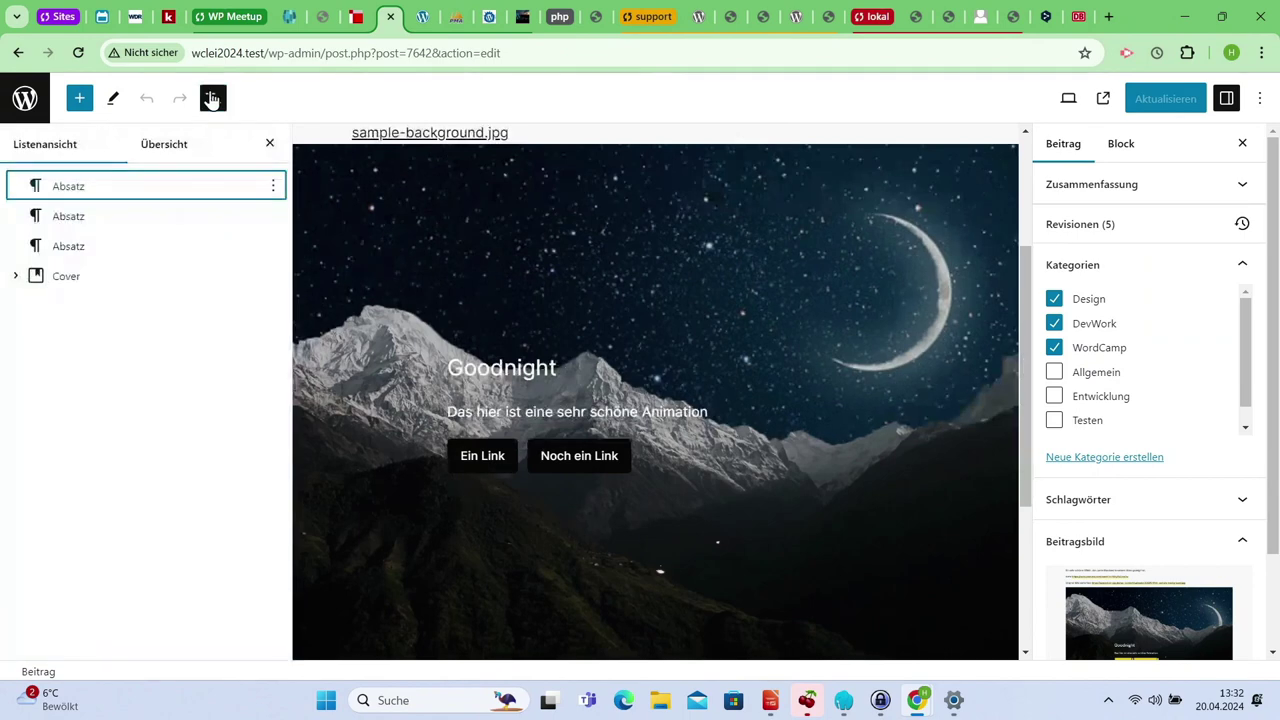
left_click(17, 288)
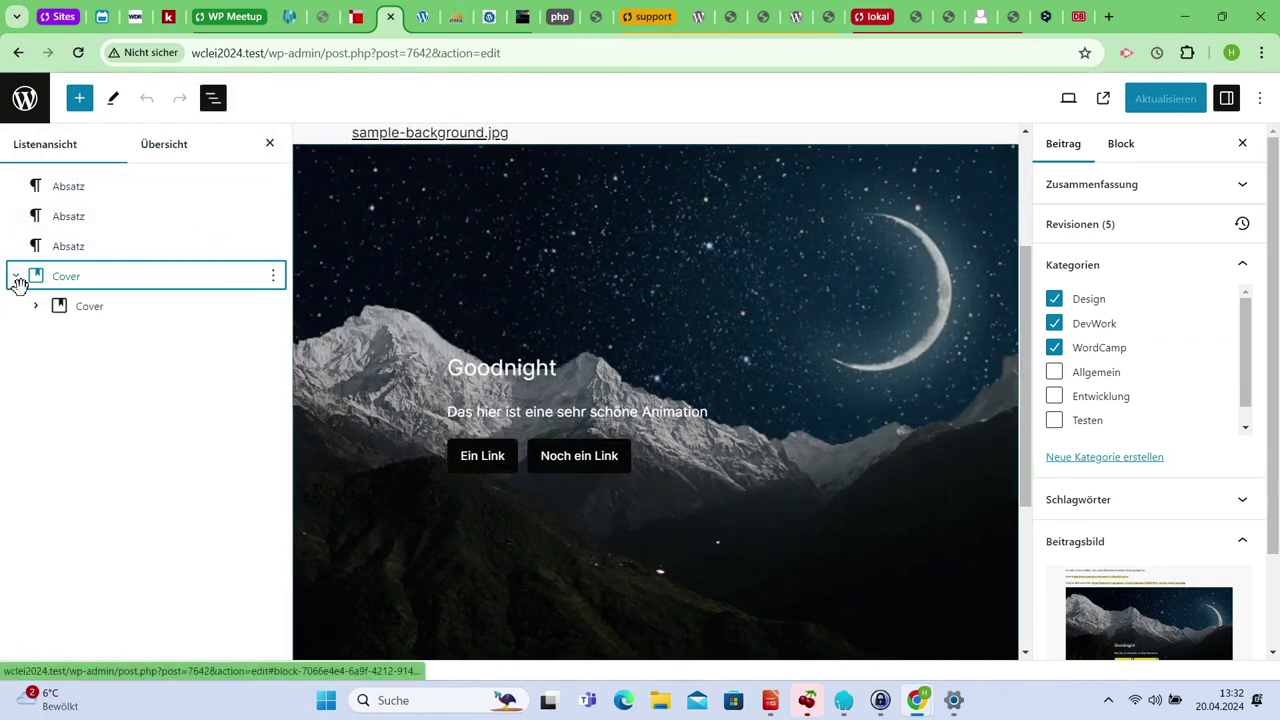
left_click(75, 281)
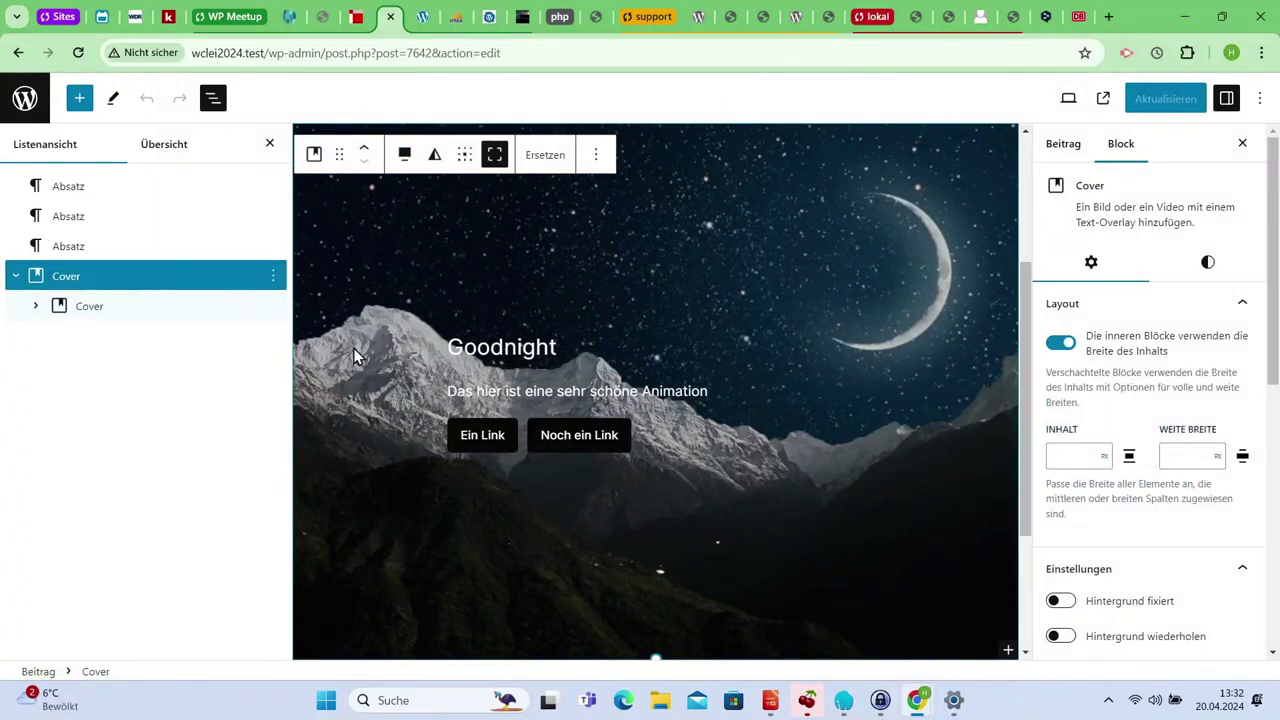
left_click(553, 162)
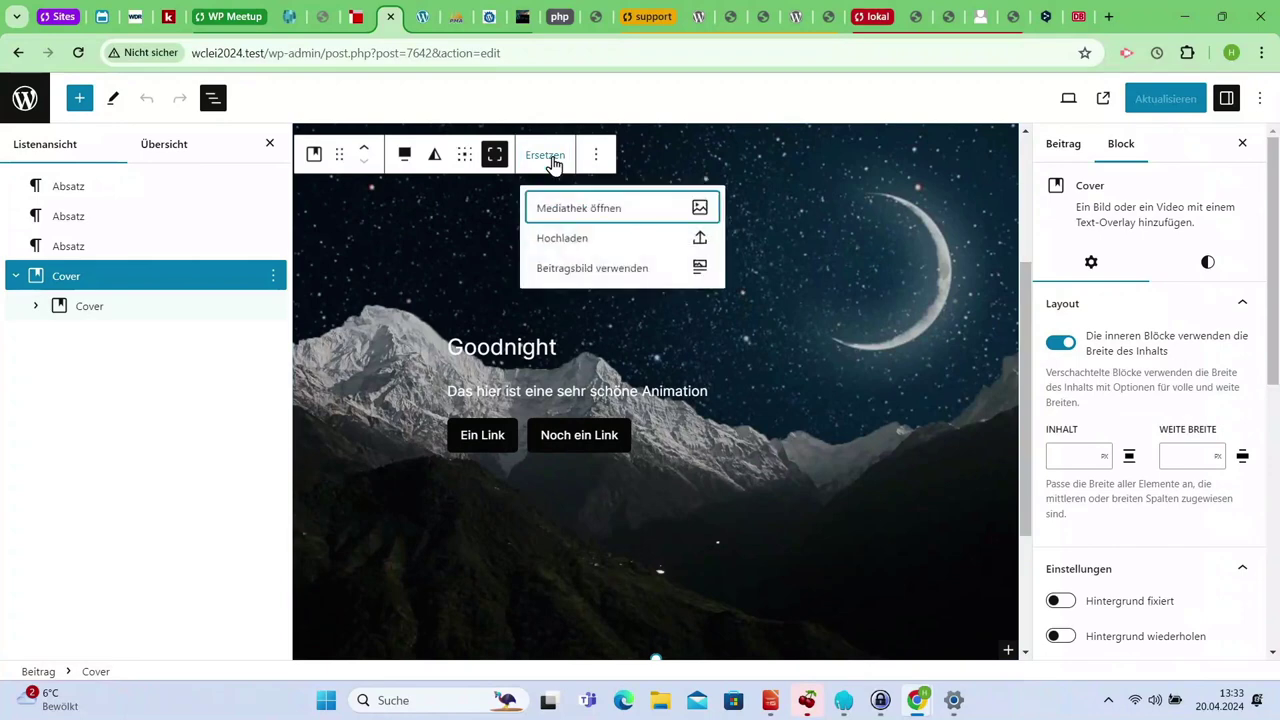
left_click(581, 212)
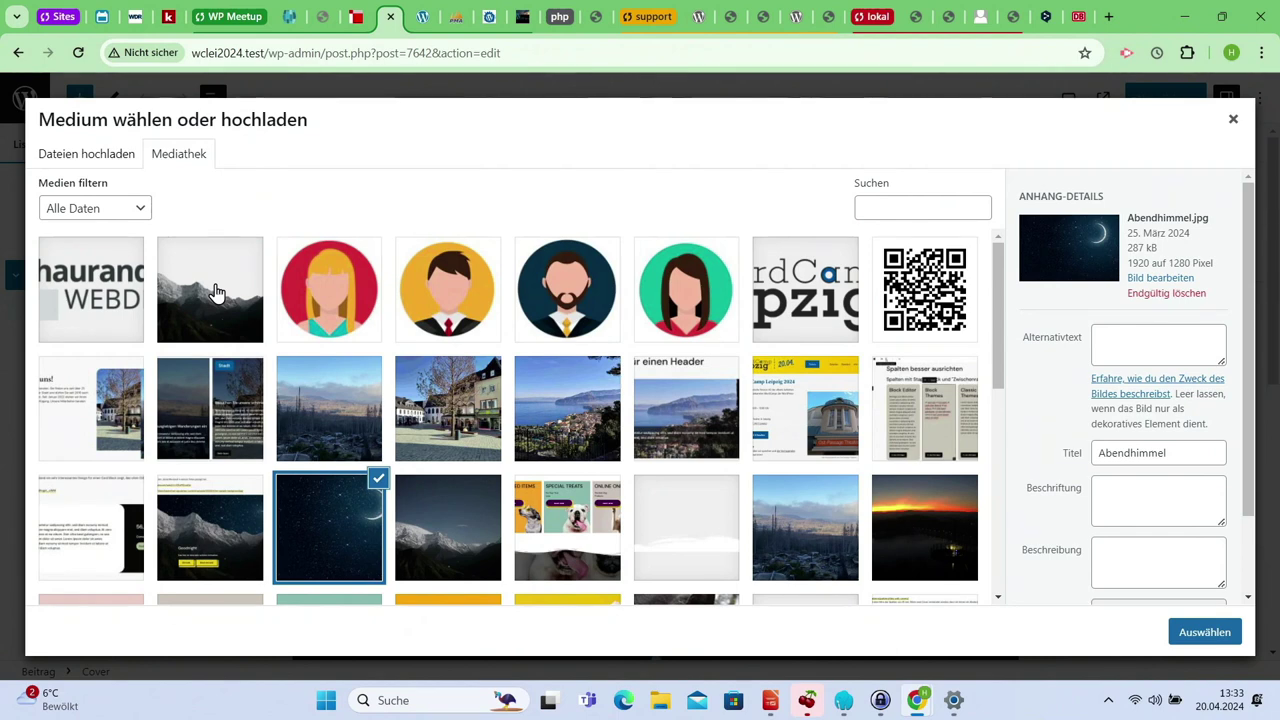
left_click(1233, 119)
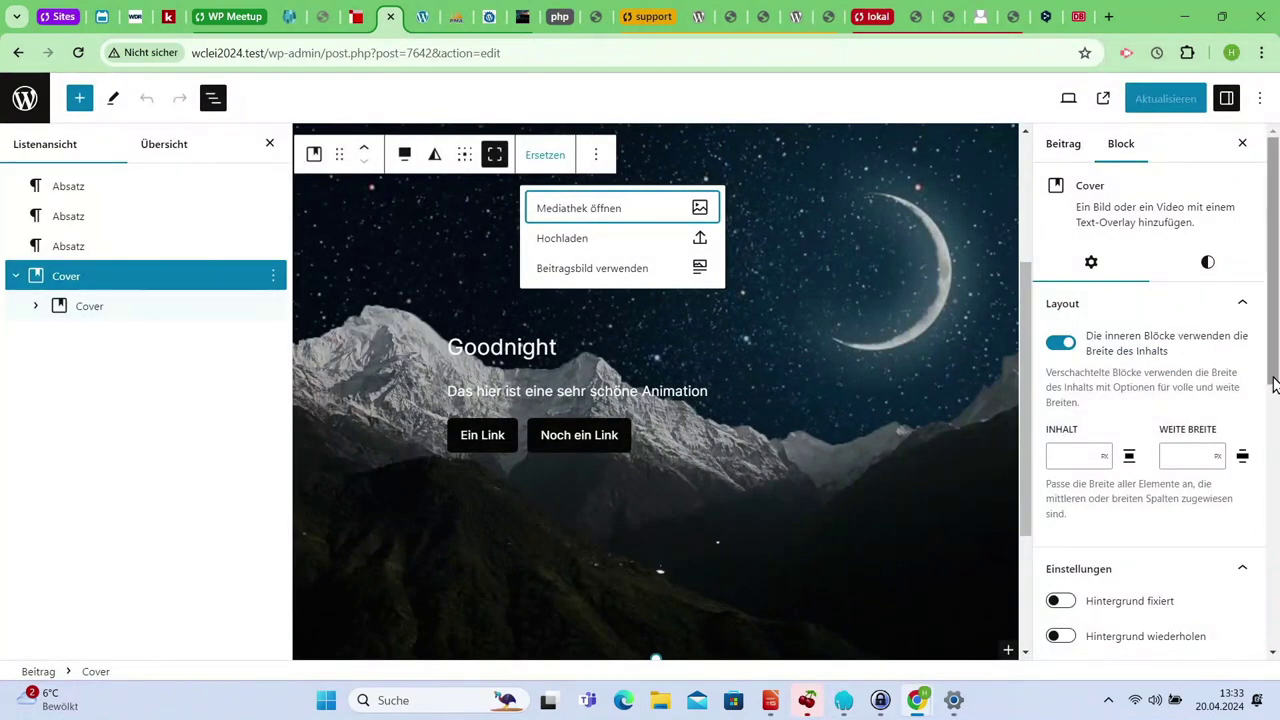
Compare the outer and nested Cover blocks' settings, especially the fixed background option (Hintergrund fixiert)
left_click(1278, 343)
scroll(1125, 466, "down", 2)
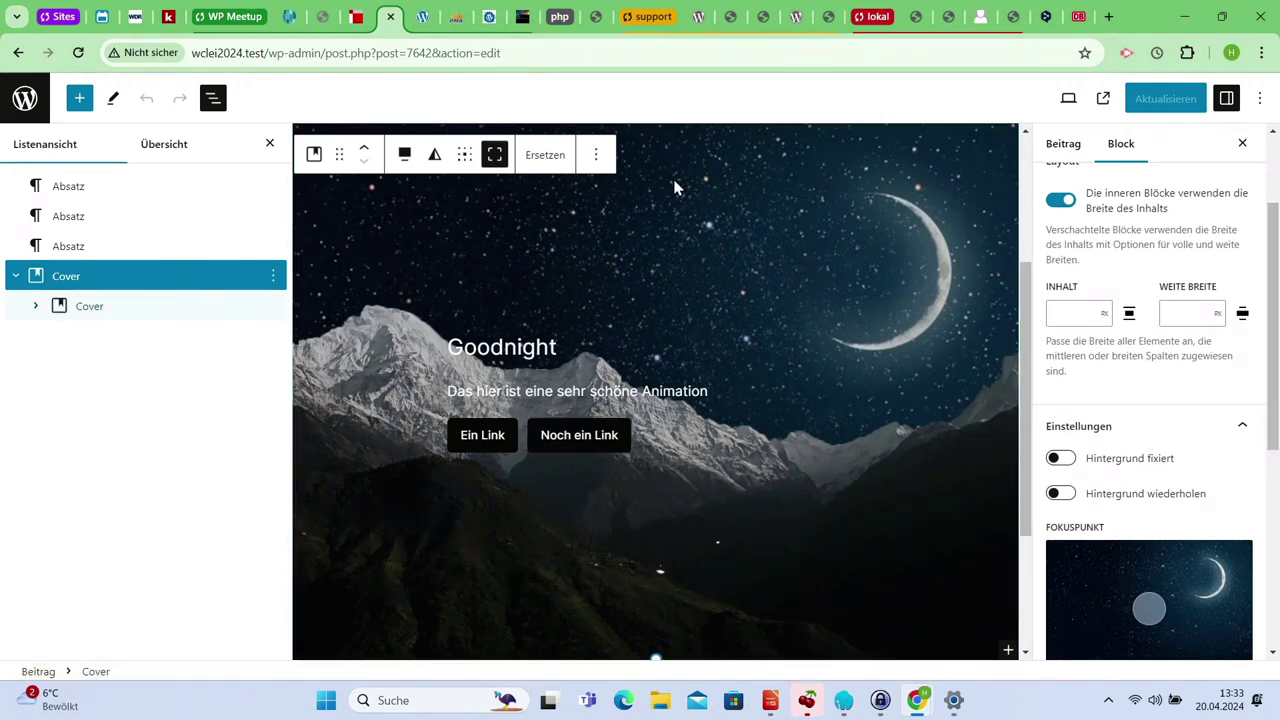
left_click(132, 307)
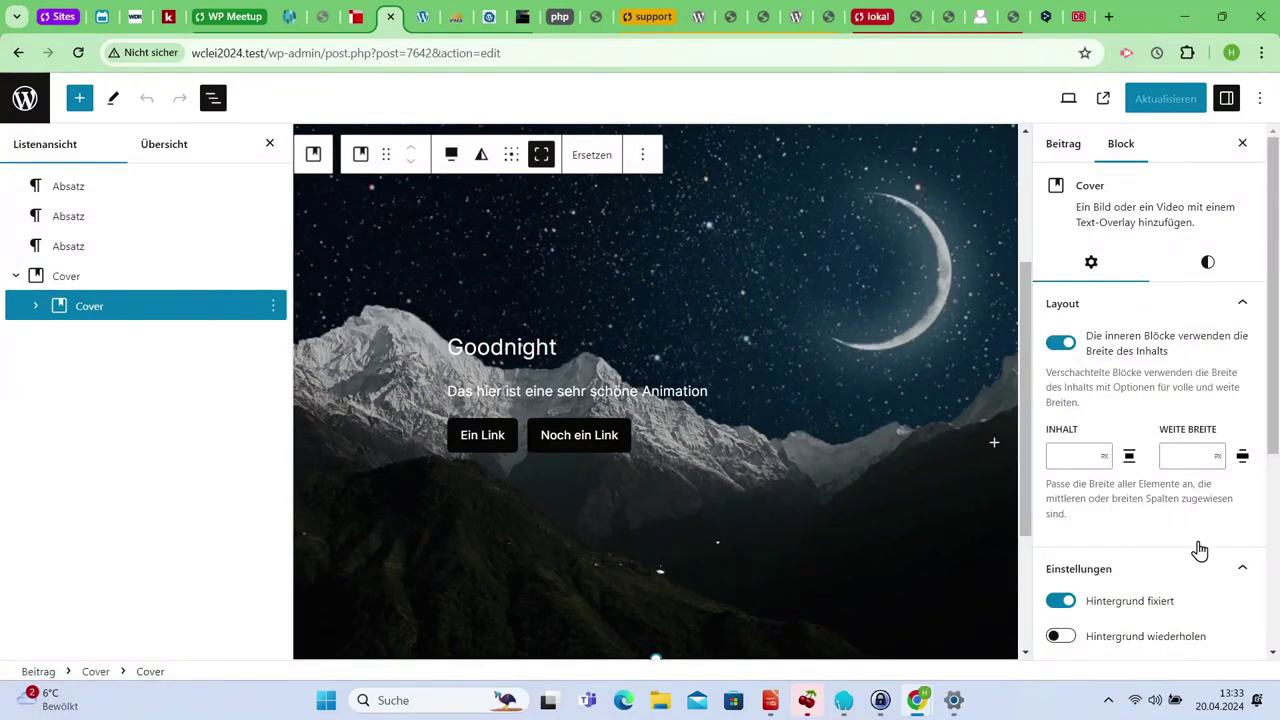
left_click_drag(1274, 397, 1273, 461)
mouse_move(1027, 418)
left_mouse_down()
mouse_move(1037, 523)
mouse_move(1005, 365)
mouse_move(1012, 337)
mouse_move(1025, 440)
mouse_move(1017, 375)
mouse_move(1027, 420)
left_mouse_up()
Switch to the incognito window and scroll the published Cover-Block post to examine how the mountains and moon move
mouse_move(916, 697)
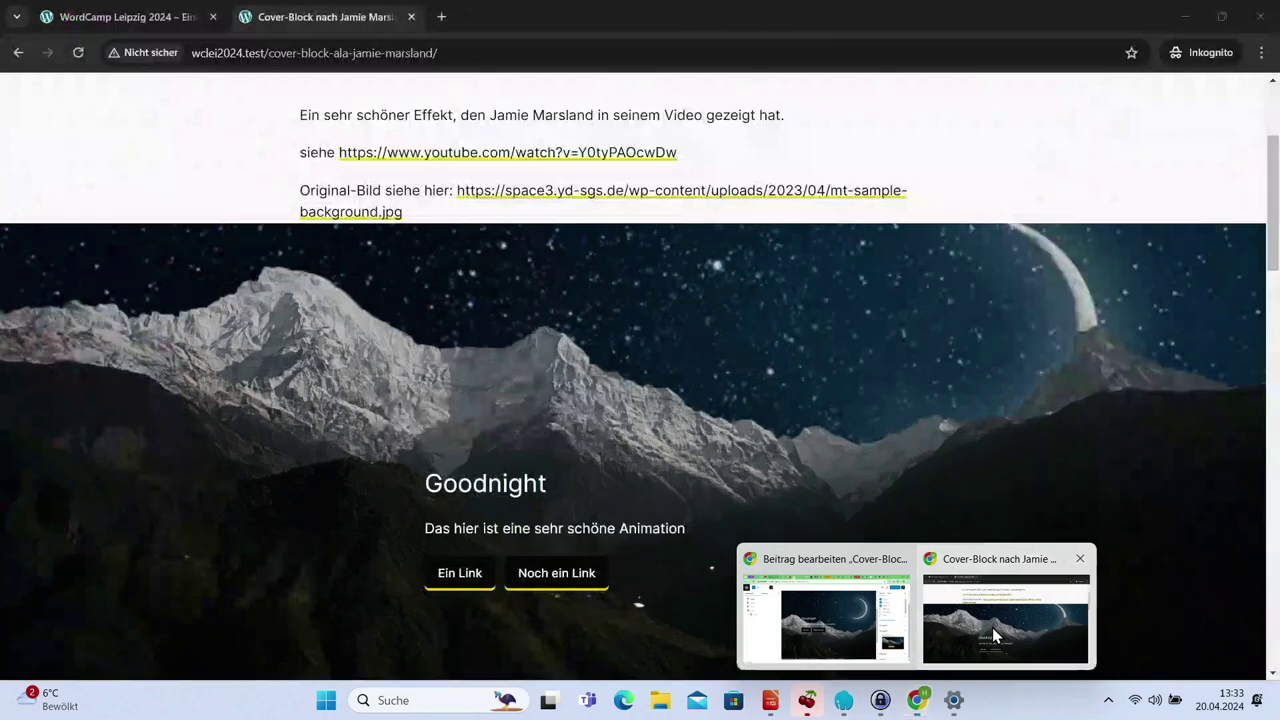
left_click(992, 627)
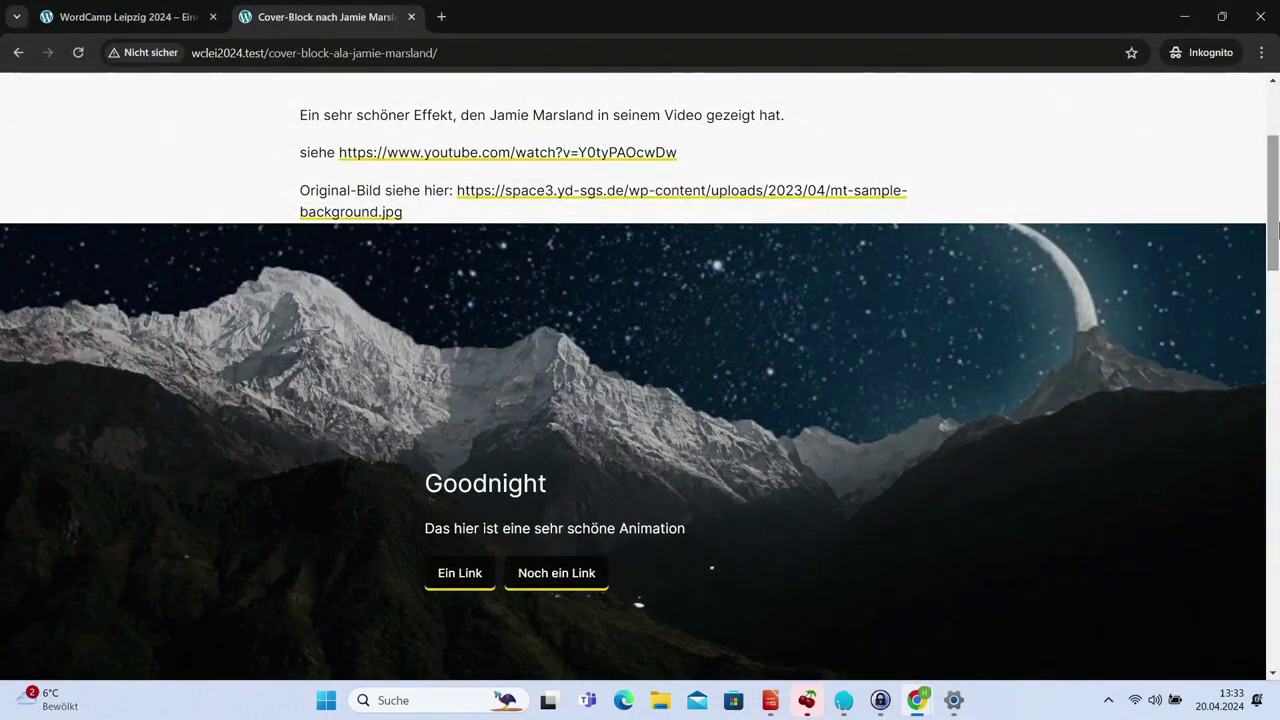
mouse_move(1275, 228)
left_mouse_down()
mouse_move(1276, 318)
mouse_move(1277, 190)
mouse_move(1278, 233)
left_mouse_up()
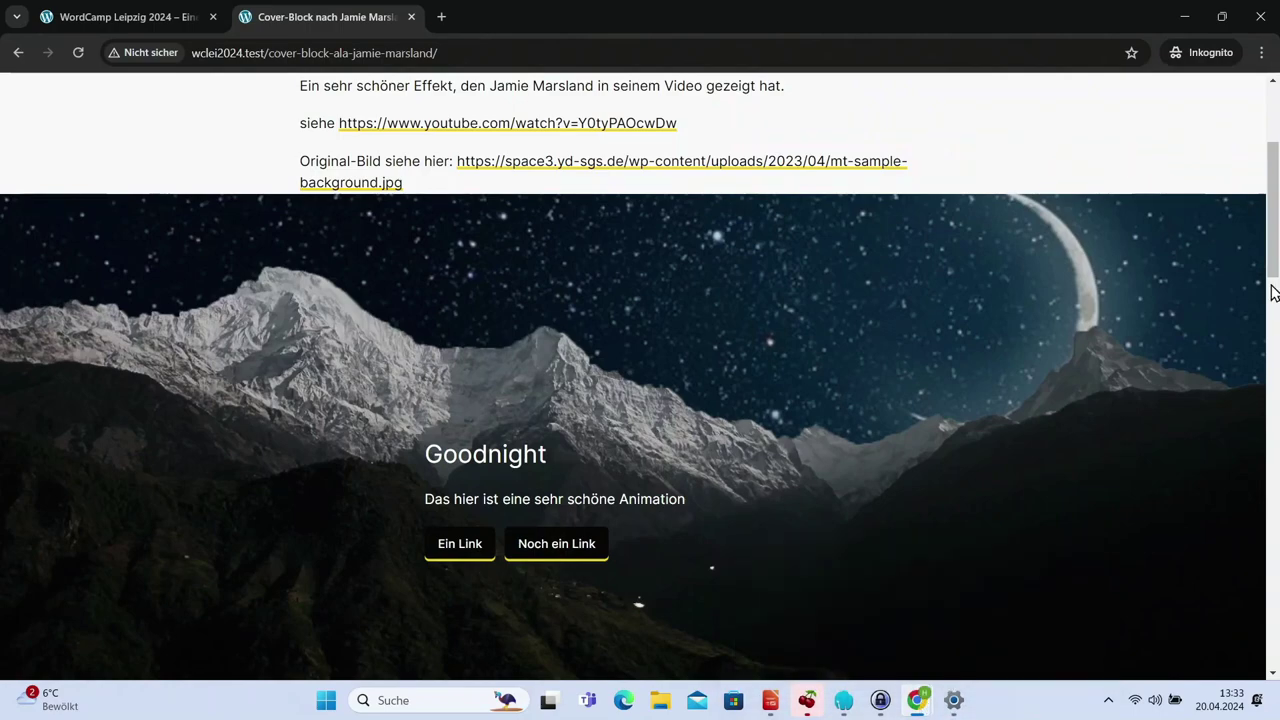
scroll(1272, 229, "up", 3)
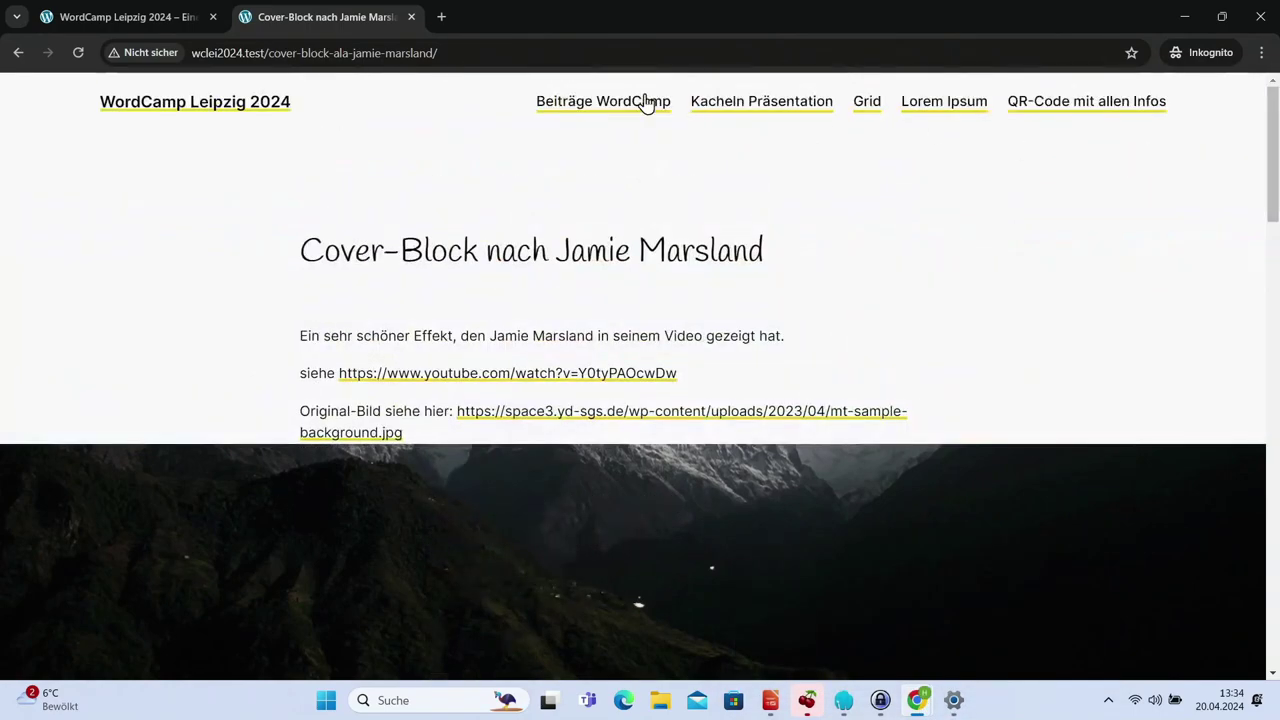
Return to the Beiträge WordCamp overview and look through the post previews
left_click(575, 116)
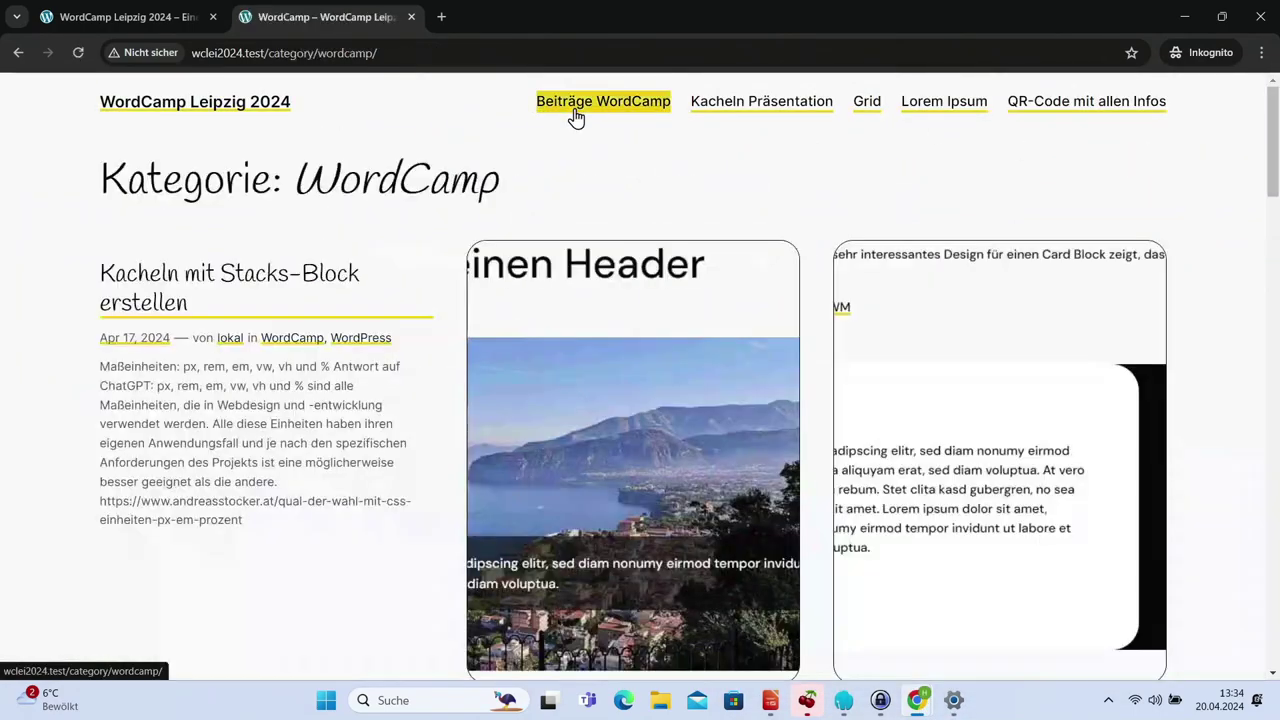
left_click_drag(1274, 125, 1267, 263)
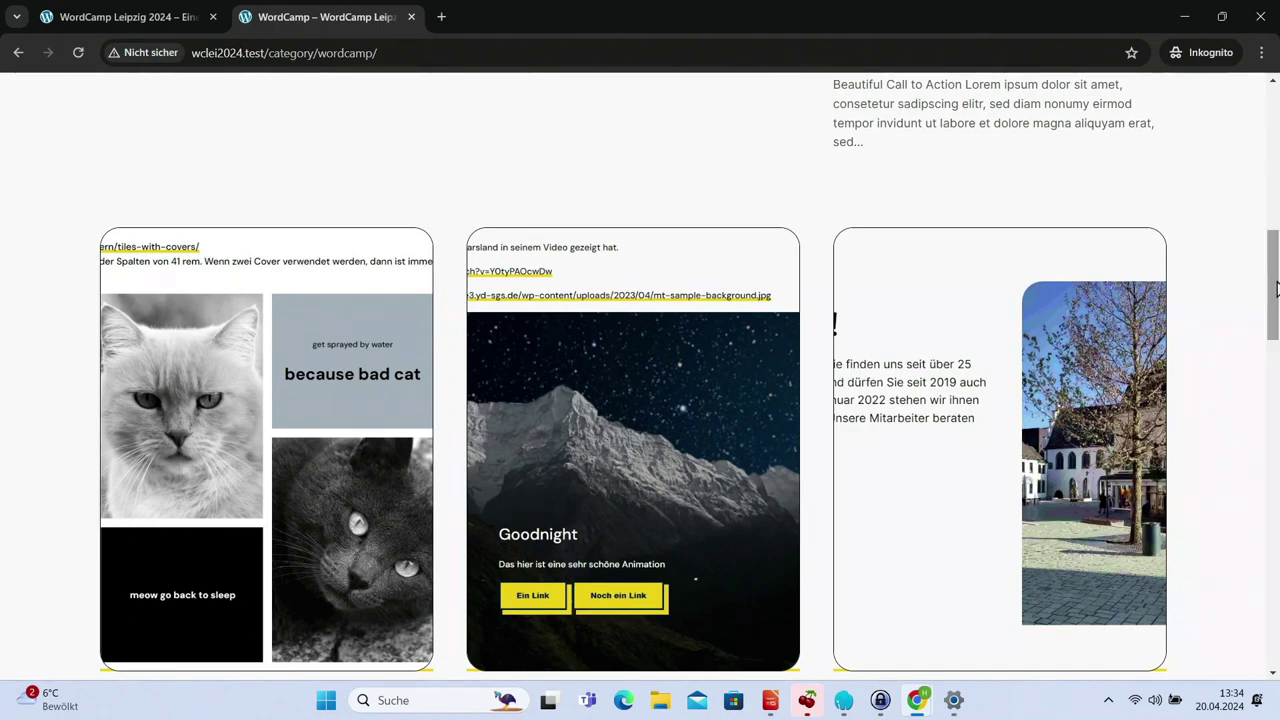
left_click_drag(1275, 288, 1272, 135)
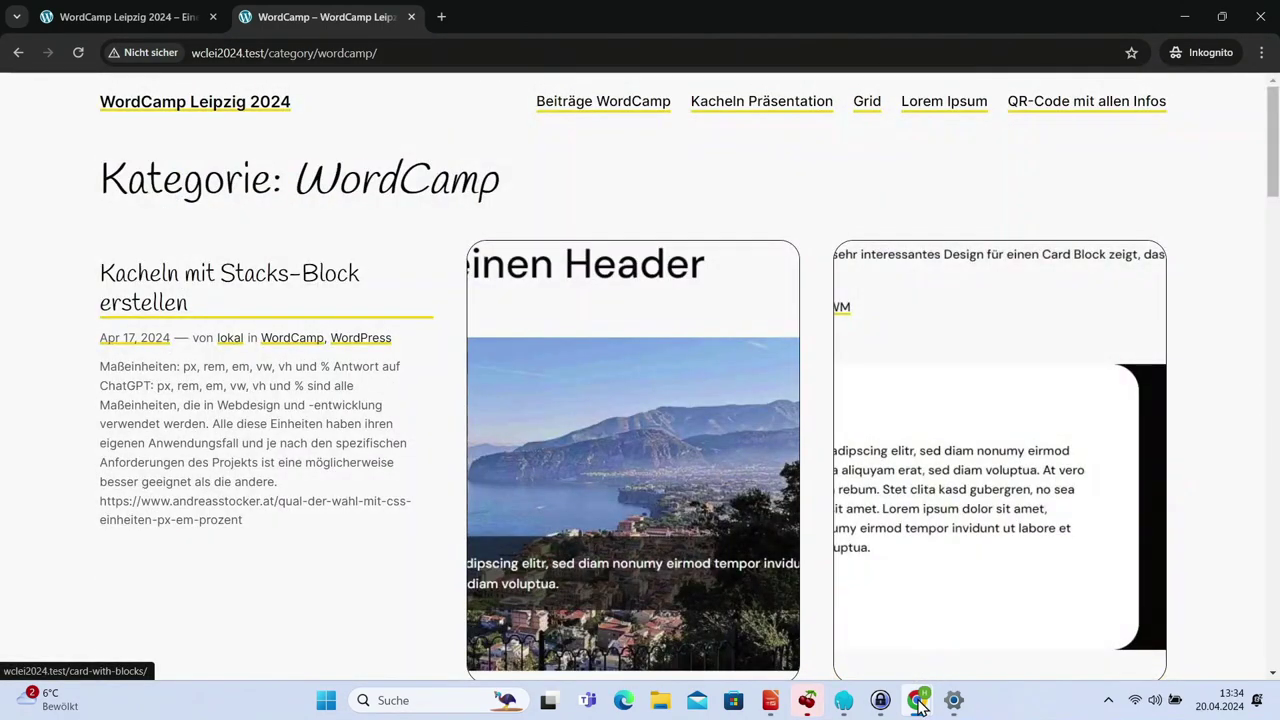
Switch to the admin window, leave the post editor and activate the GenerateBlocks plugin among the installed plugins
mouse_move(917, 702)
left_click(818, 630)
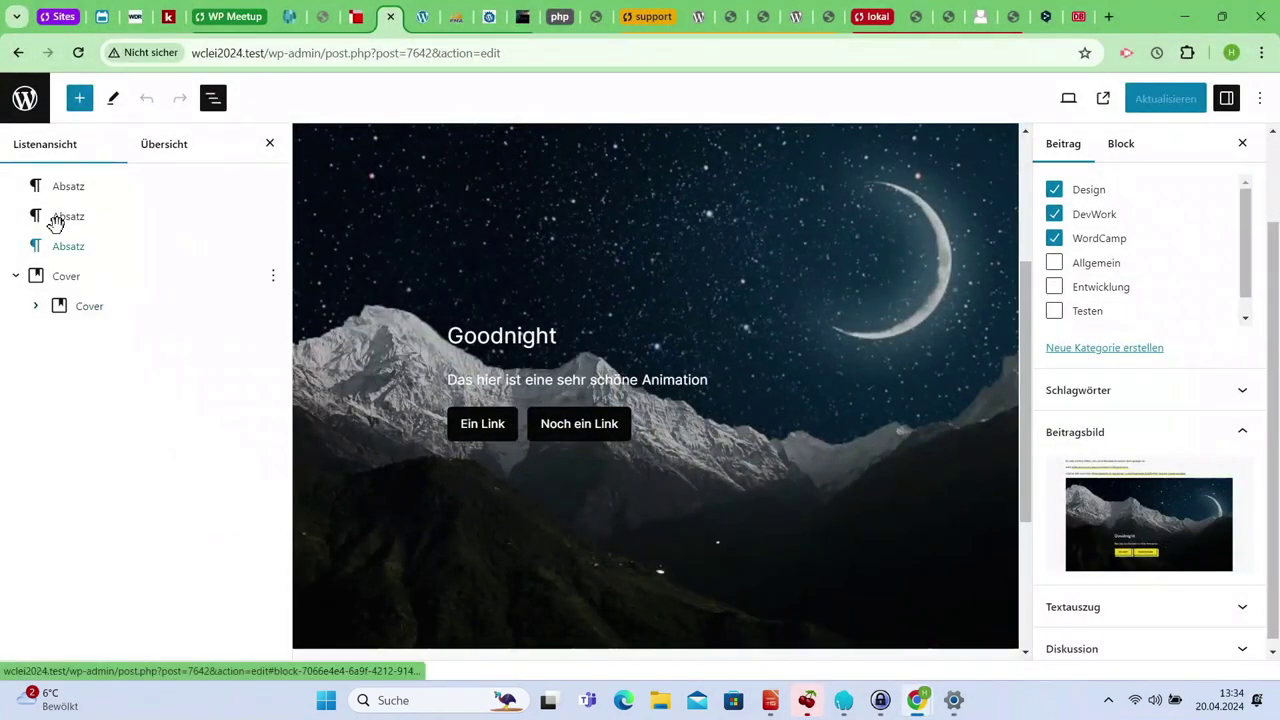
left_click(12, 106)
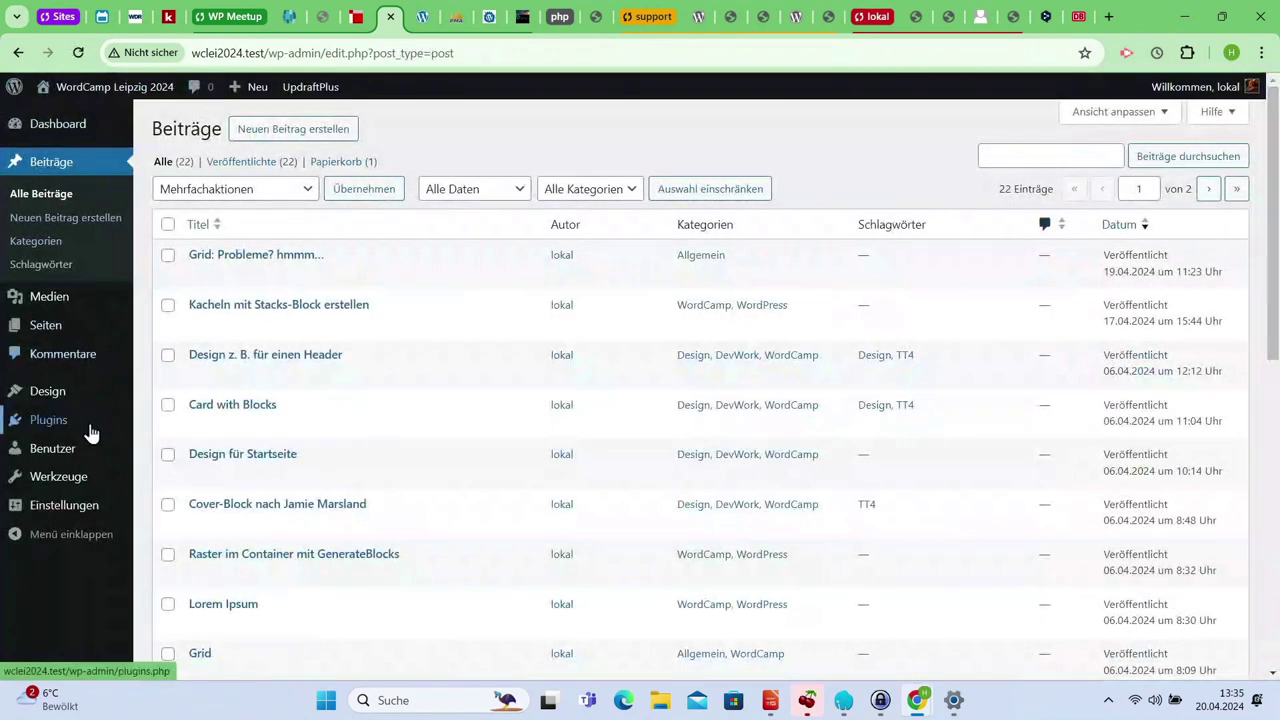
mouse_move(90, 433)
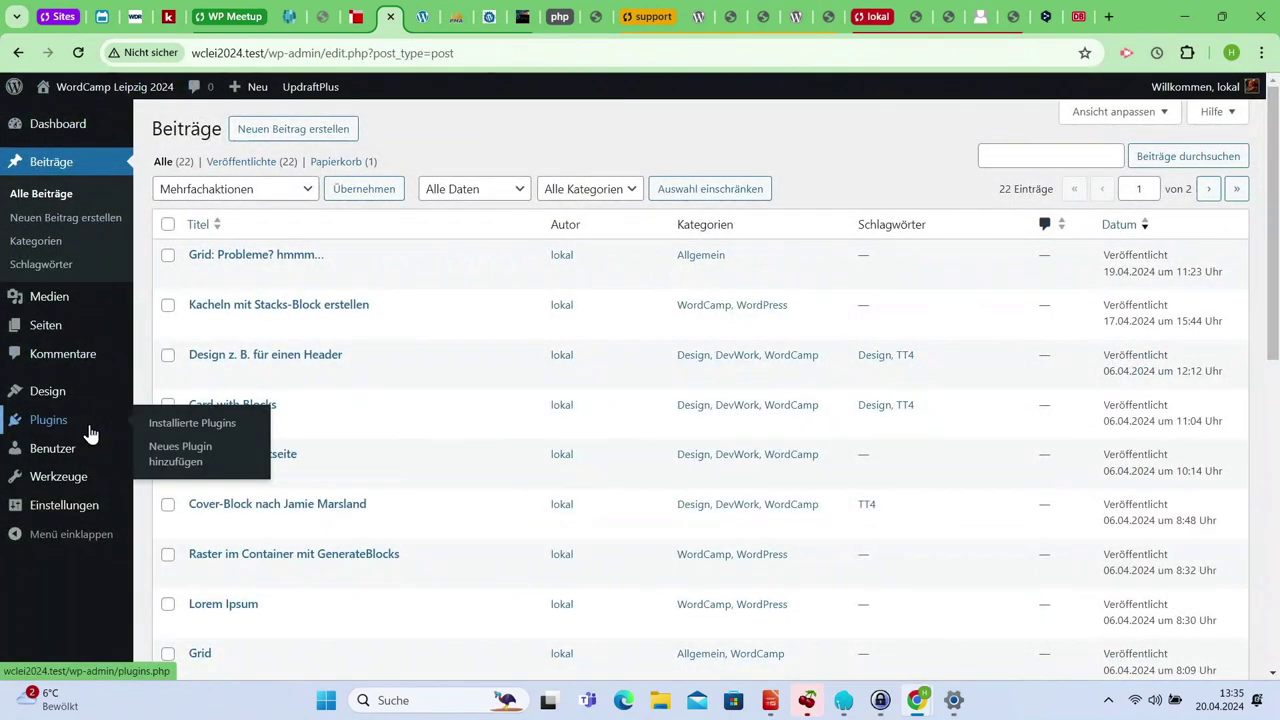
left_click(193, 428)
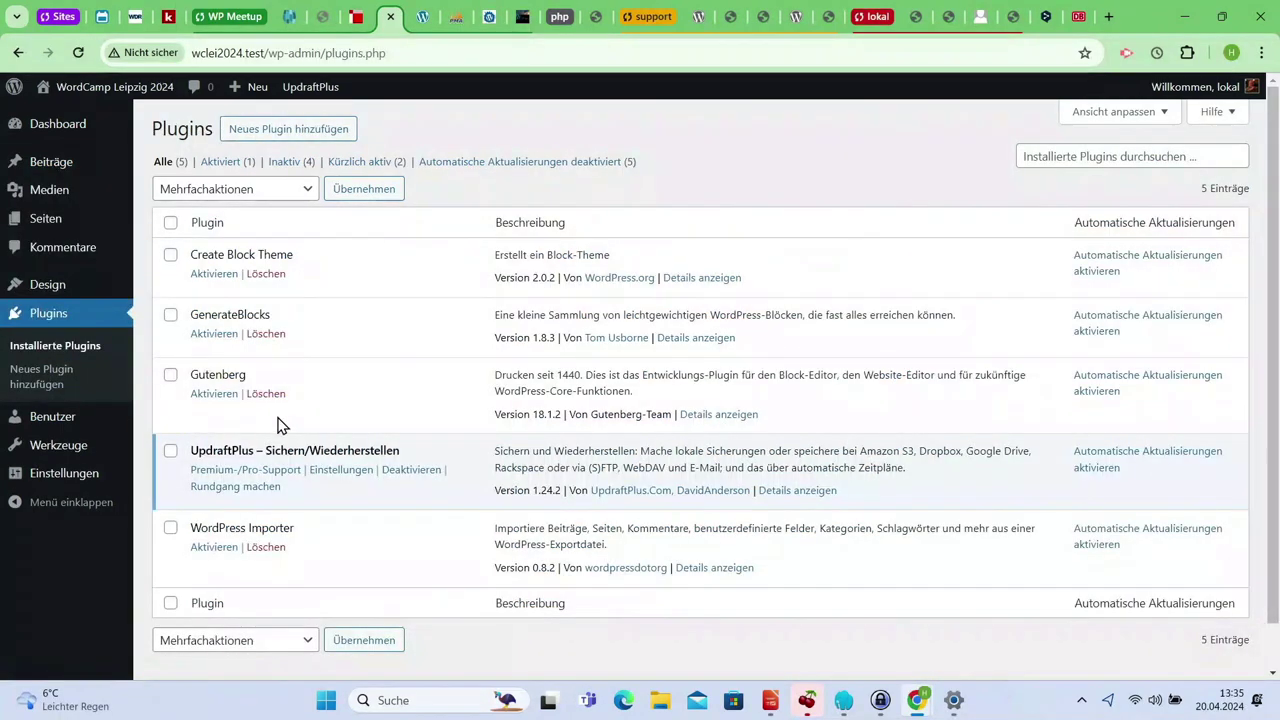
left_click(205, 338)
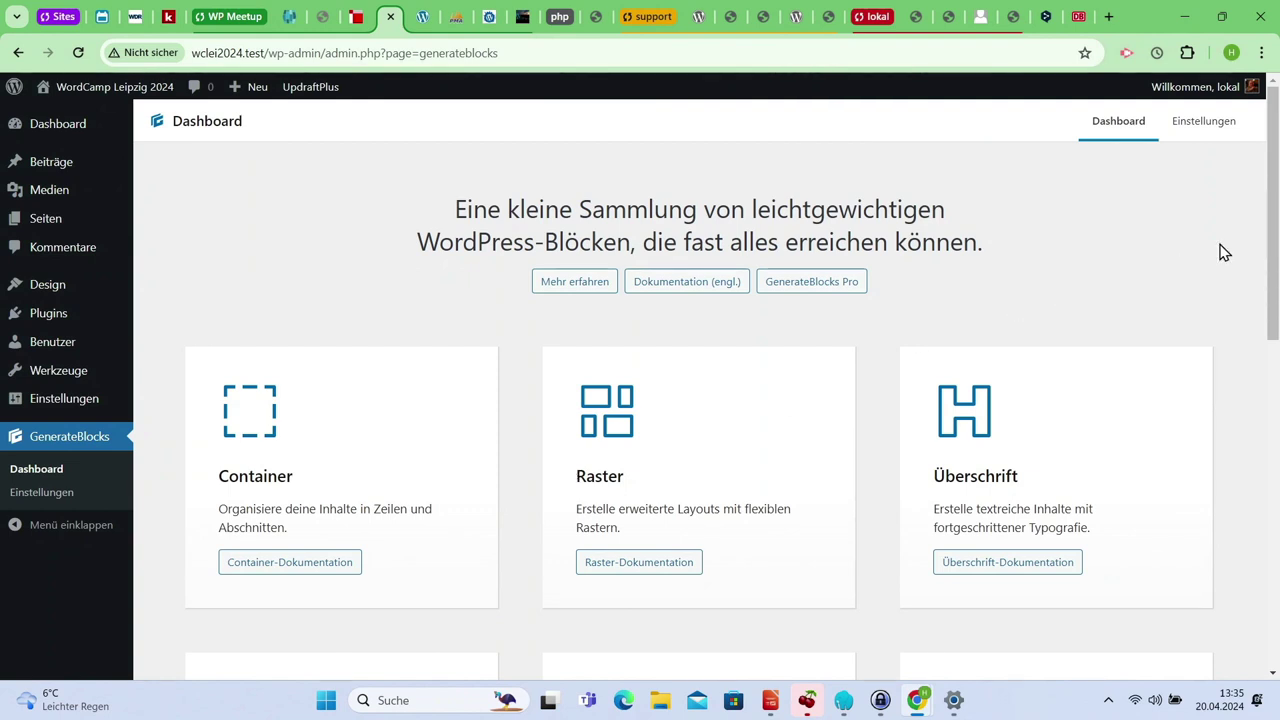
Examine the blocks offered on the GenerateBlocks dashboard and return to the installed plugins list
left_click_drag(1275, 214, 1278, 318)
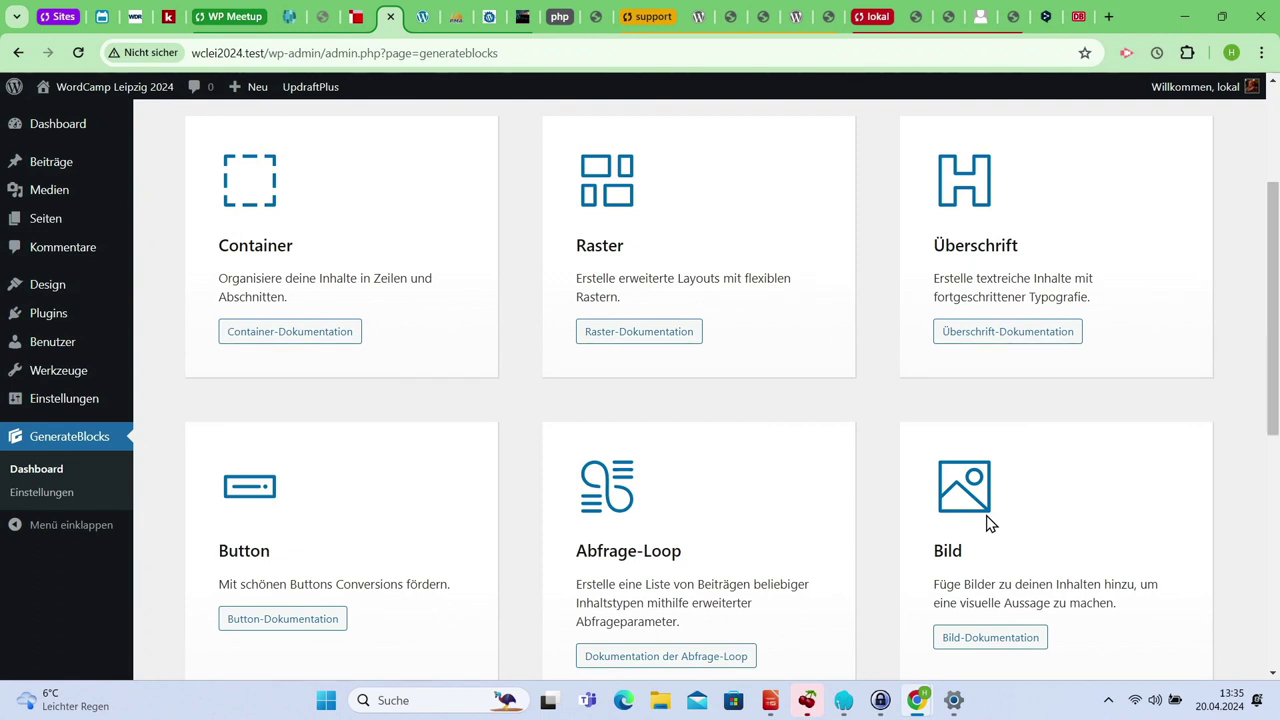
mouse_move(92, 295)
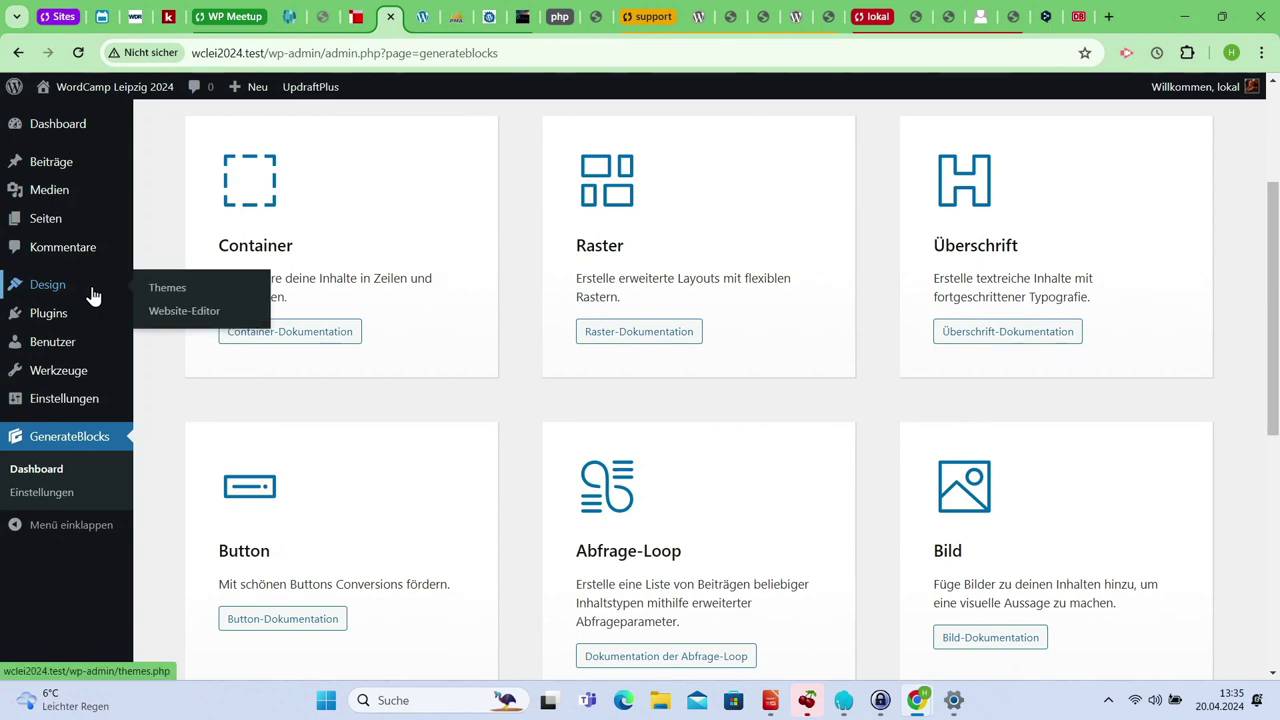
mouse_move(57, 323)
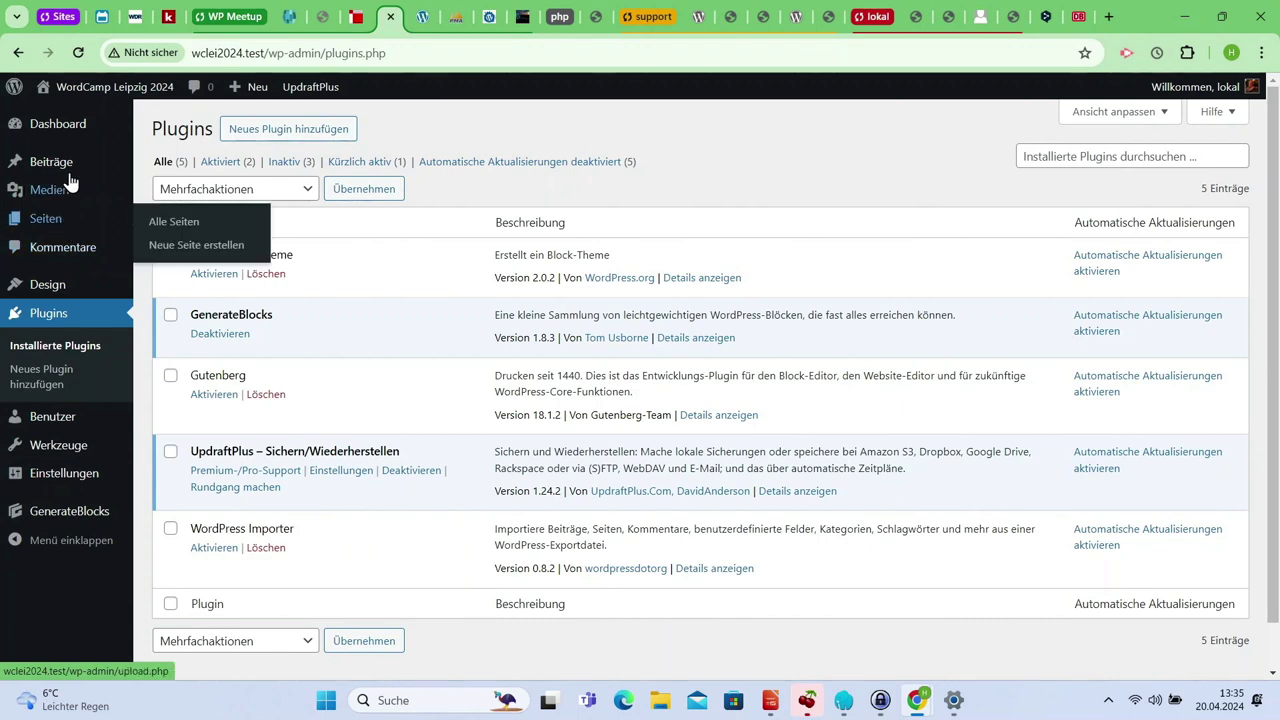
Open the post "Raster im Container mit GenerateBlocks" for editing from the list of all posts
mouse_move(57, 163)
left_click(186, 165)
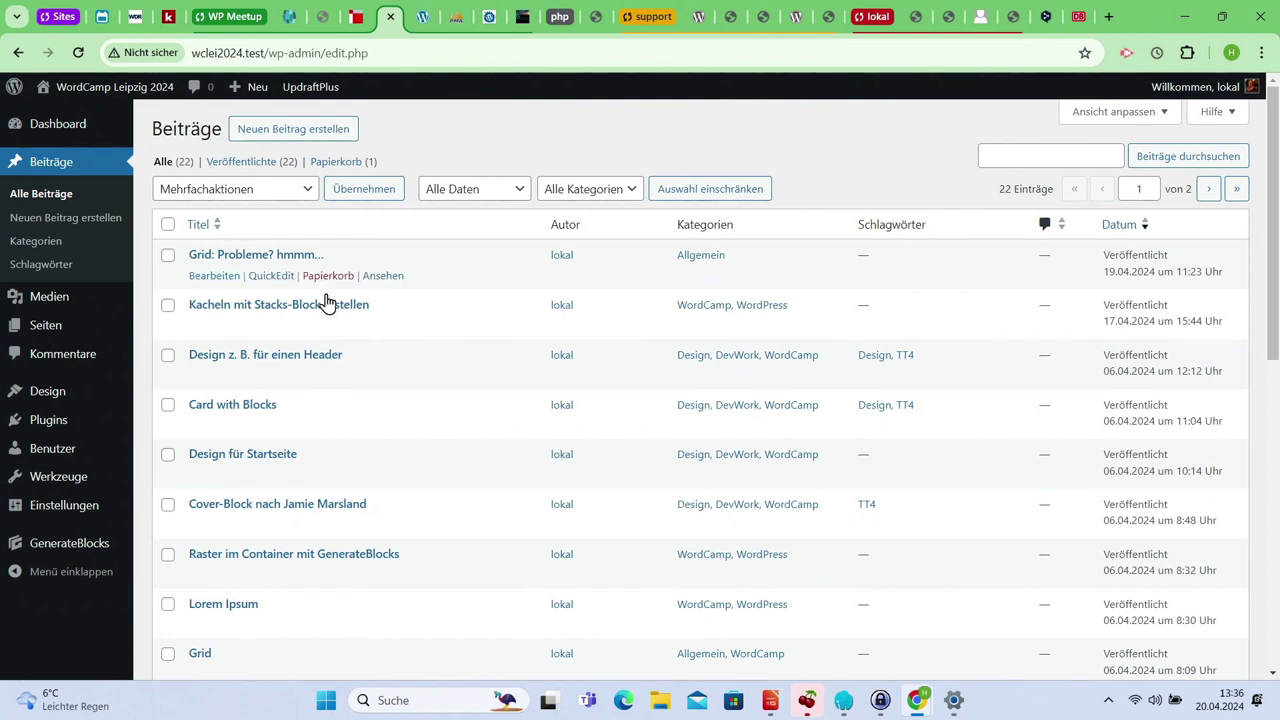
mouse_move(353, 332)
mouse_move(260, 582)
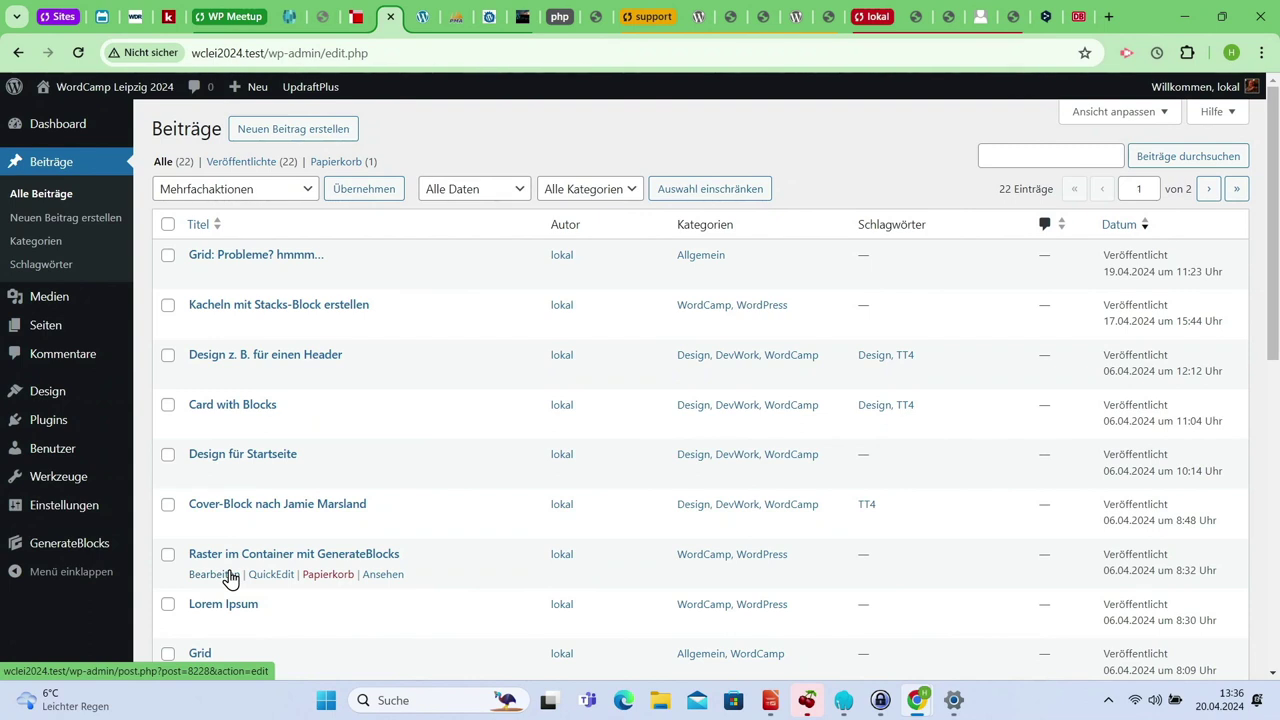
left_click(229, 578)
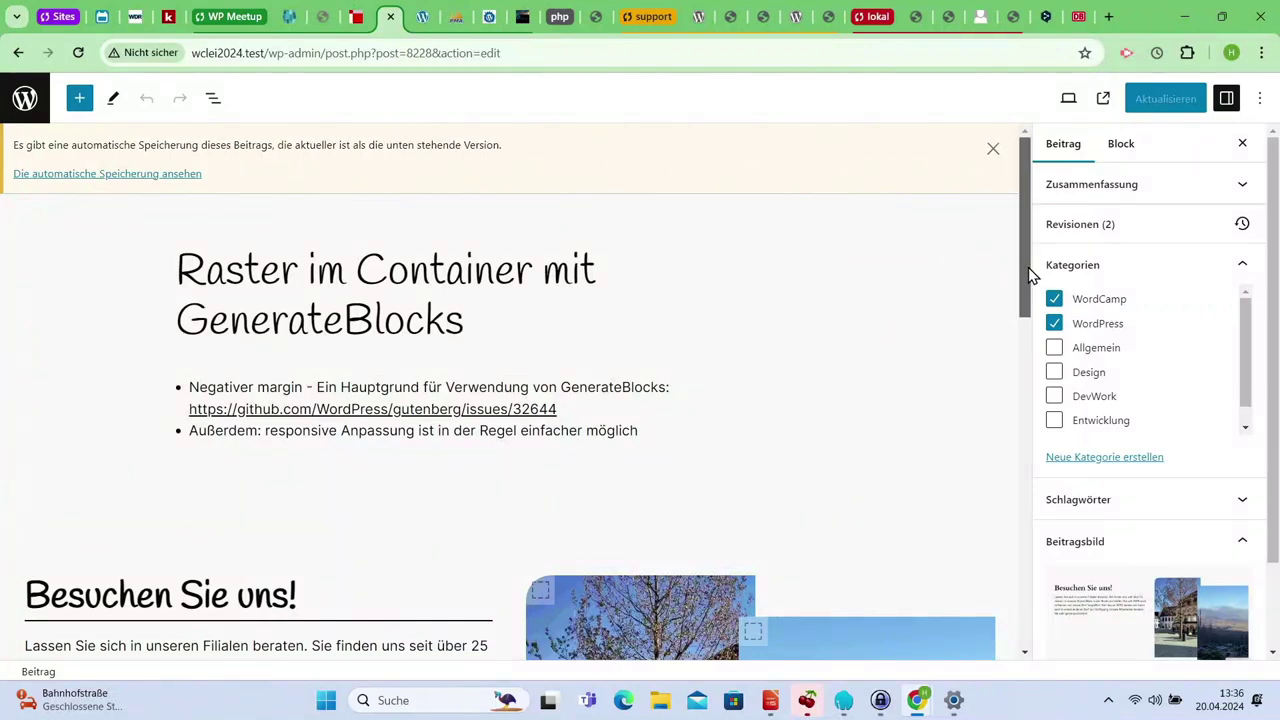
mouse_move(1028, 267)
left_mouse_down()
mouse_move(1040, 305)
mouse_move(1020, 251)
left_mouse_up()
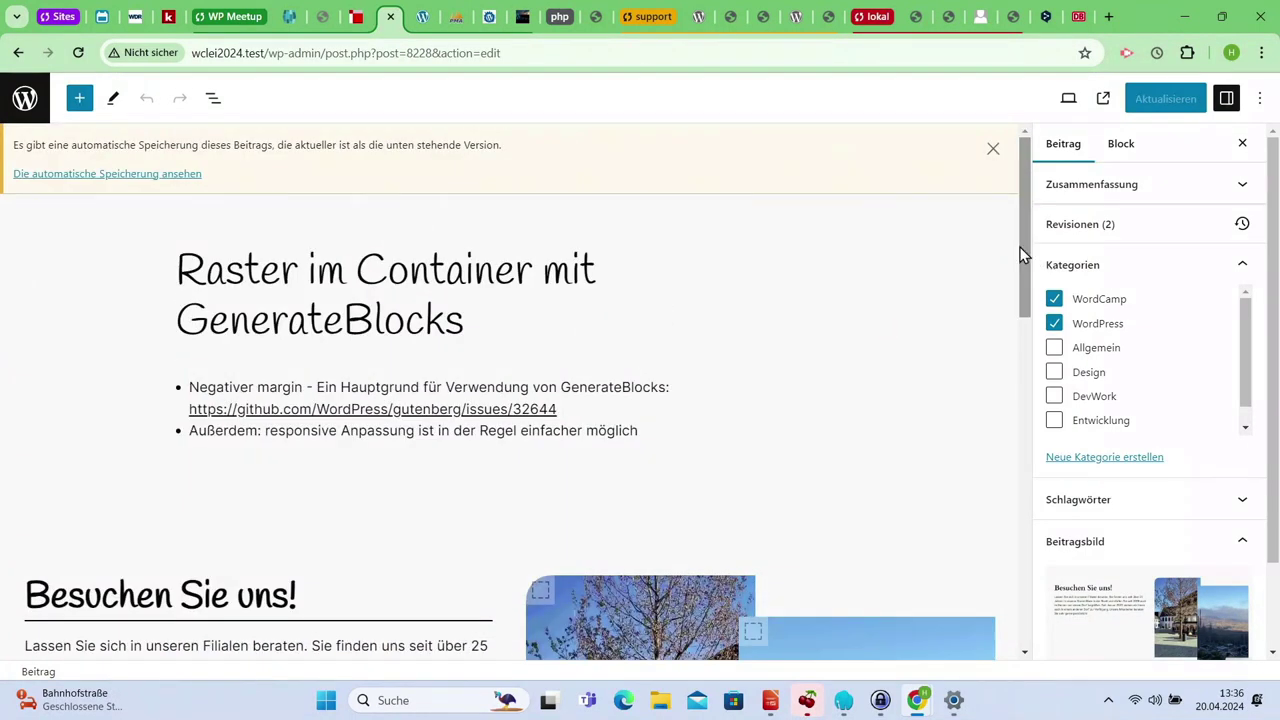
Dismiss the autosave notice and examine the forest image container's block settings in the tablet view
left_click(994, 152)
left_click_drag(1024, 216, 1011, 324)
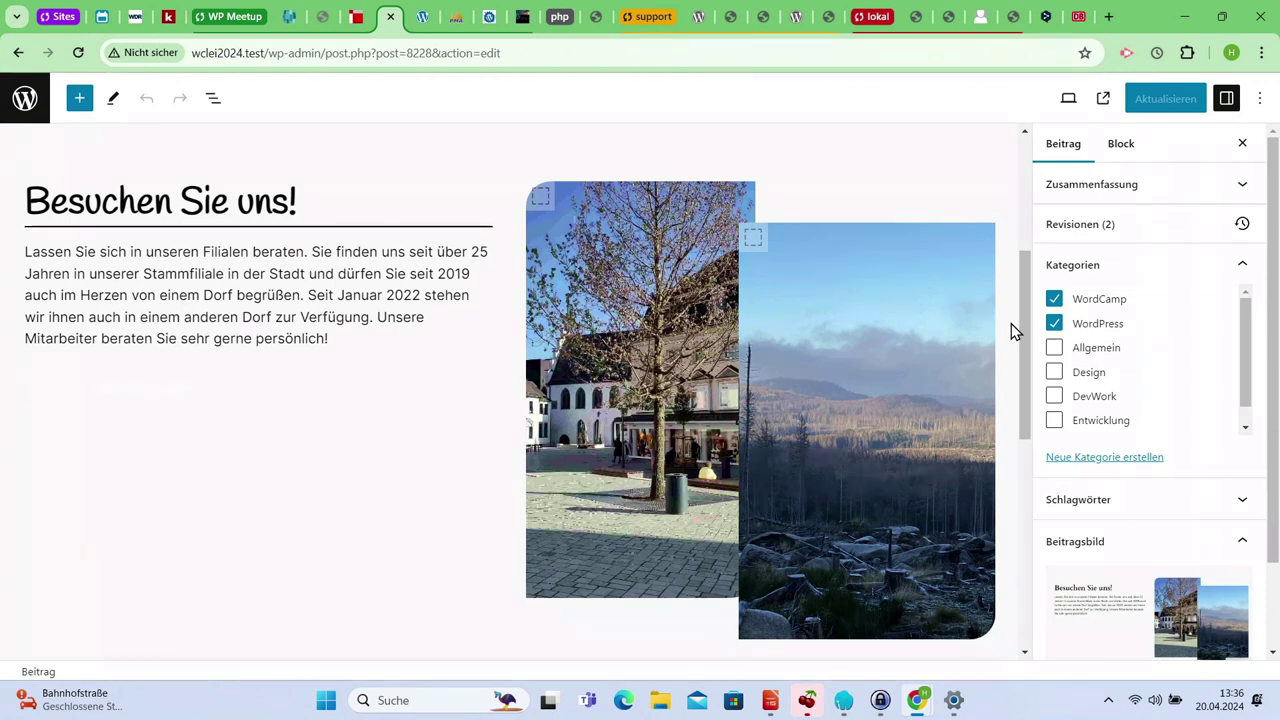
left_click(757, 354)
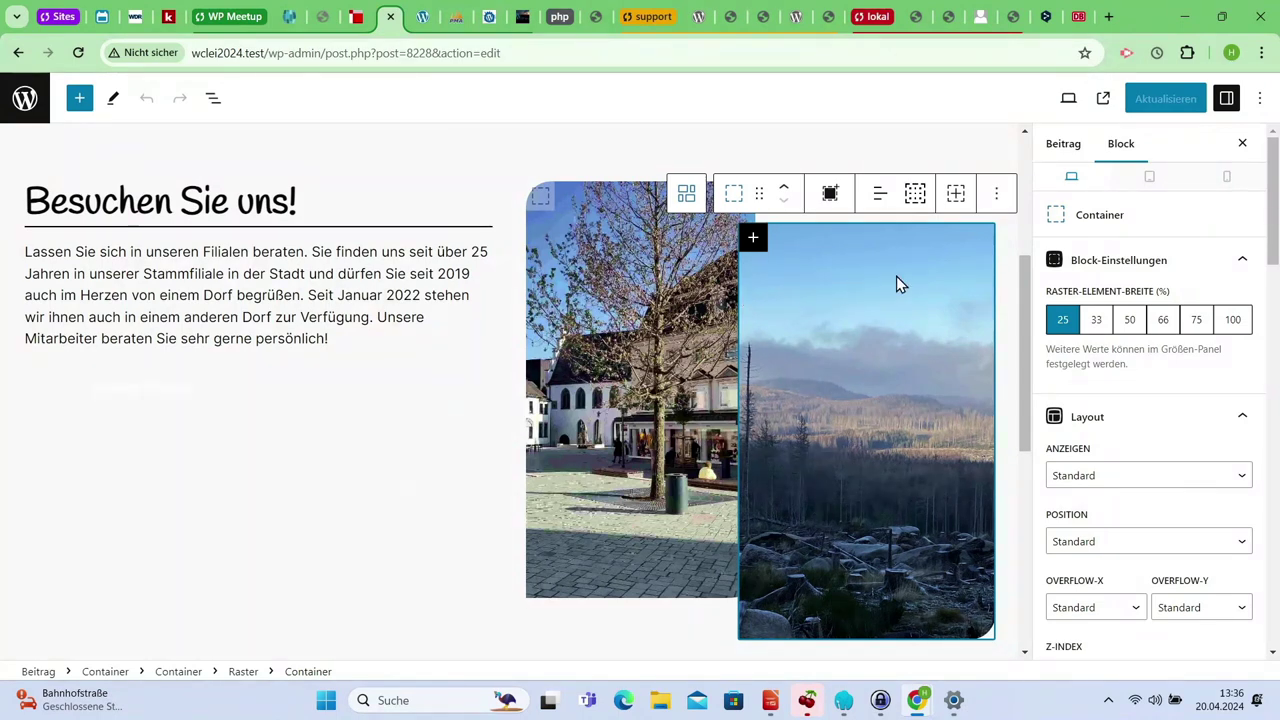
left_click(1150, 181)
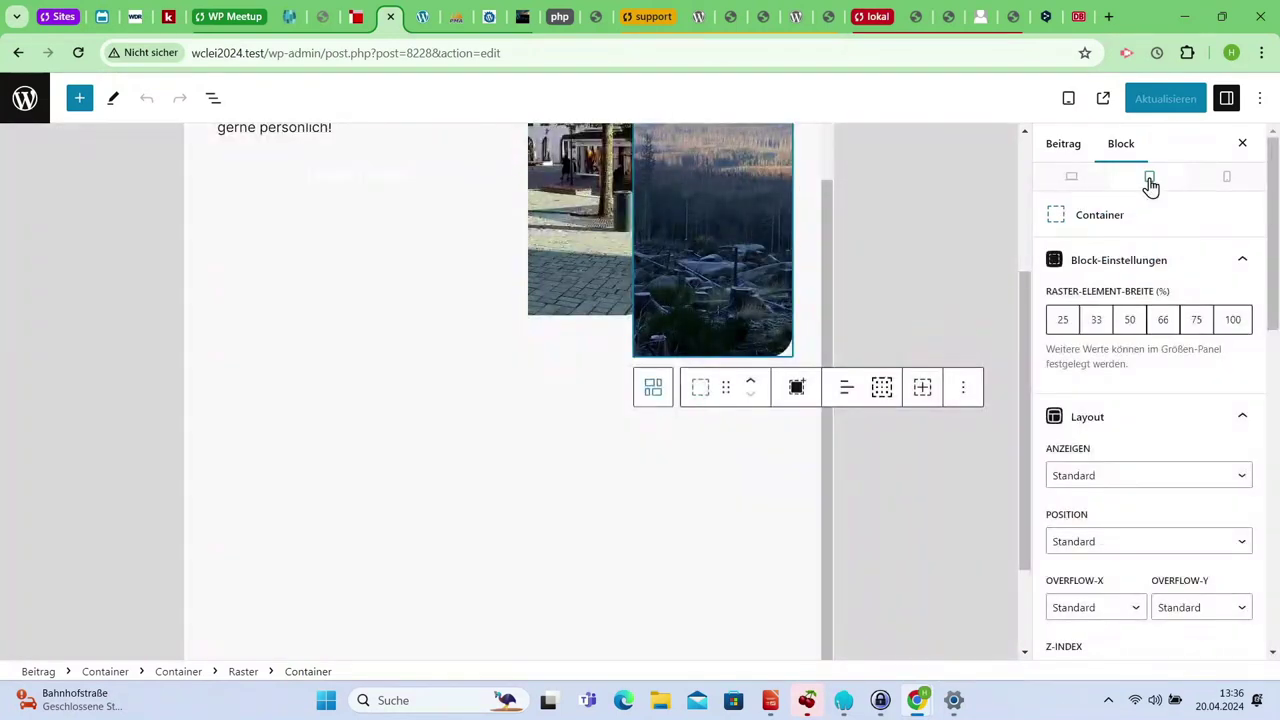
left_click_drag(823, 309, 825, 241)
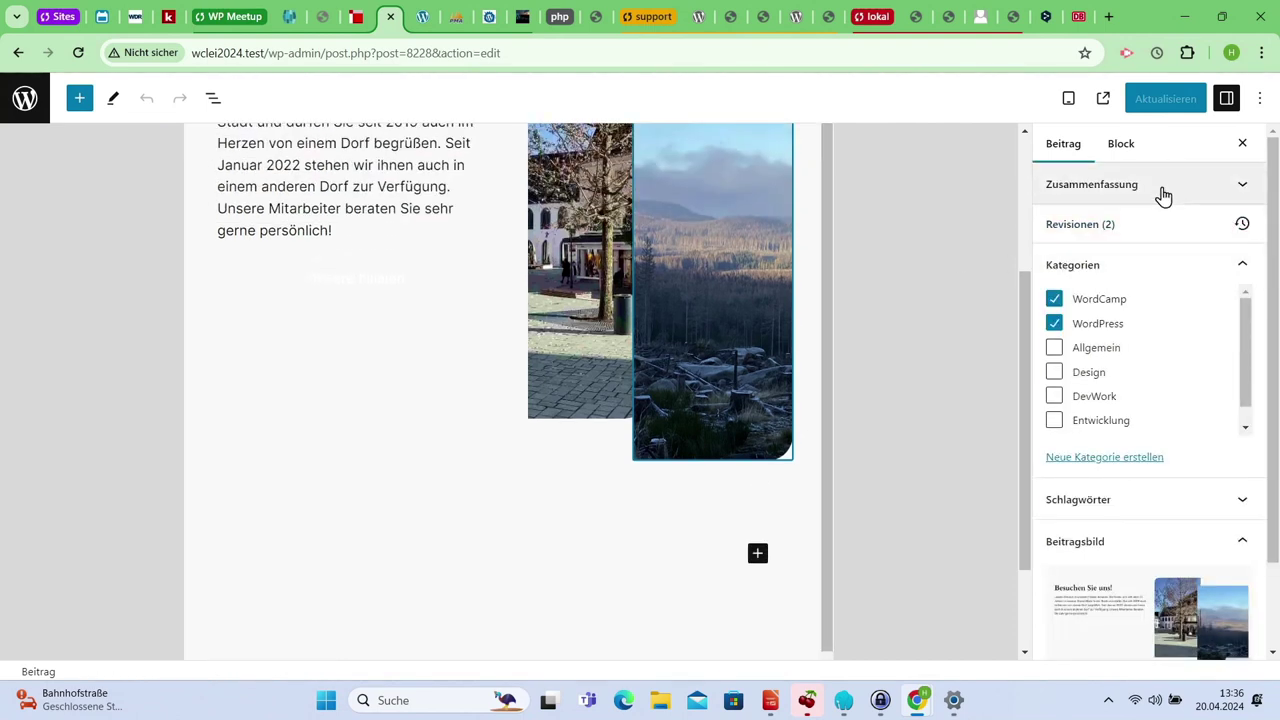
left_click(1120, 148)
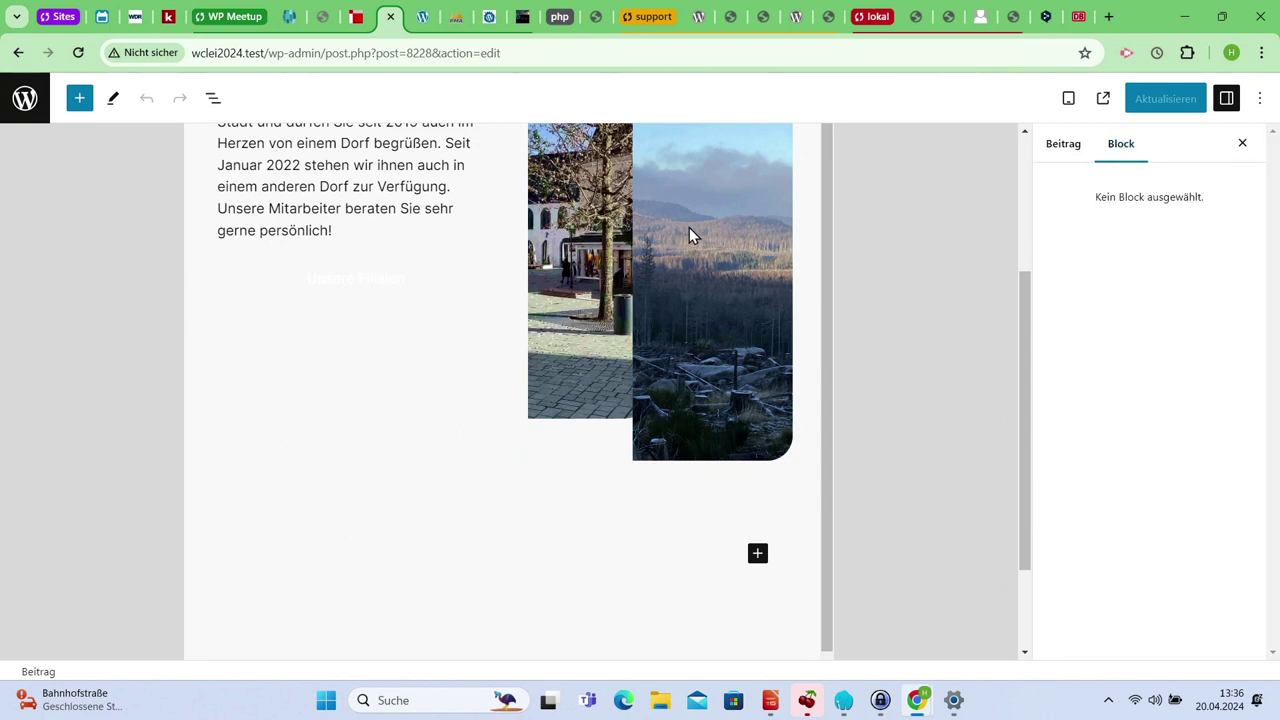
left_click(357, 184)
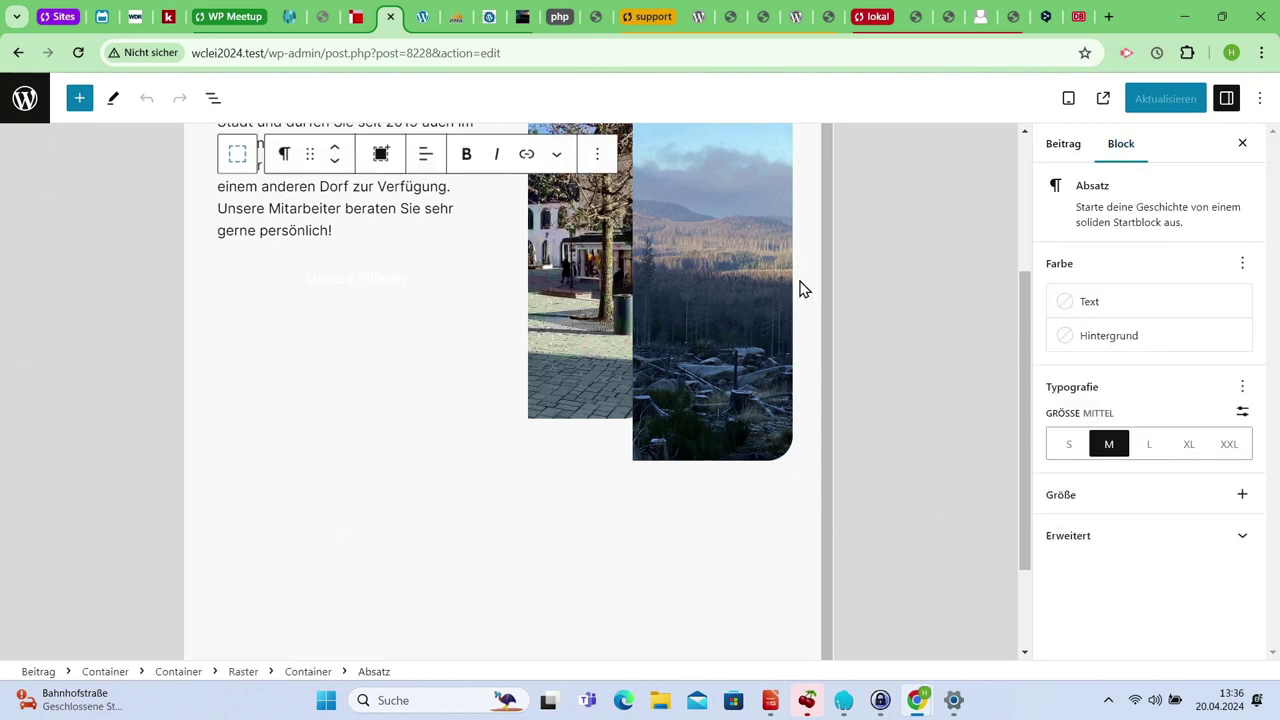
left_click(662, 247)
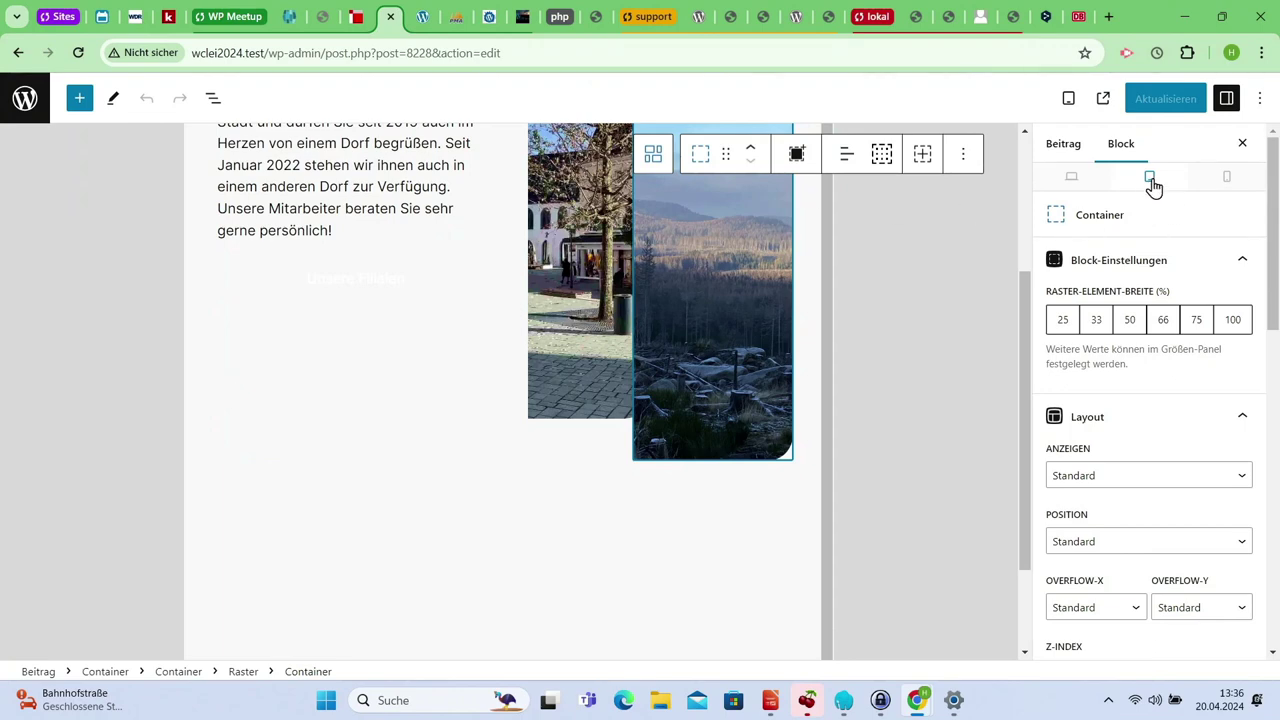
Set the grid item width of both image containers to 100 % for mobile and check the layout in the phone preview
left_click(1226, 183)
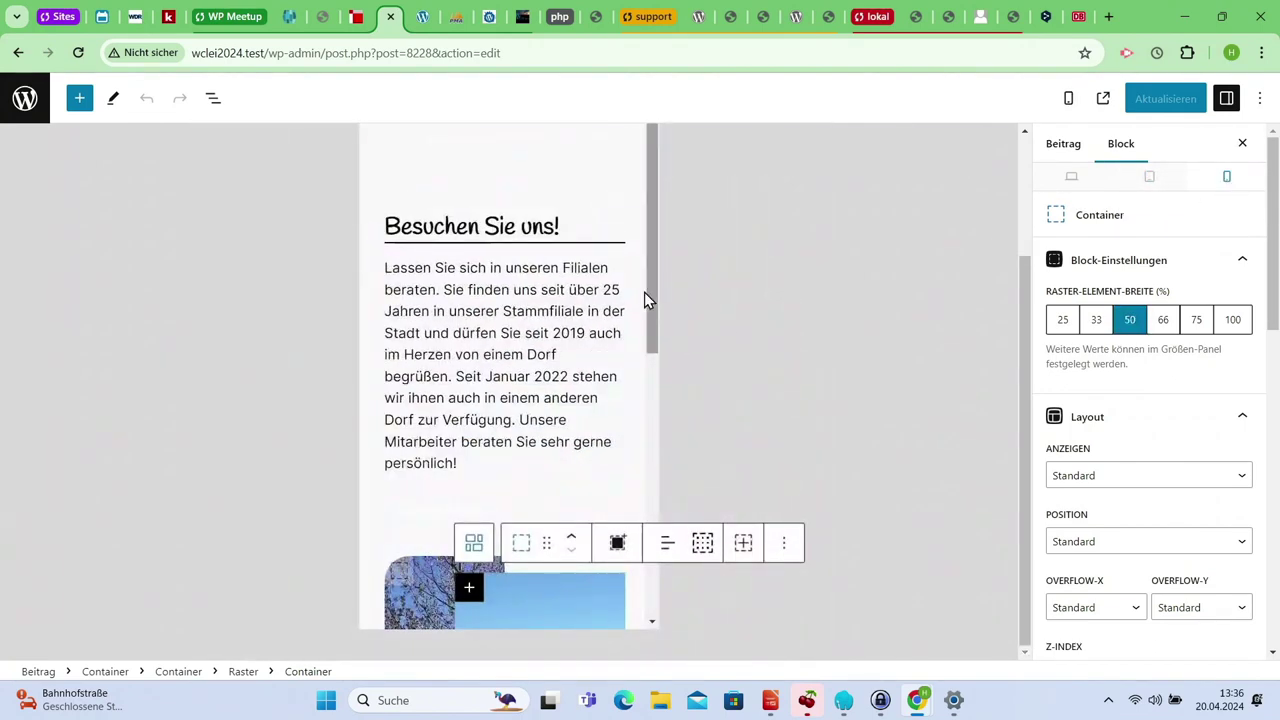
left_click_drag(649, 296, 659, 437)
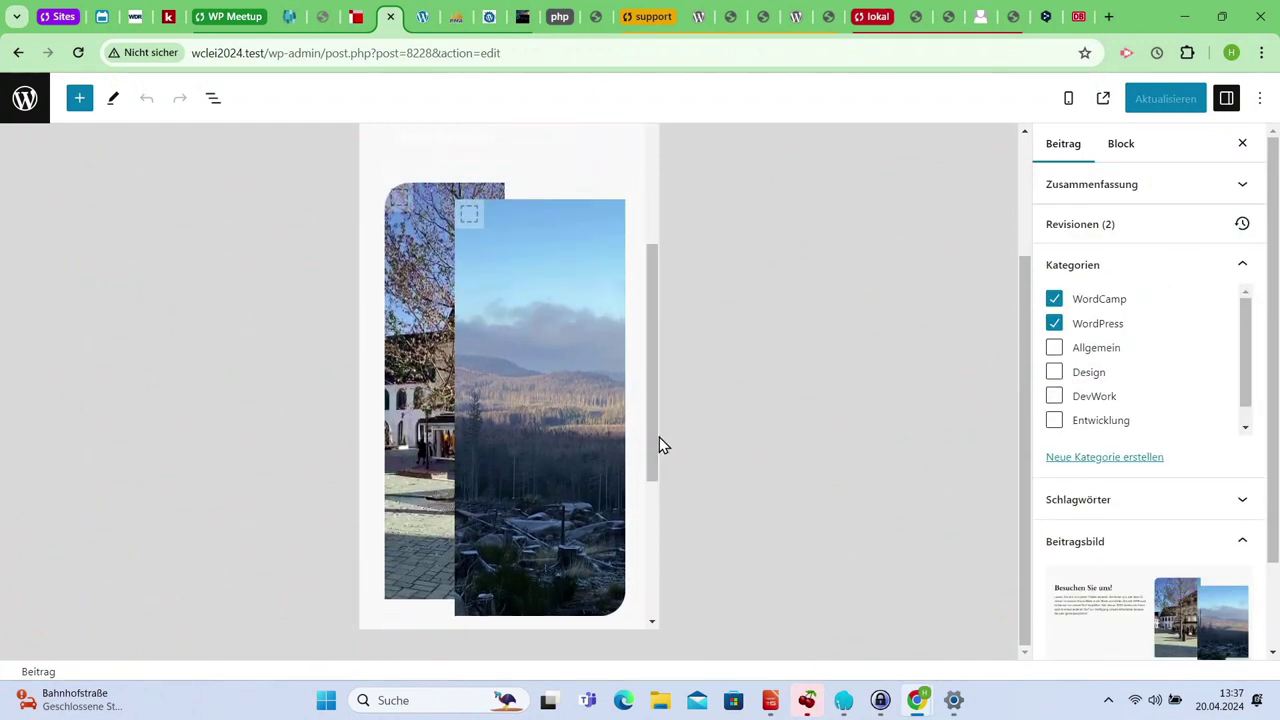
left_click(1121, 144)
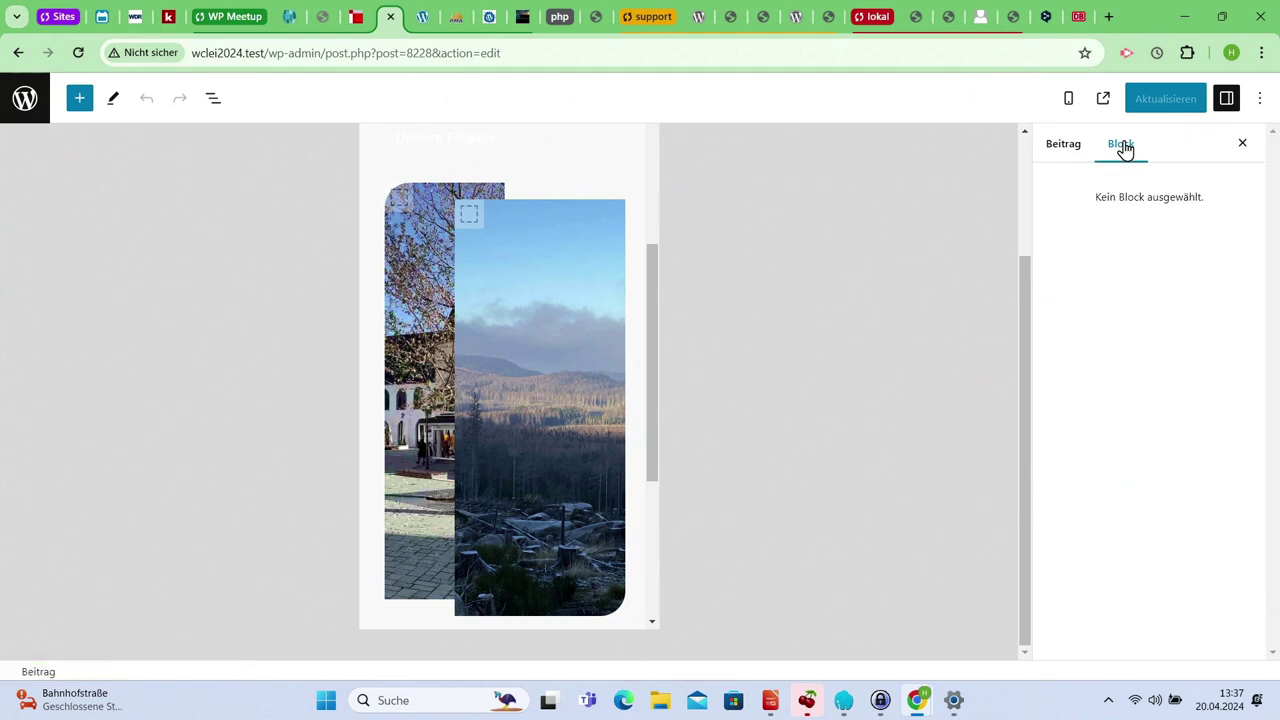
left_click(546, 362)
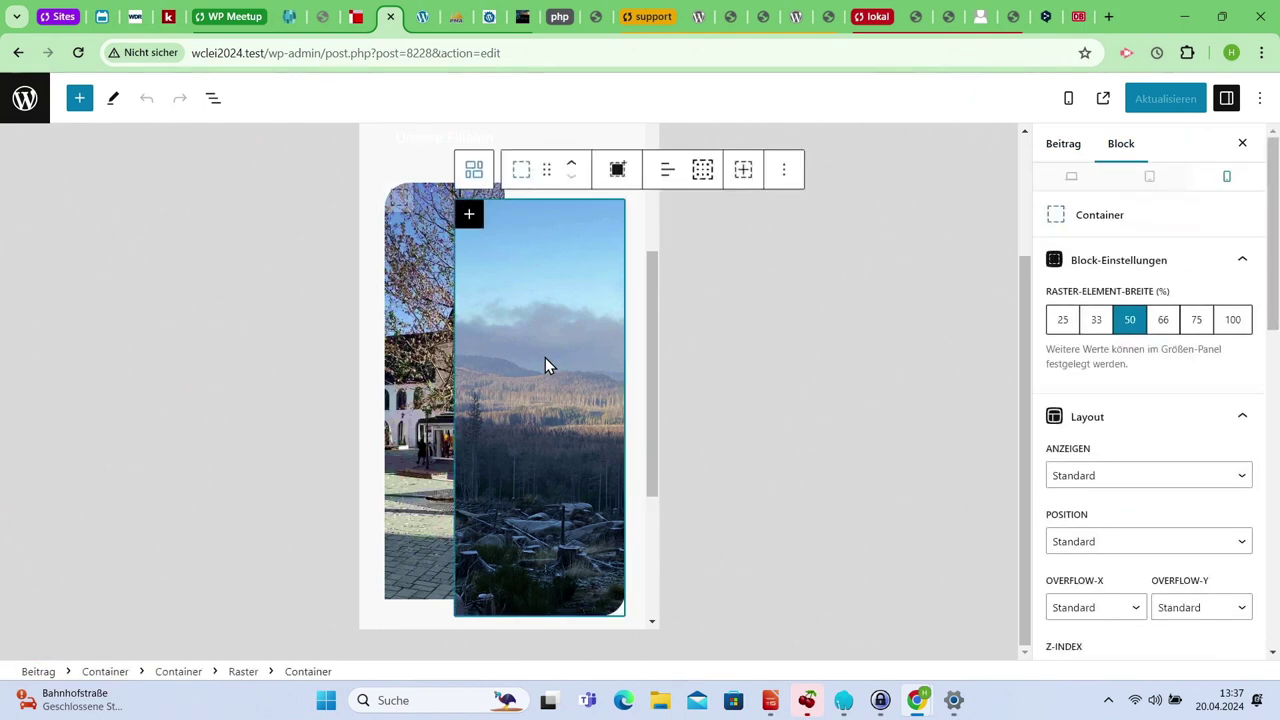
left_click(1235, 320)
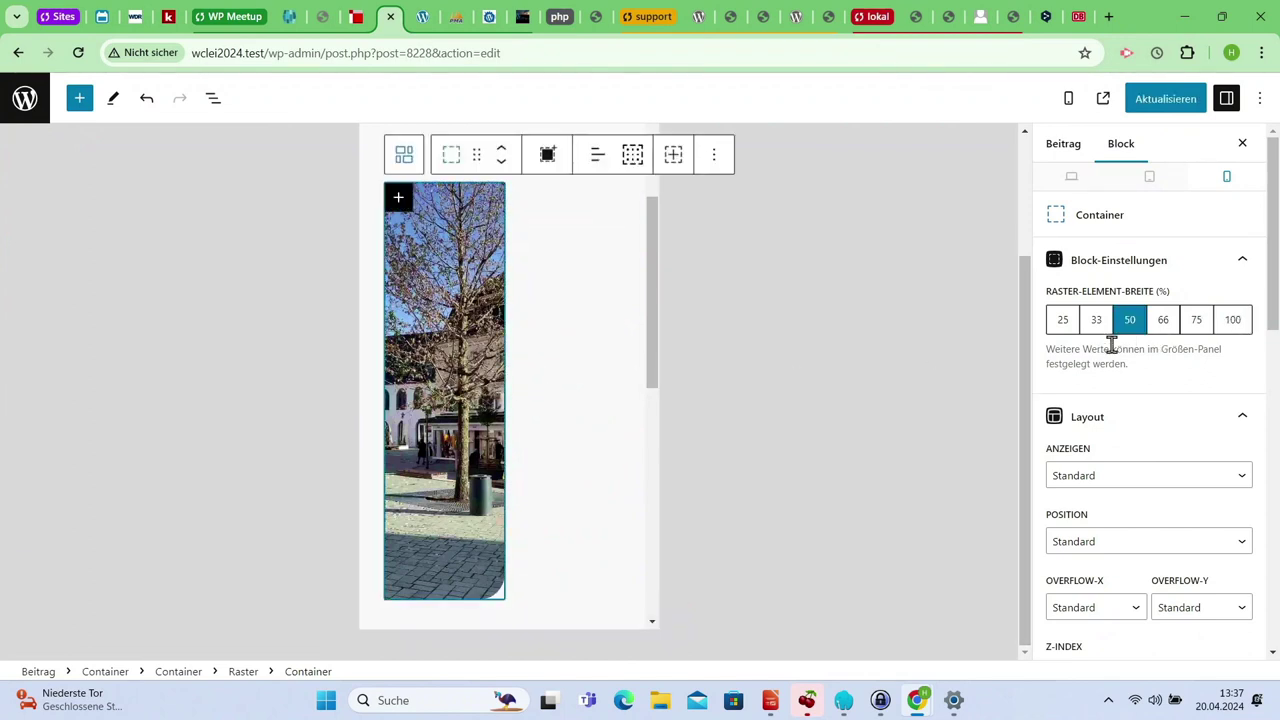
left_click(1236, 328)
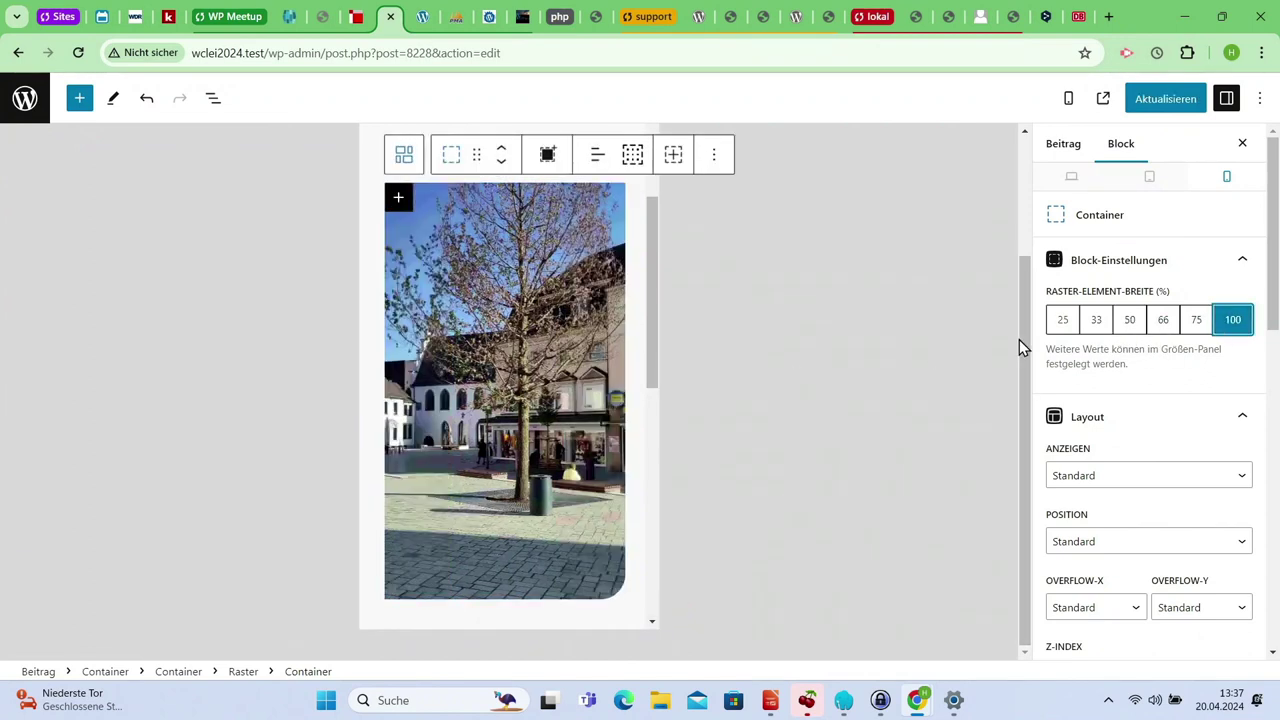
left_click_drag(1021, 396, 1045, 453)
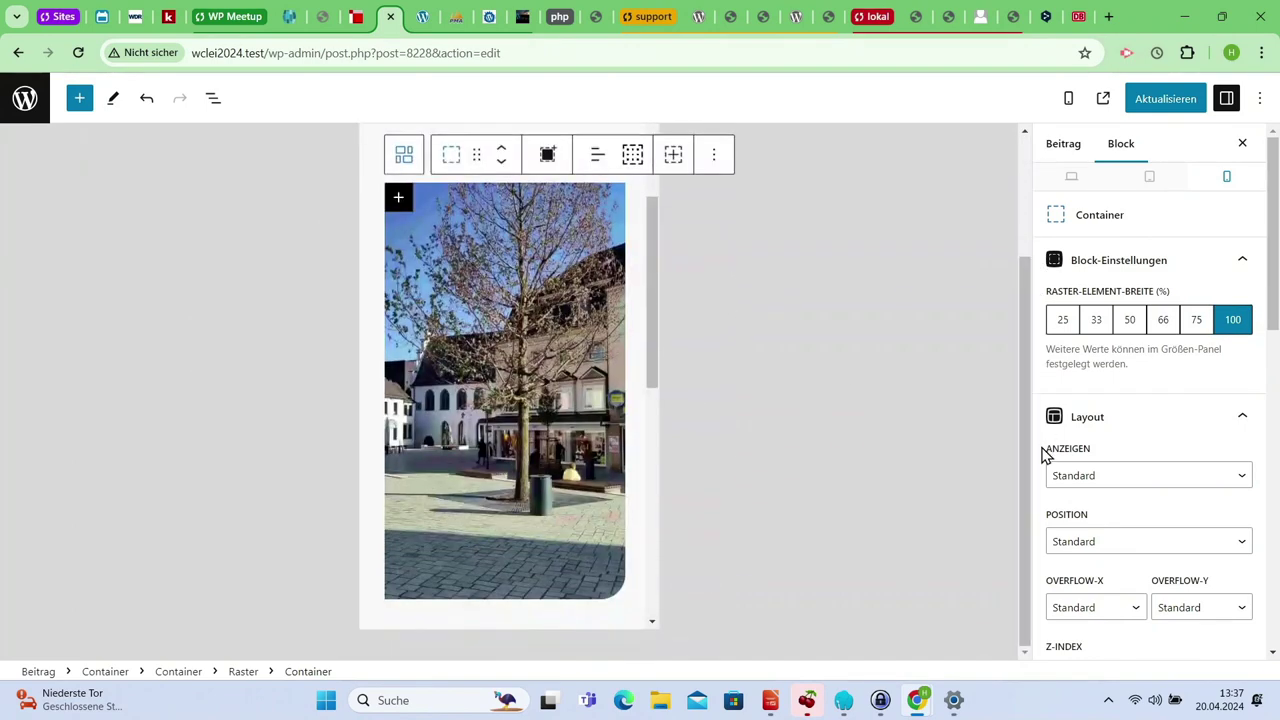
left_click_drag(650, 377, 658, 470)
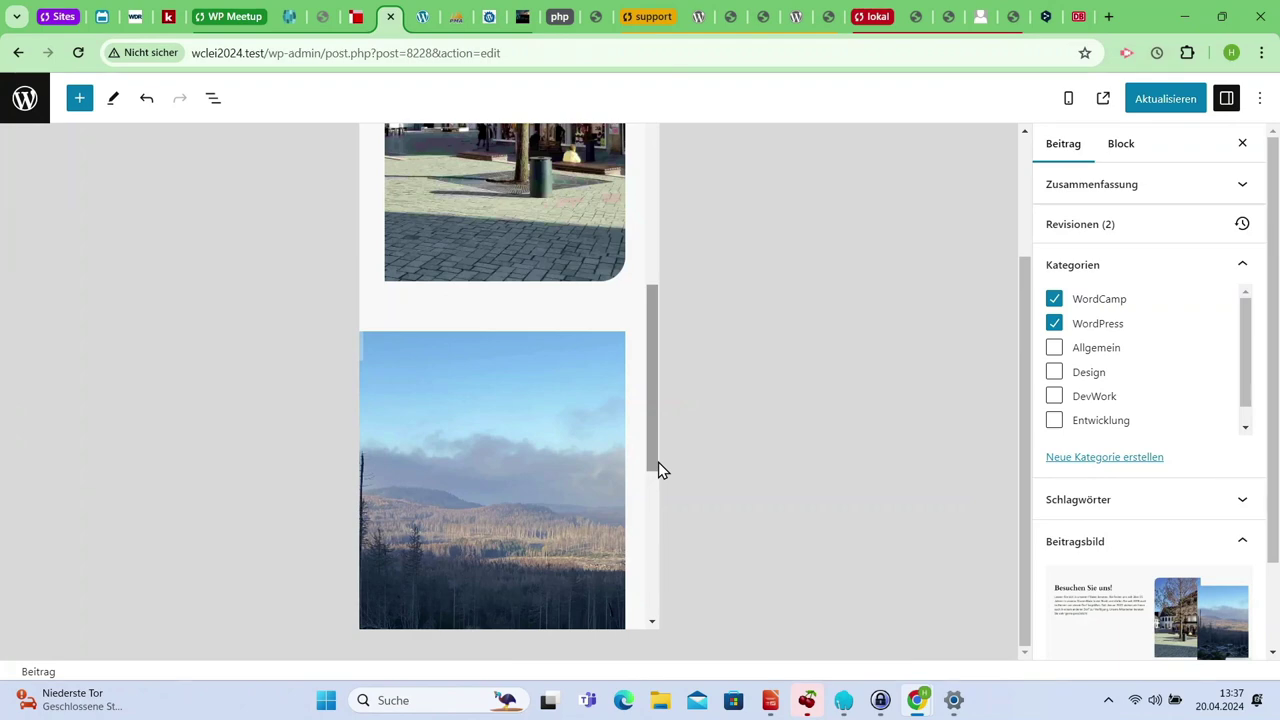
left_click_drag(658, 462, 643, 353)
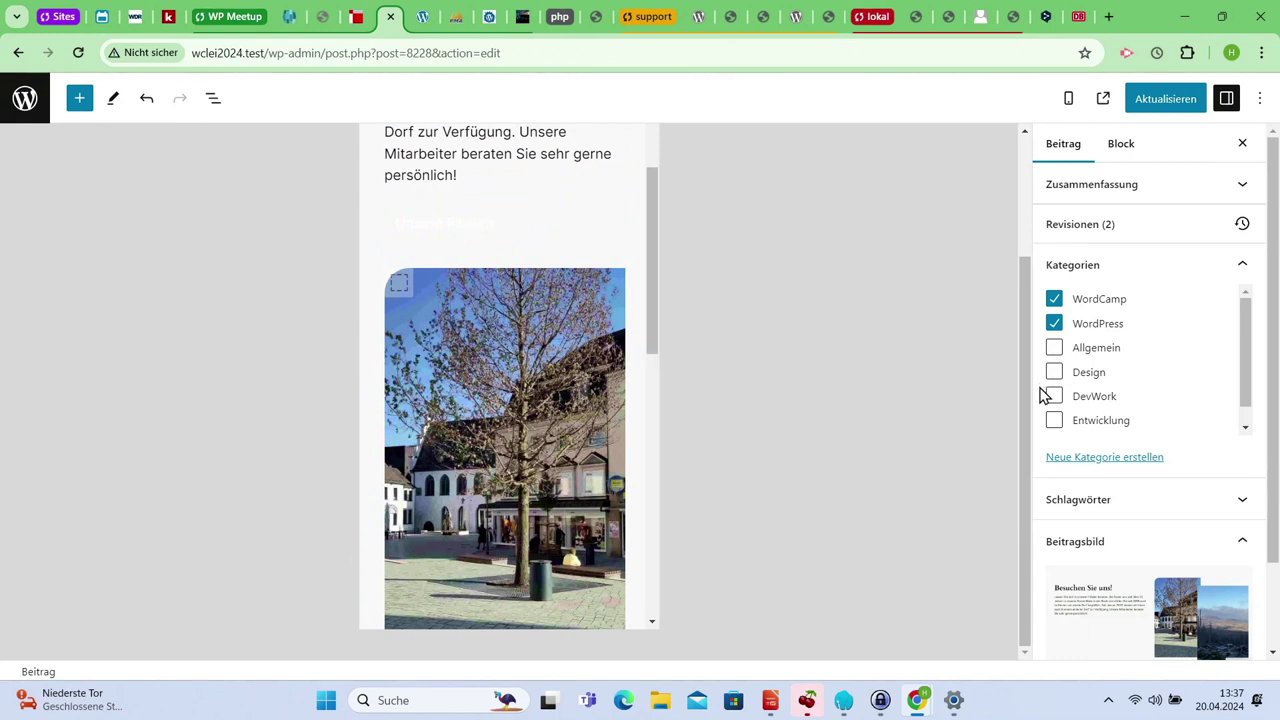
left_click_drag(1023, 449, 1020, 294)
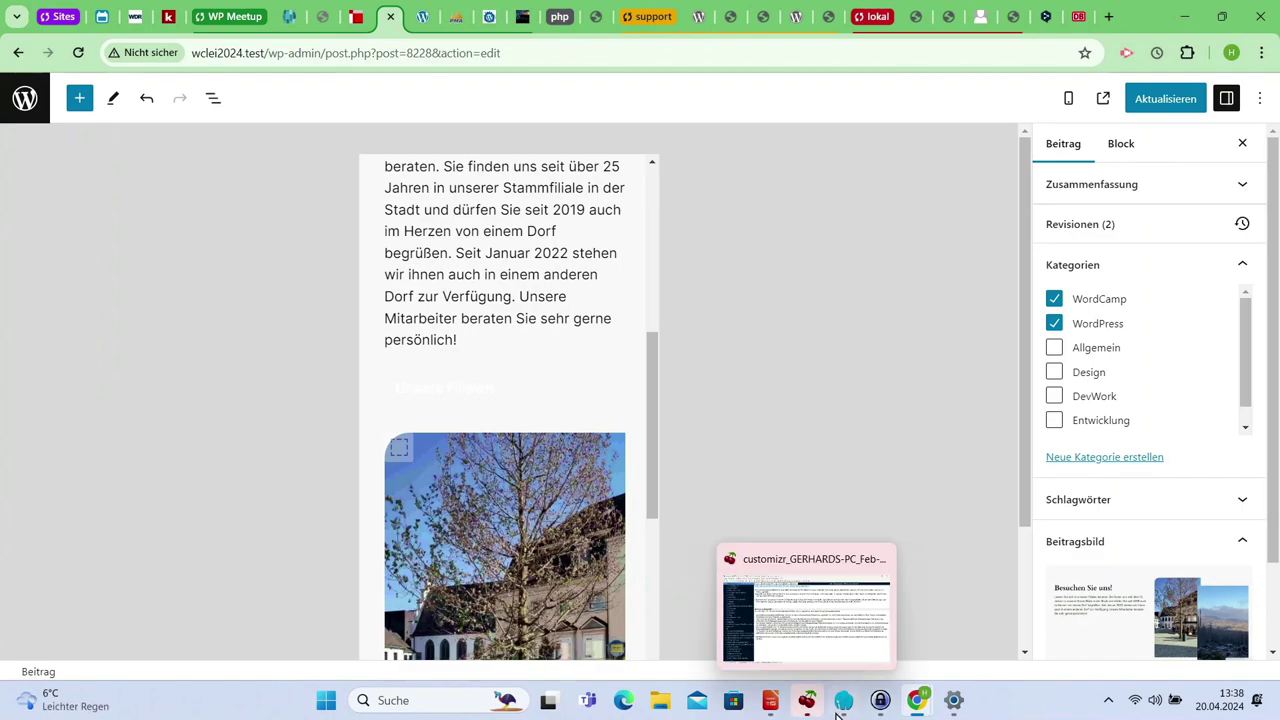
Switch to the published site window, open the post "Raster im Container mit GenerateBlocks" and examine its overlapping image layout
mouse_move(916, 703)
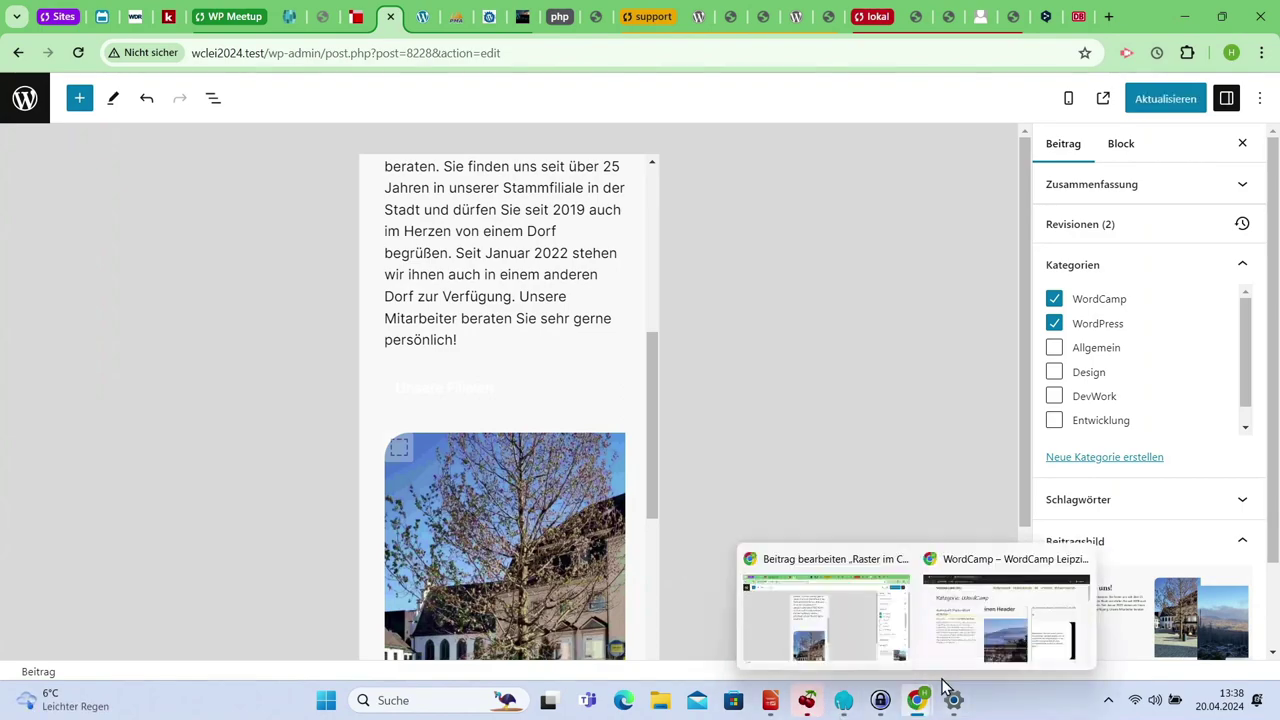
left_click(995, 620)
left_click_drag(1272, 103, 1260, 257)
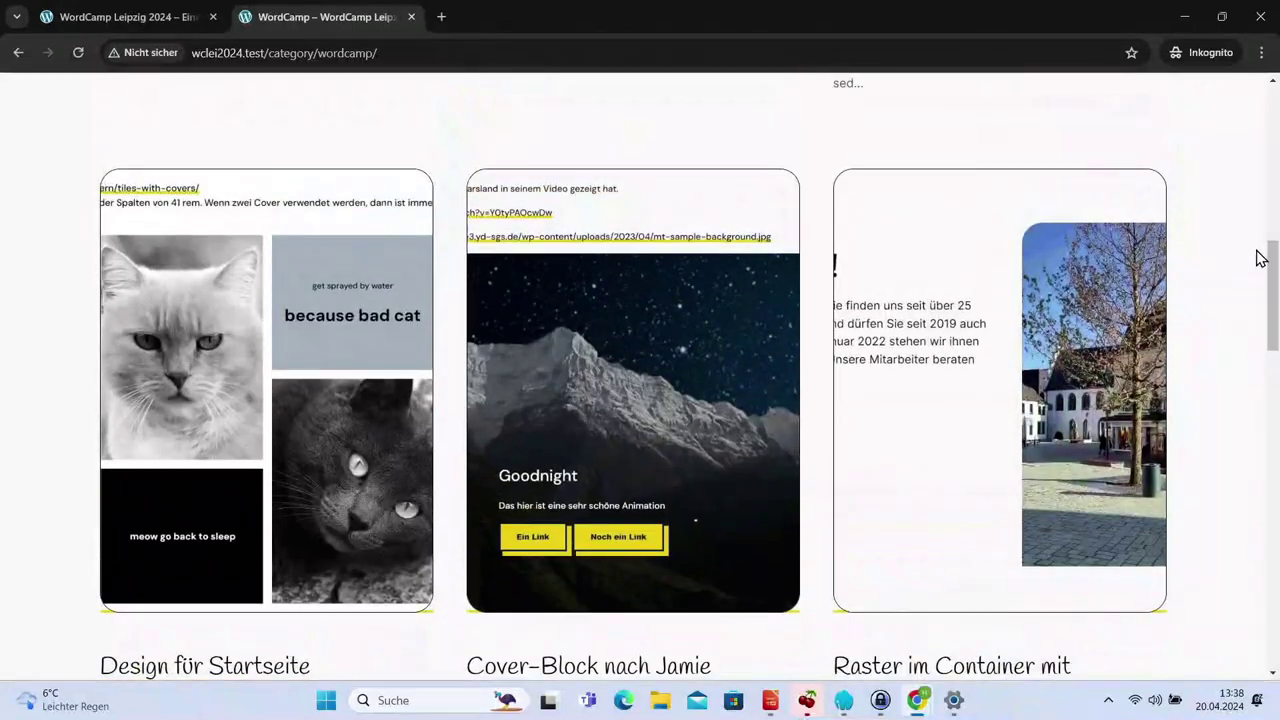
left_click(996, 274)
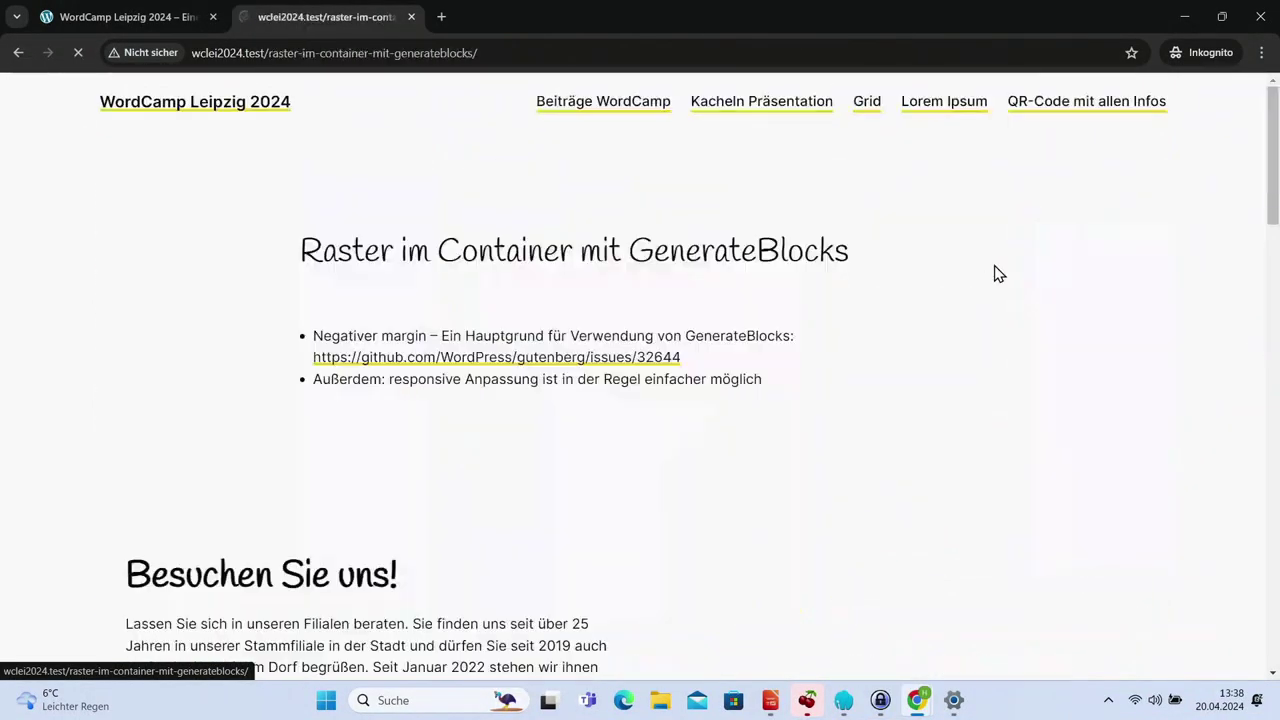
left_click_drag(1276, 178, 1274, 258)
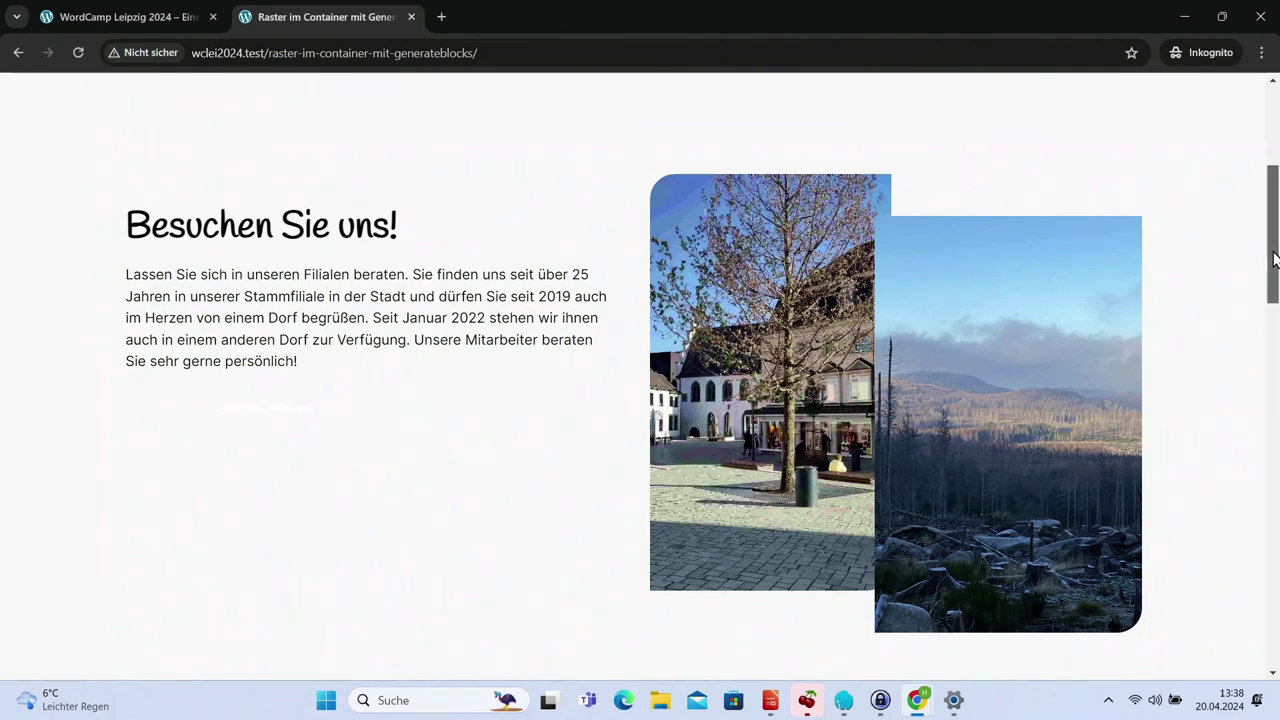
scroll(1274, 258, "up", 4)
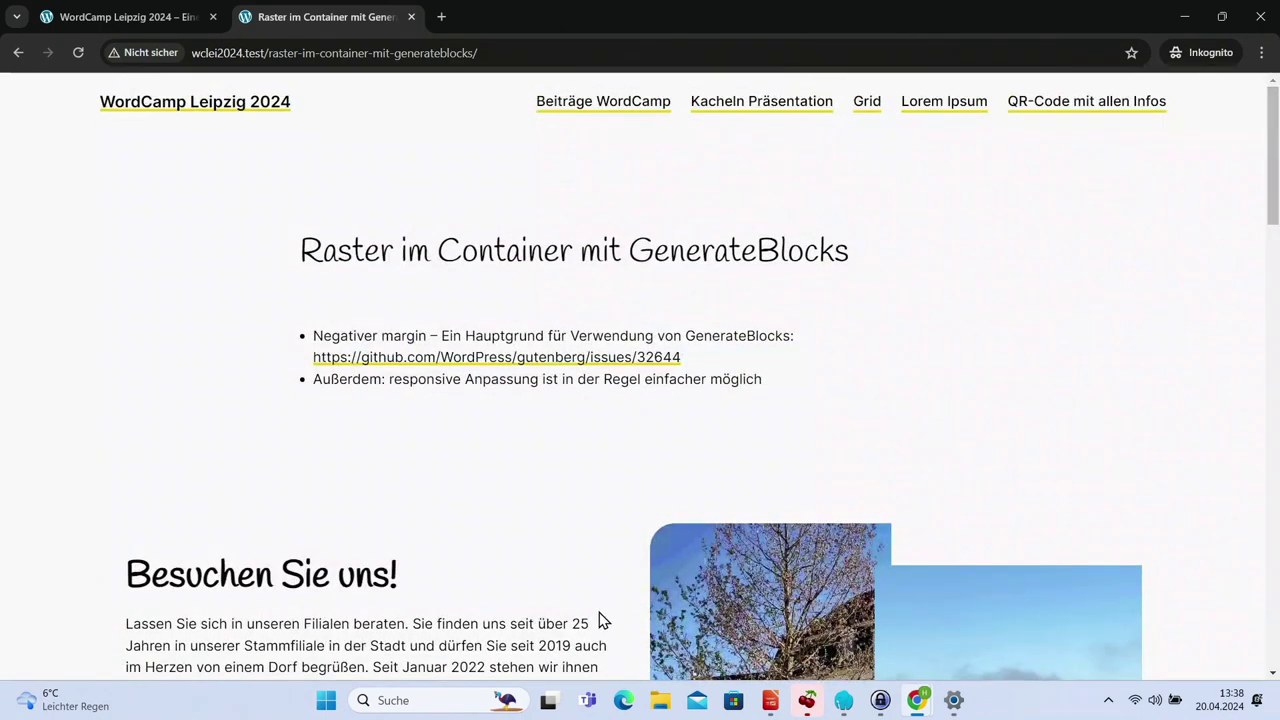
Return to the admin window, leave the post editor without saving and deactivate the GenerateBlocks plugin
mouse_move(934, 707)
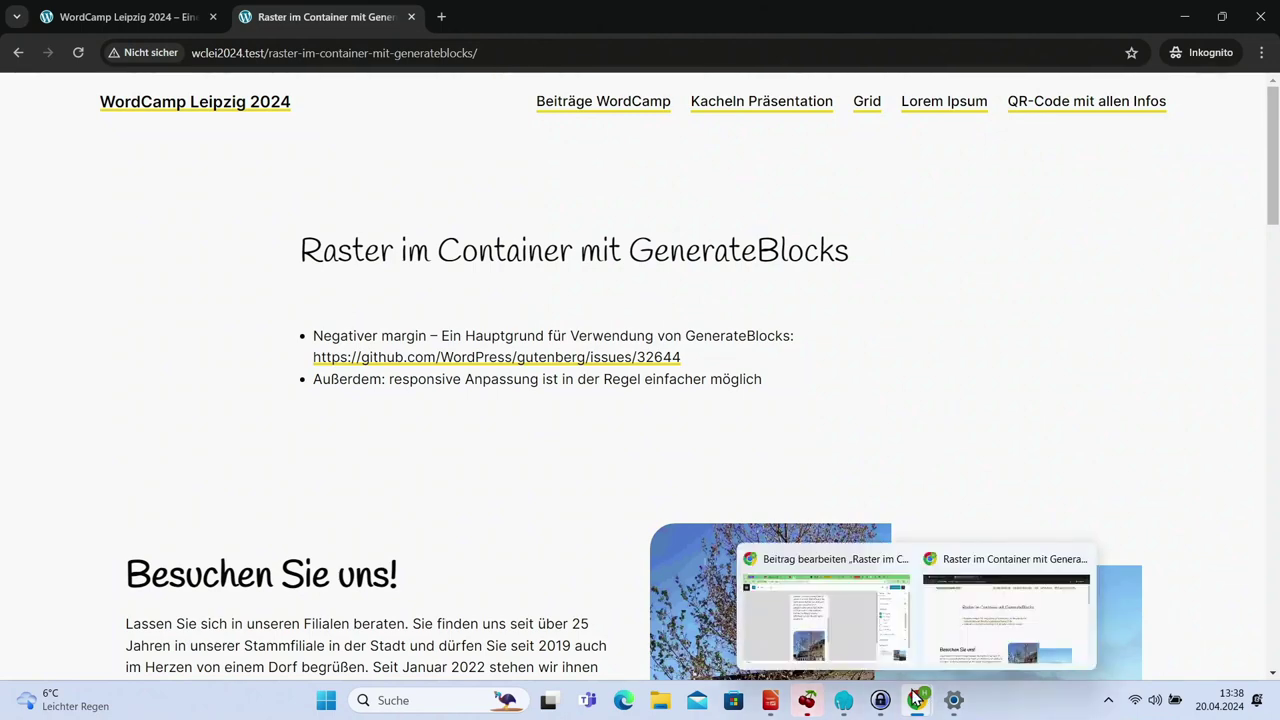
left_click(855, 635)
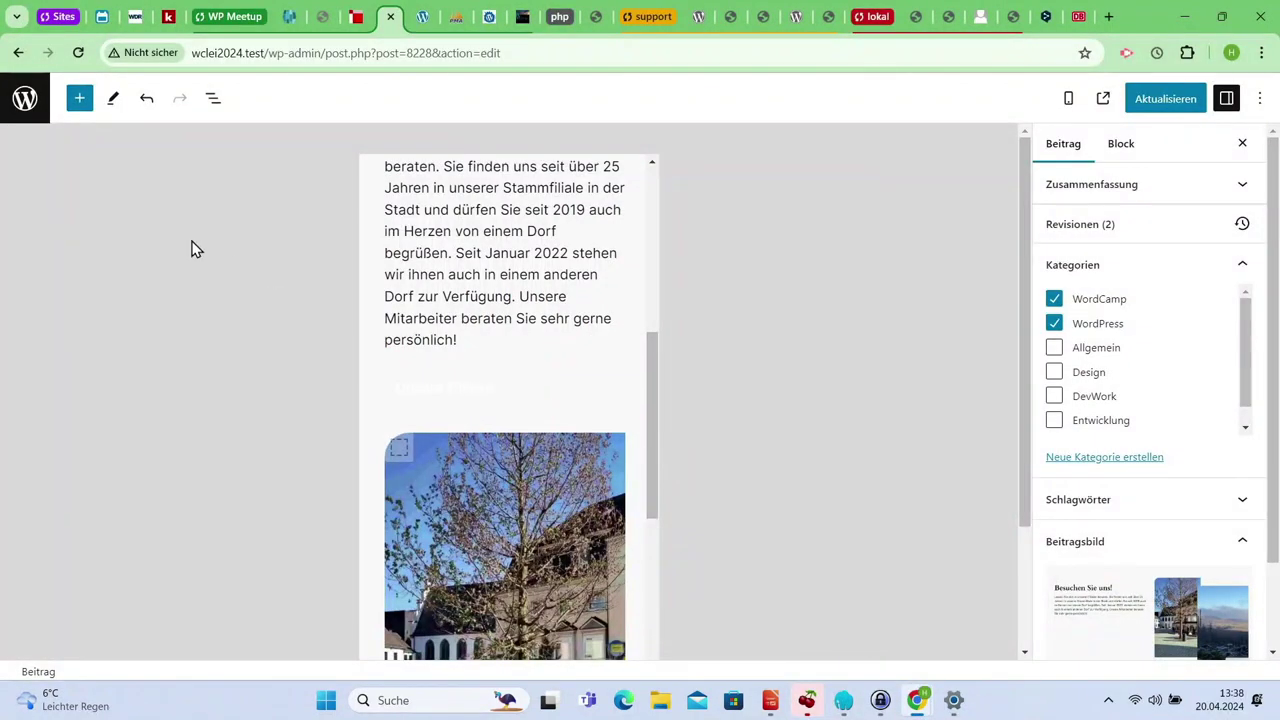
left_click(31, 113)
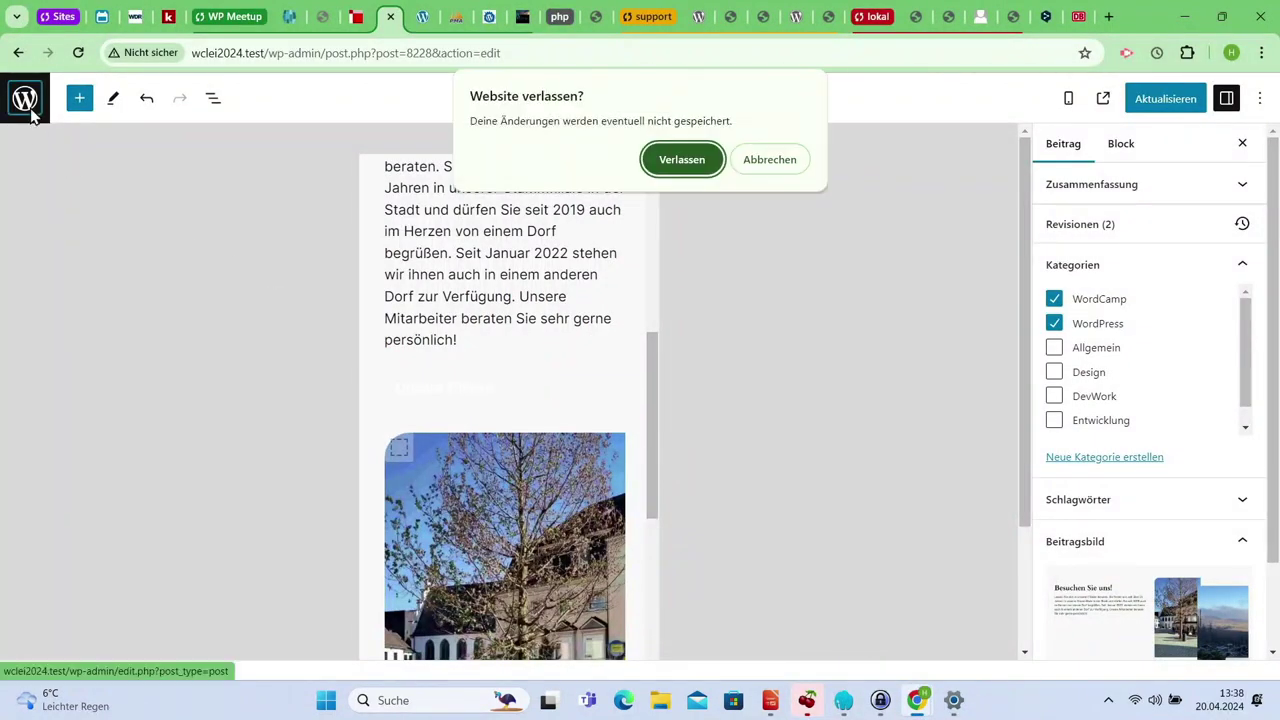
left_click(675, 155)
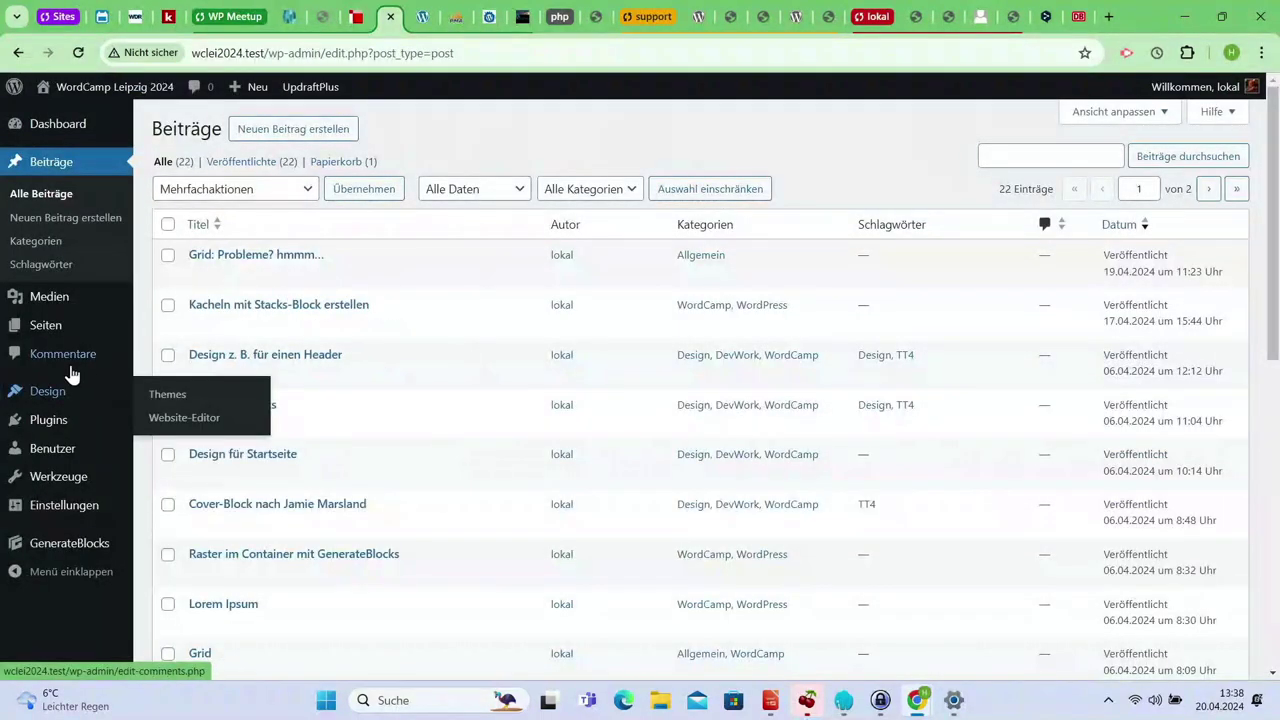
mouse_move(50, 426)
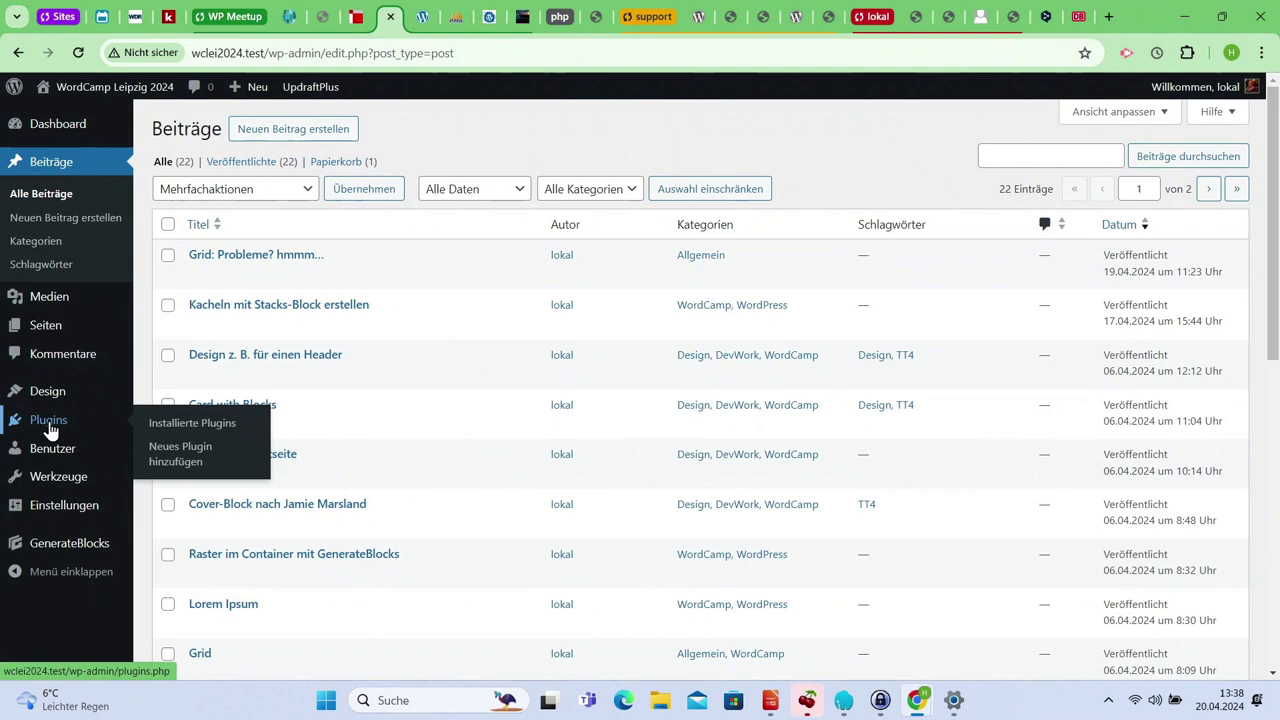
left_click(152, 424)
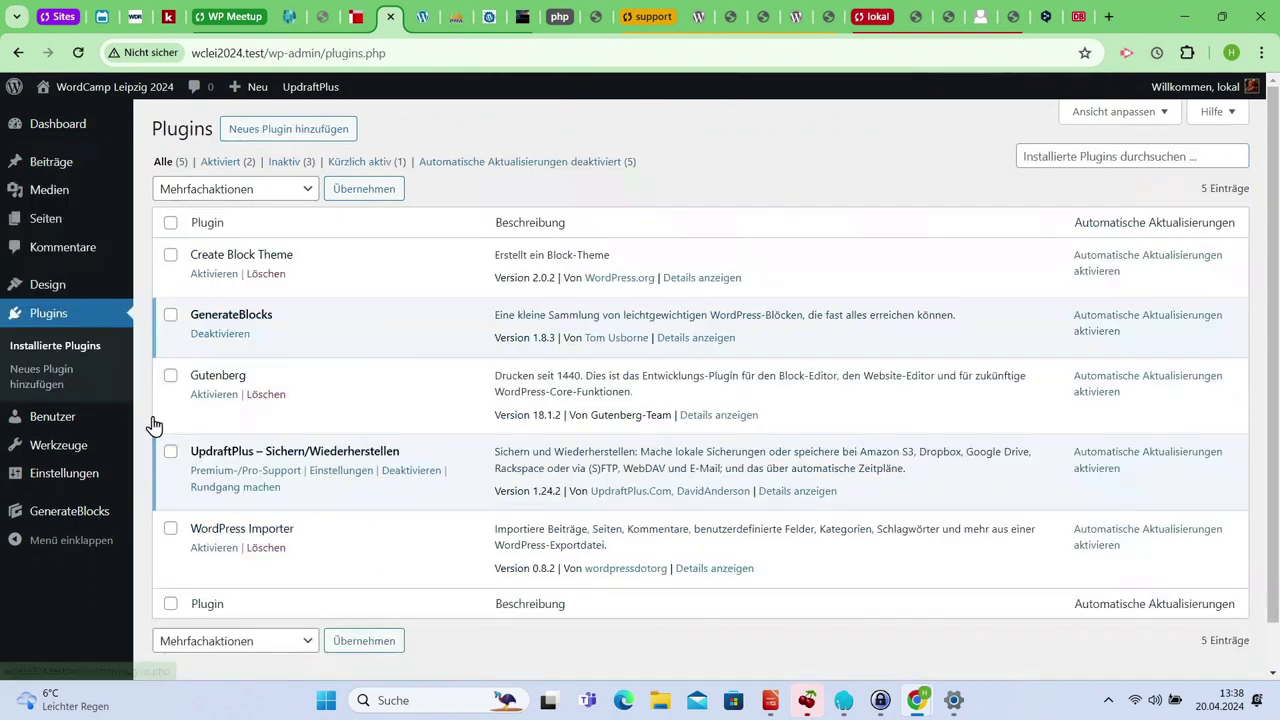
left_click(238, 341)
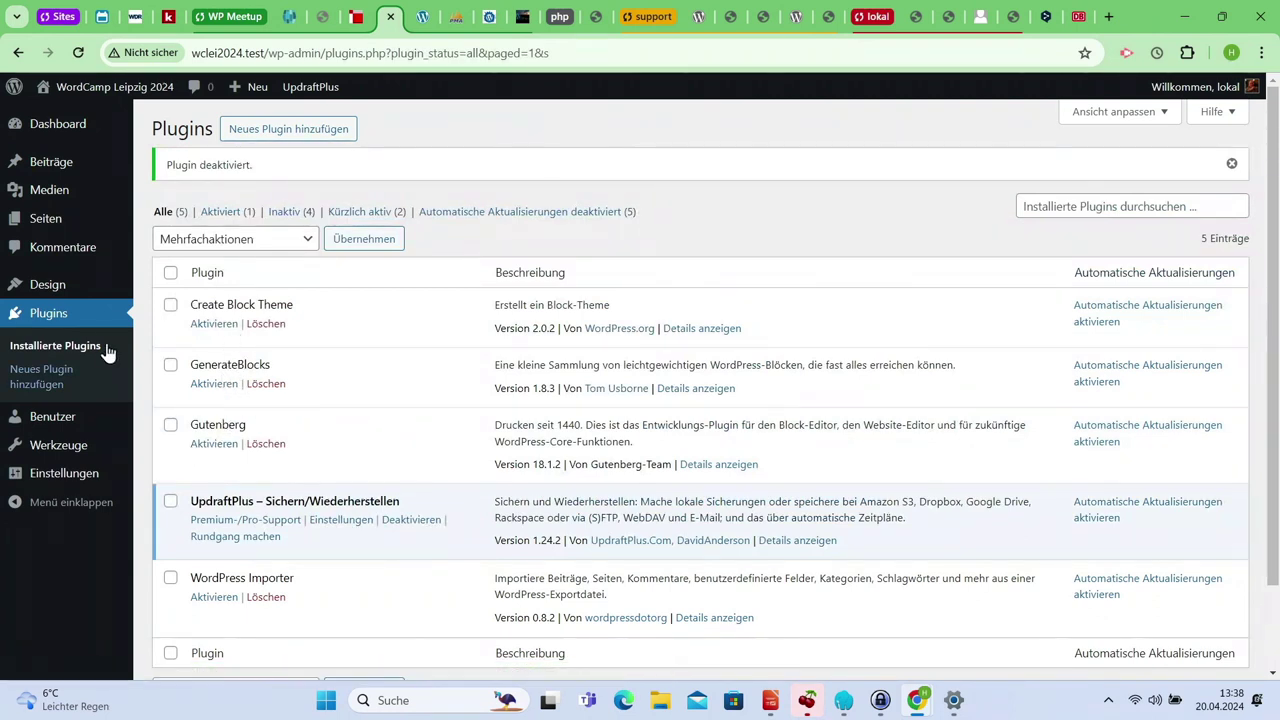
Activate the GeneratePress theme among the installed themes
mouse_move(51, 288)
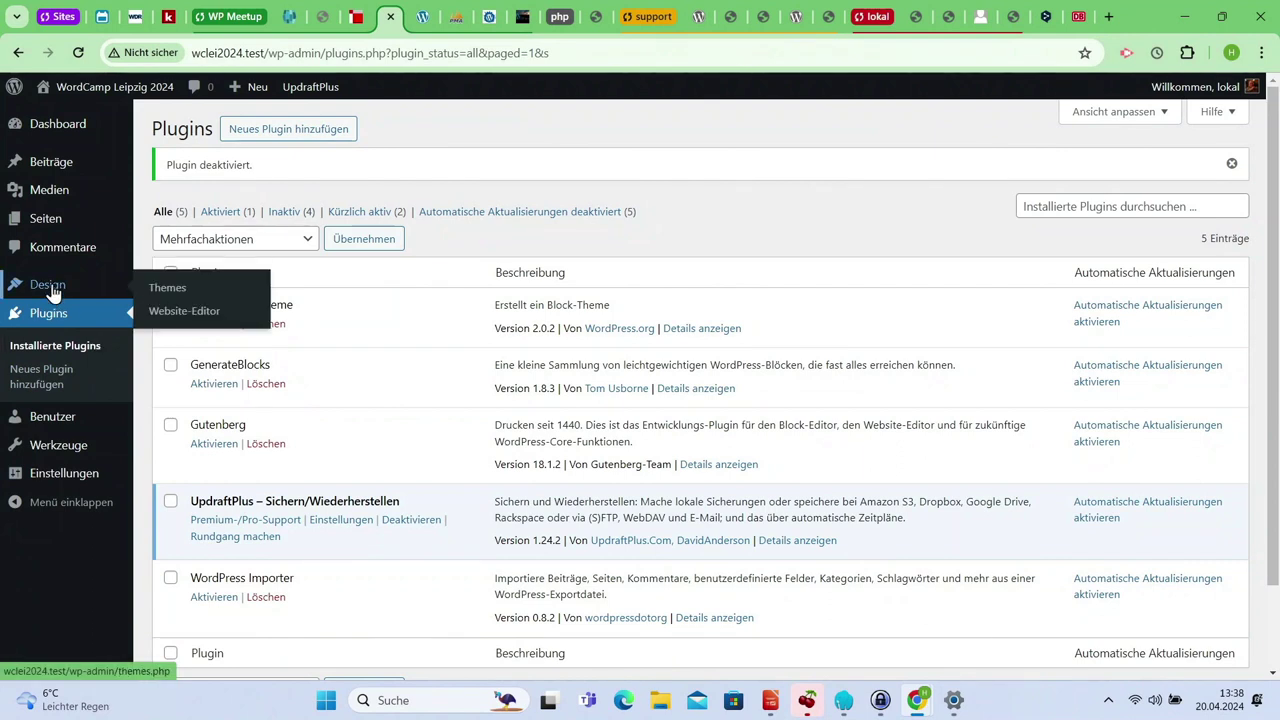
left_click(167, 287)
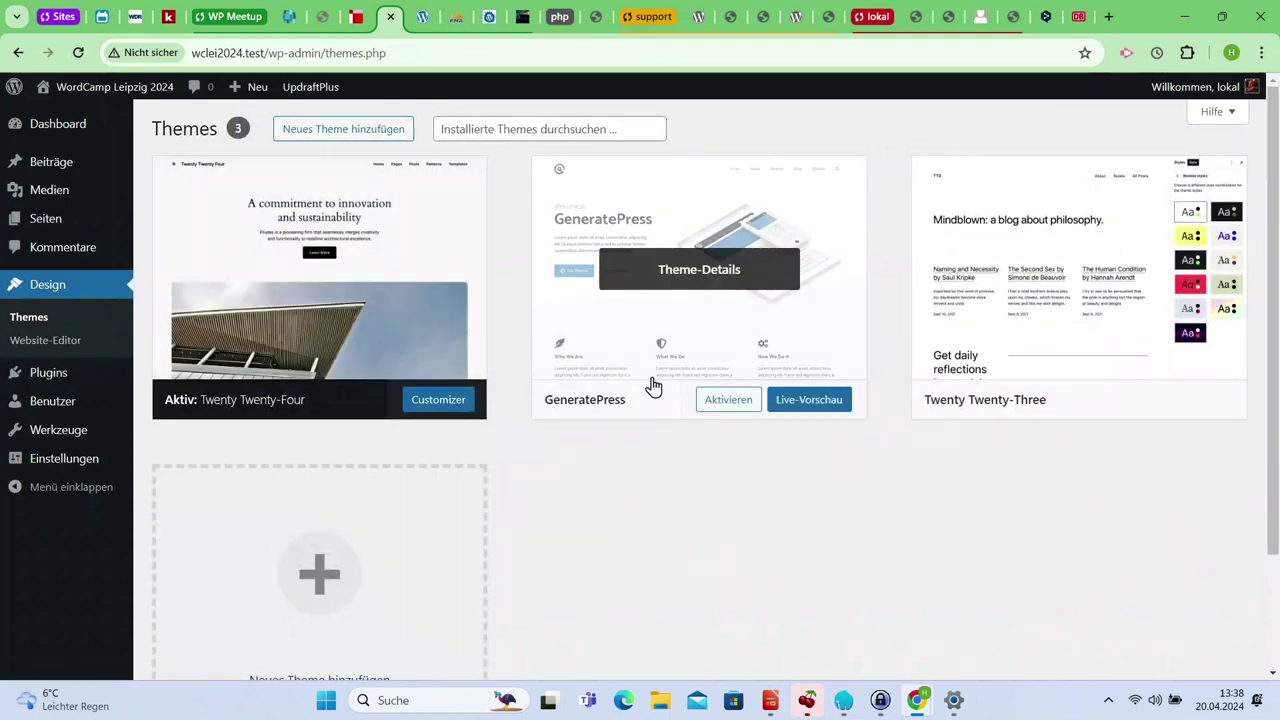
left_click(749, 412)
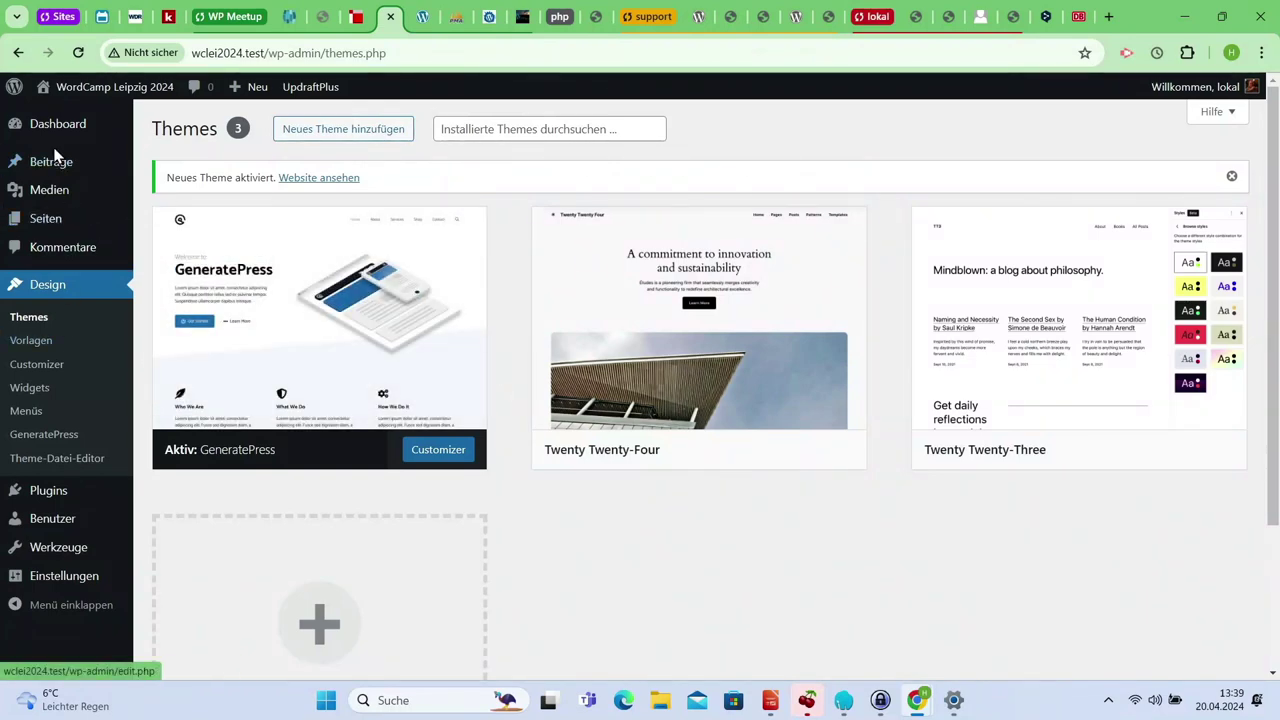
Open the post "Lorem Ipsum" for editing from the list of all posts
mouse_move(55, 168)
left_click(163, 168)
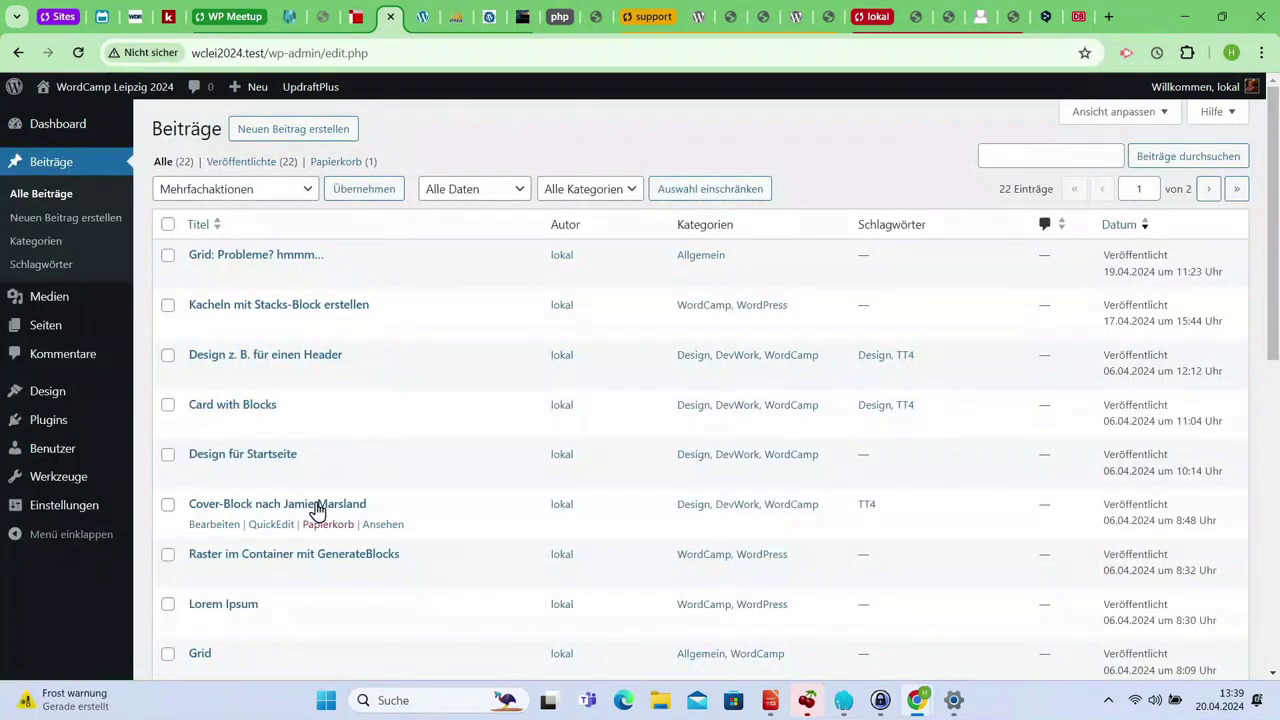
left_click(217, 625)
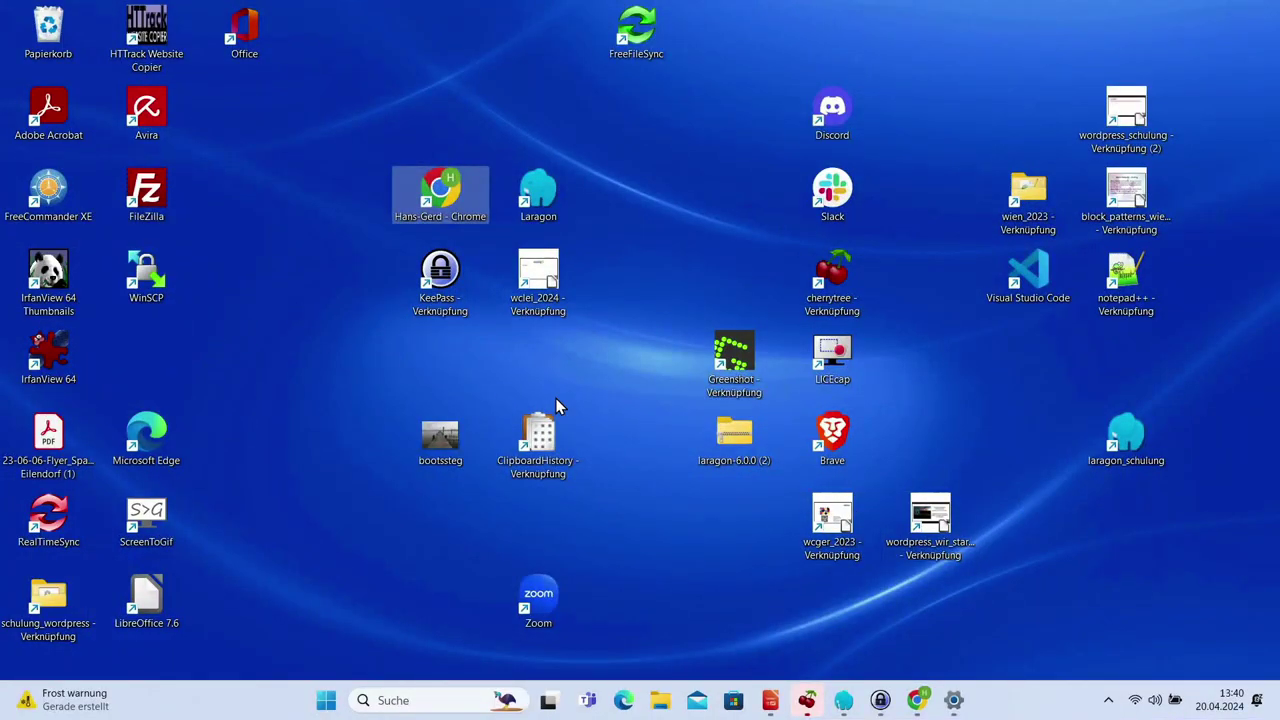
double_click(1118, 280)
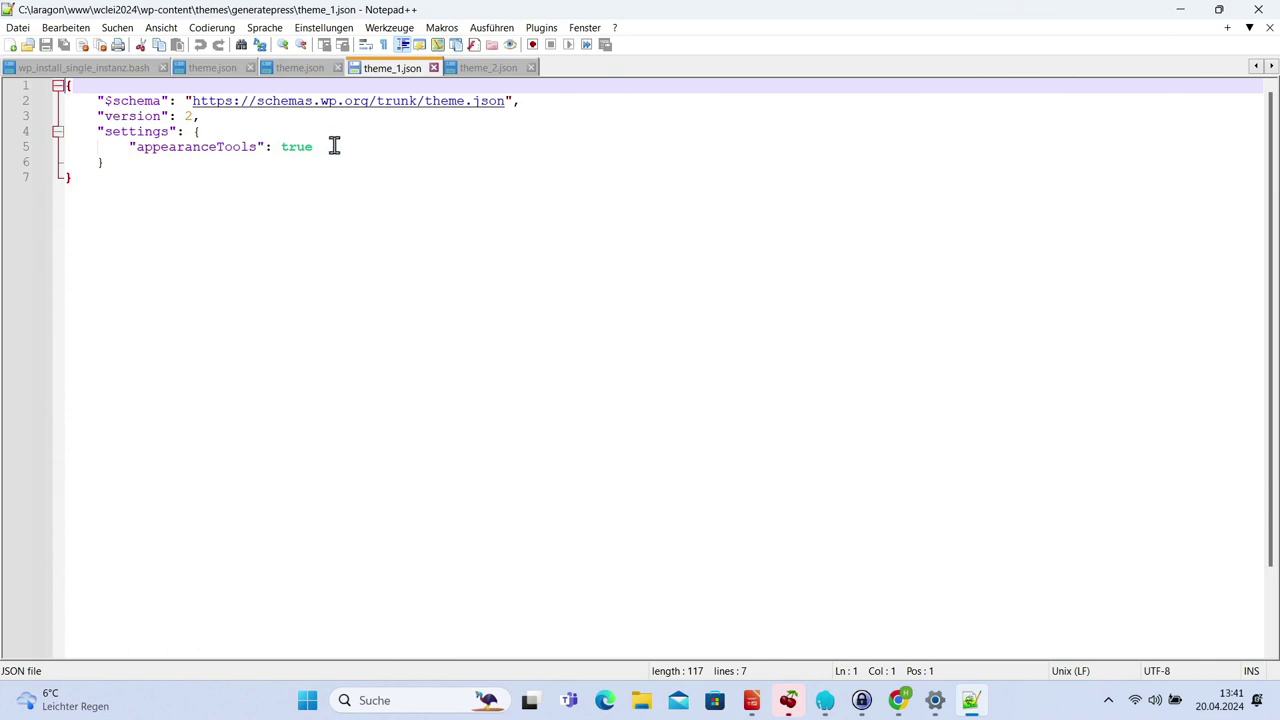
left_click(640, 706)
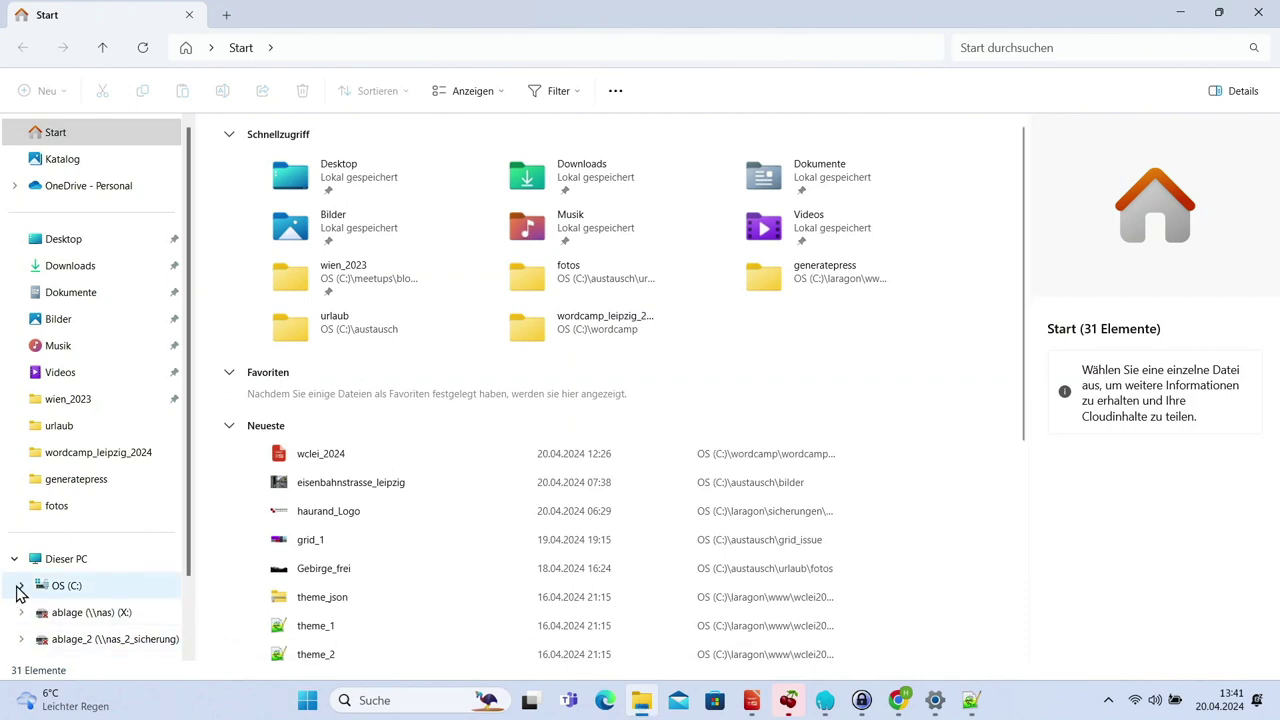
left_click(21, 585)
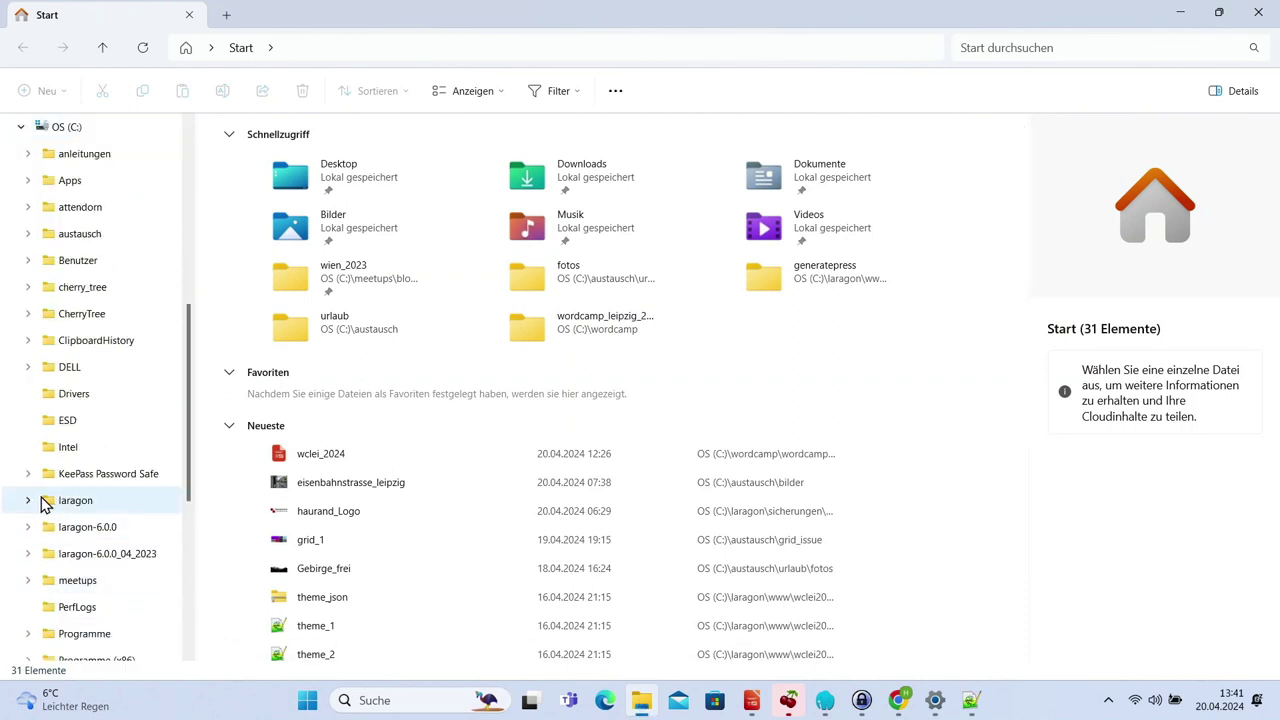
left_click(29, 501)
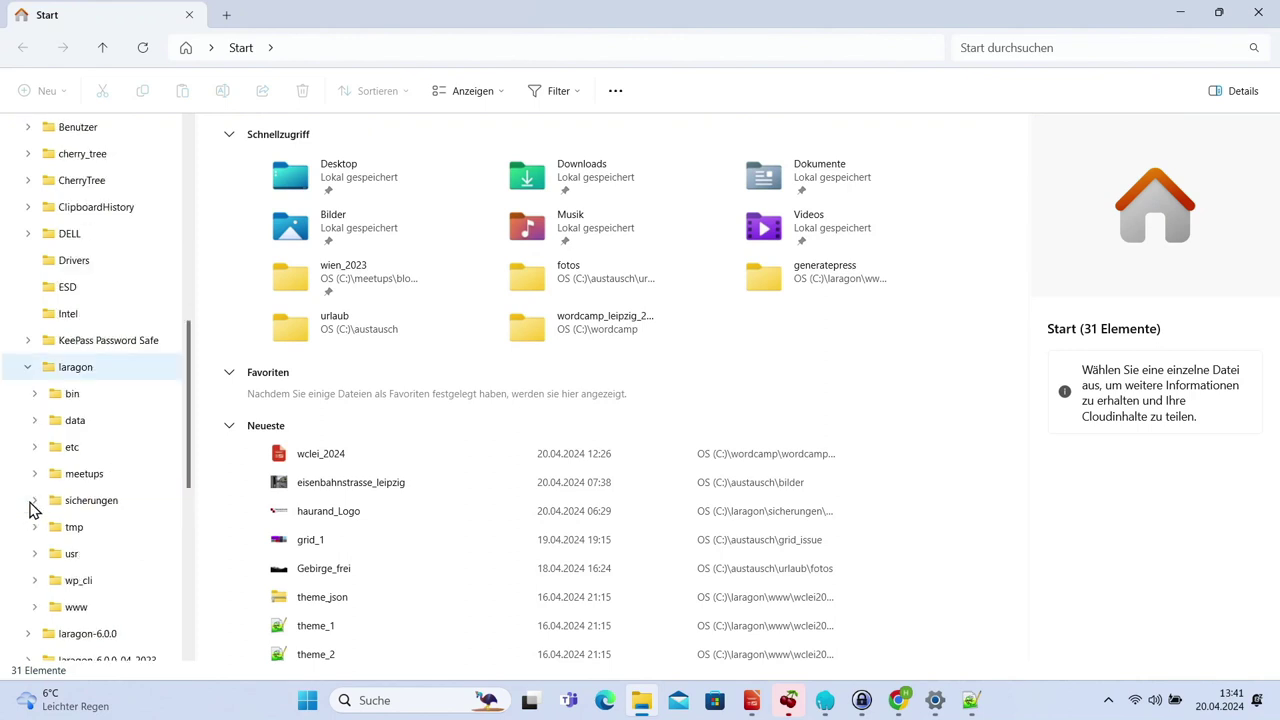
left_click(37, 607)
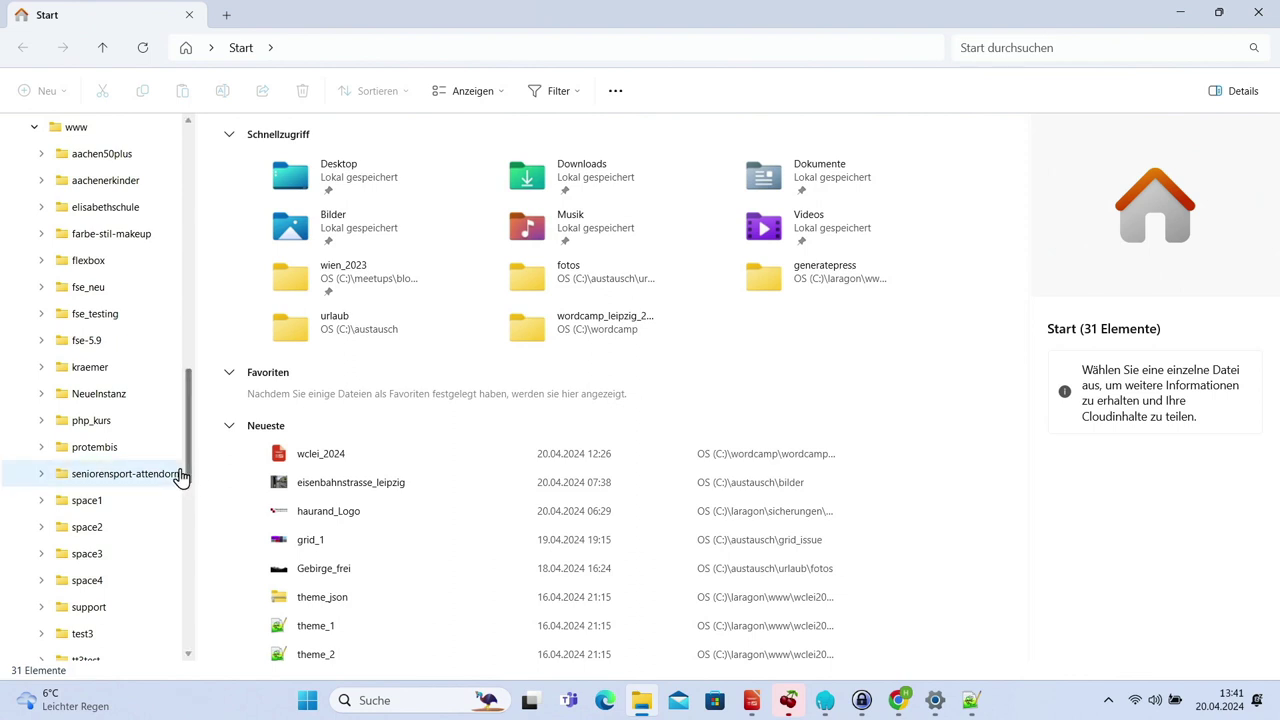
Open the generatepress theme folder inside wclei2024\wp-content\themes
scroll(172, 490, "down", 1)
scroll(172, 494, "down", 1)
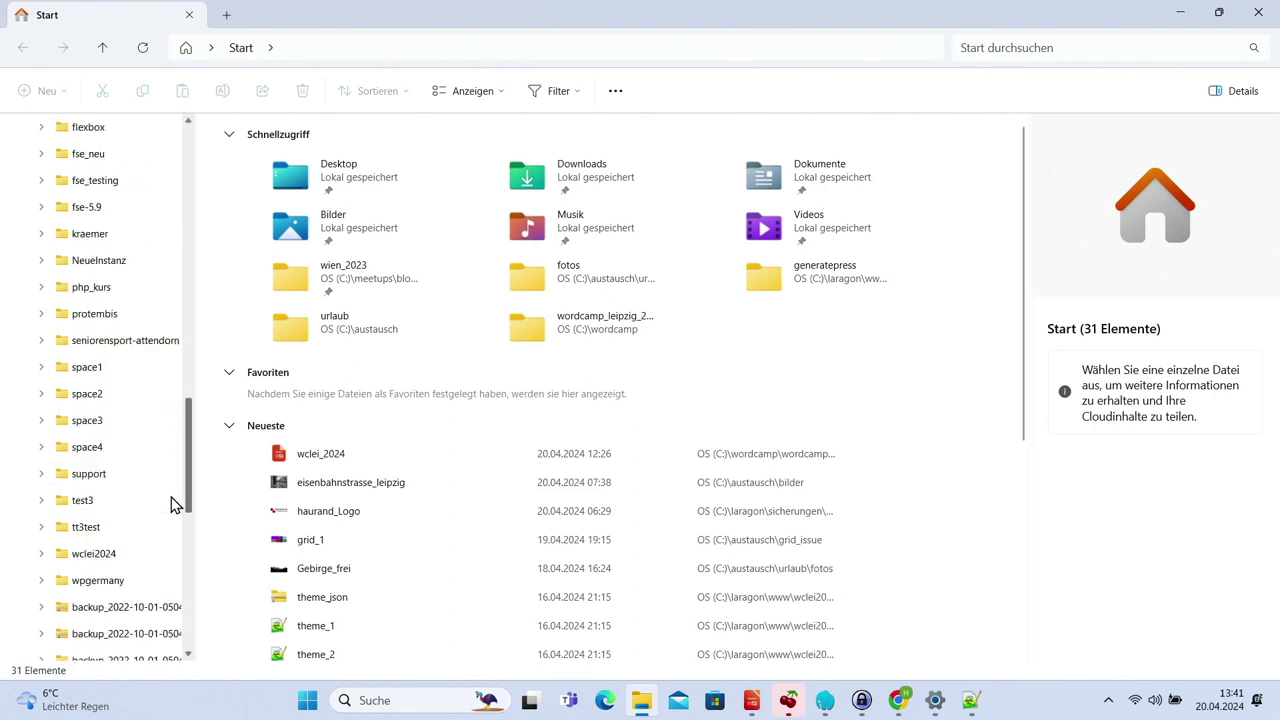
left_click(42, 554)
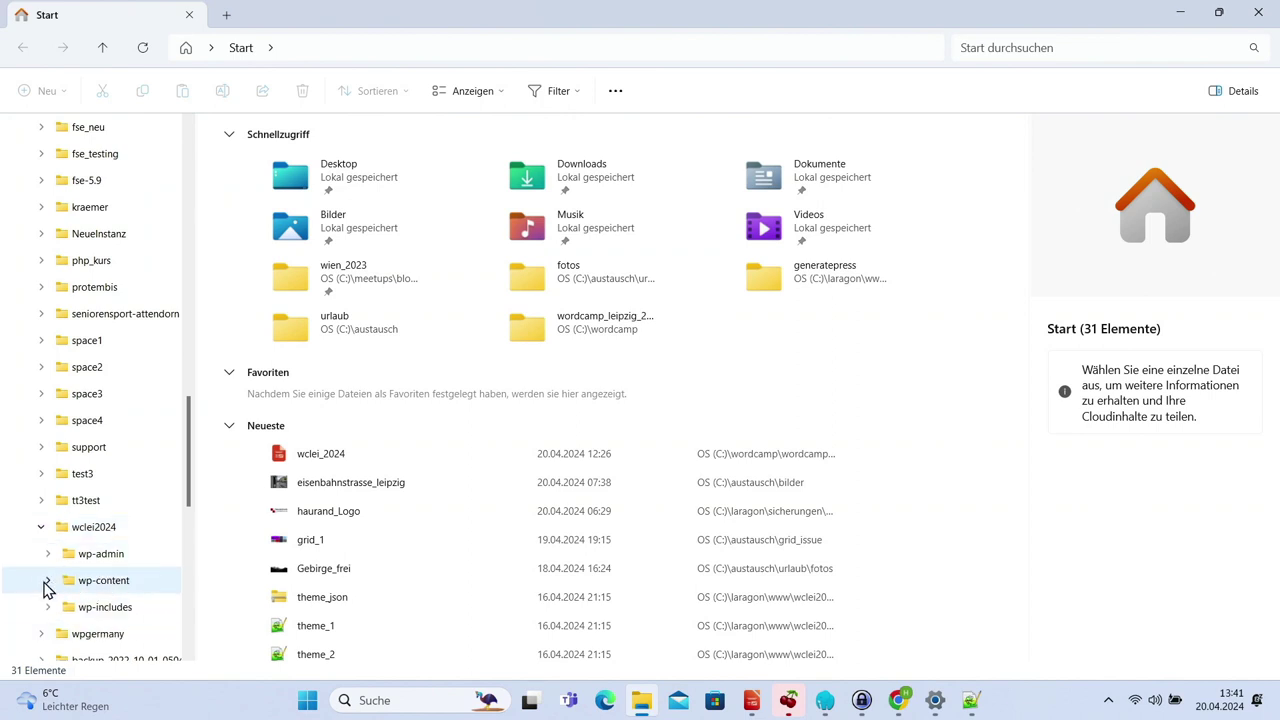
left_click(45, 581)
left_click(57, 498)
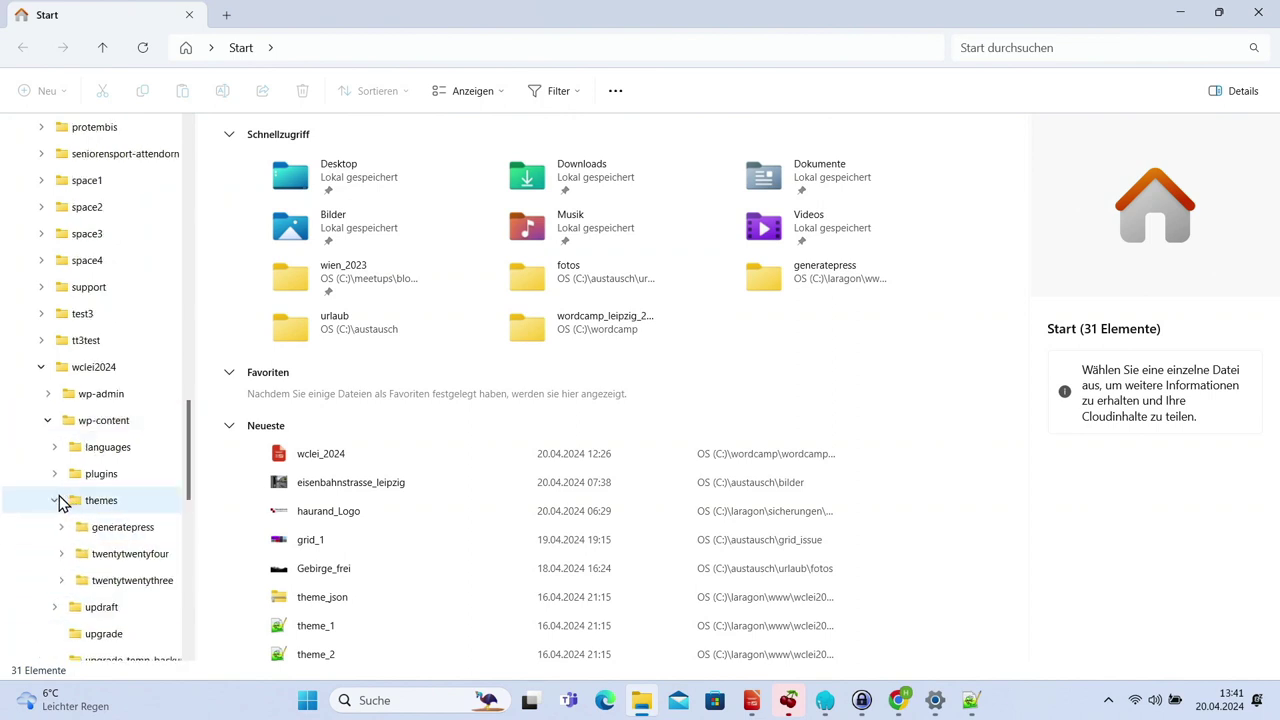
left_click(103, 507)
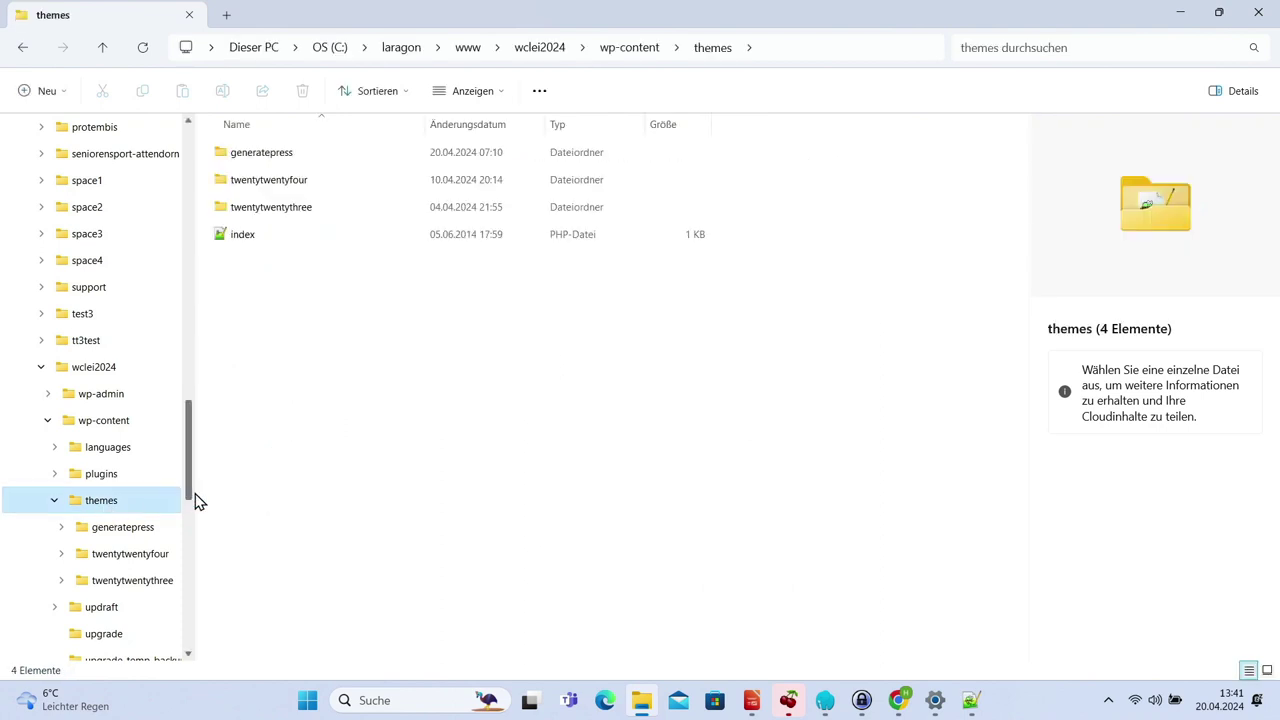
left_click(122, 527)
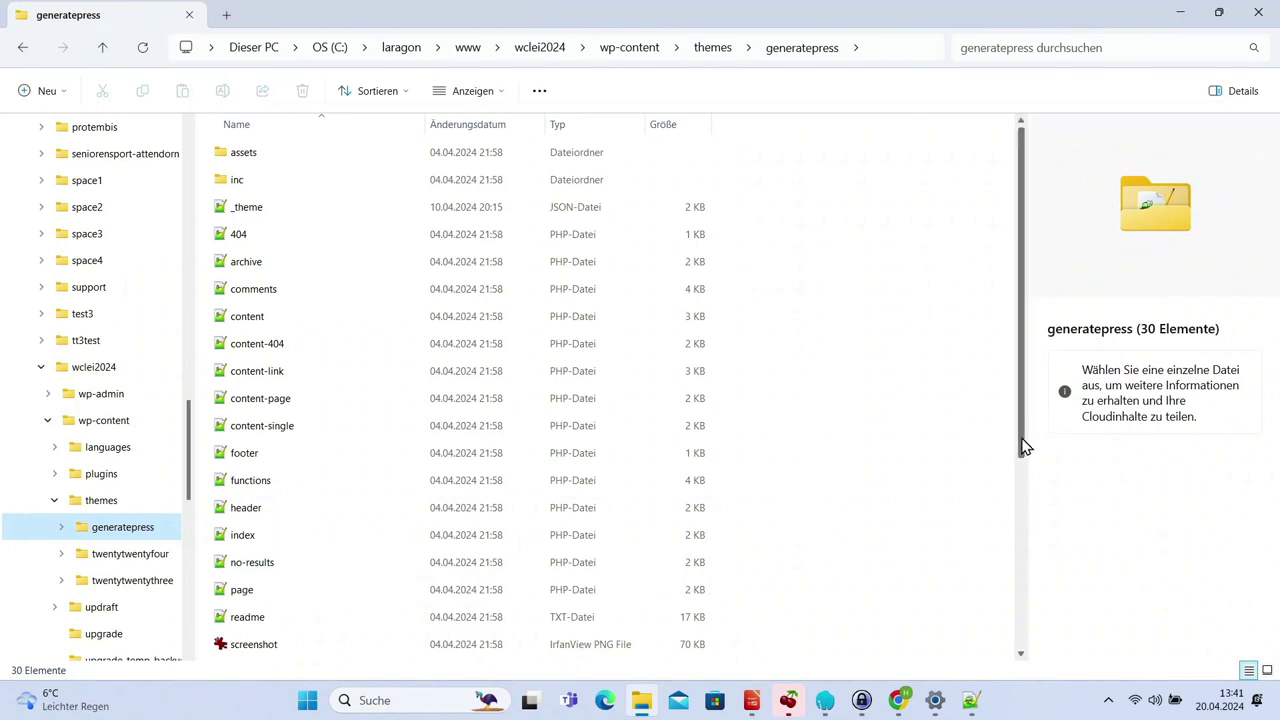
Duplicate the JSON file theme_1 within the generatepress folder
left_click_drag(1024, 447, 1035, 640)
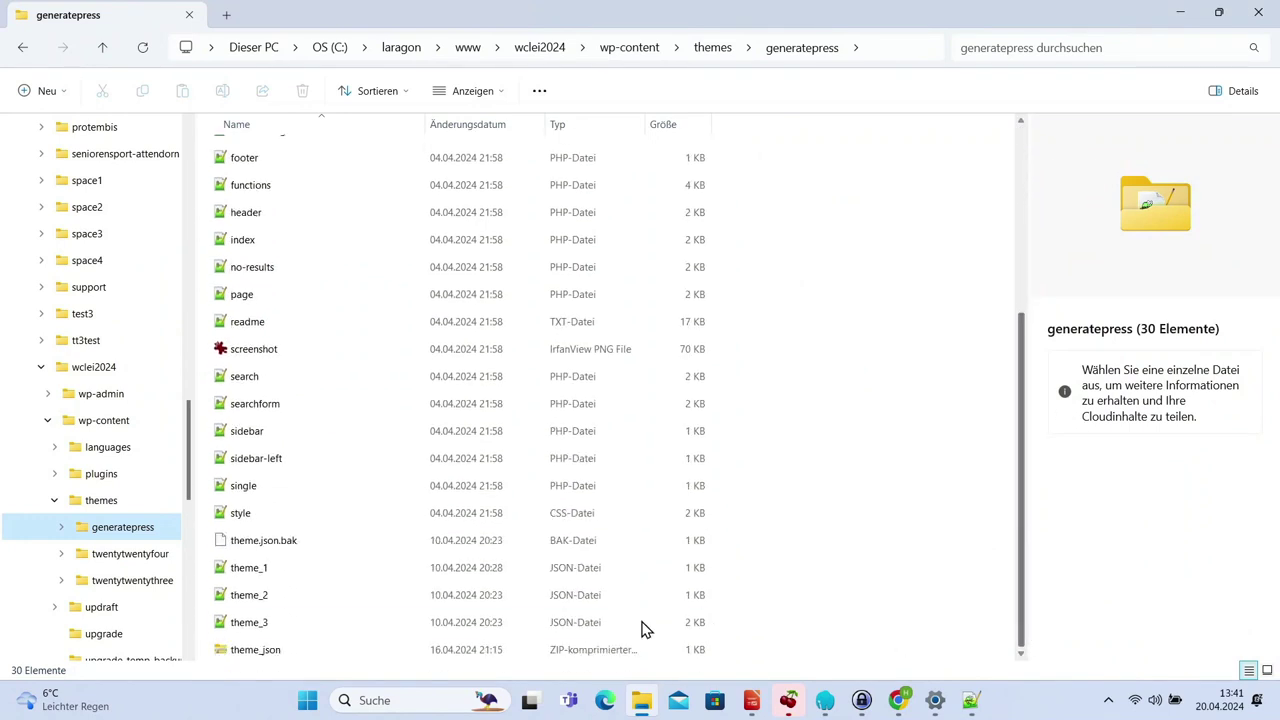
left_click(264, 574)
key("ctrl+c")
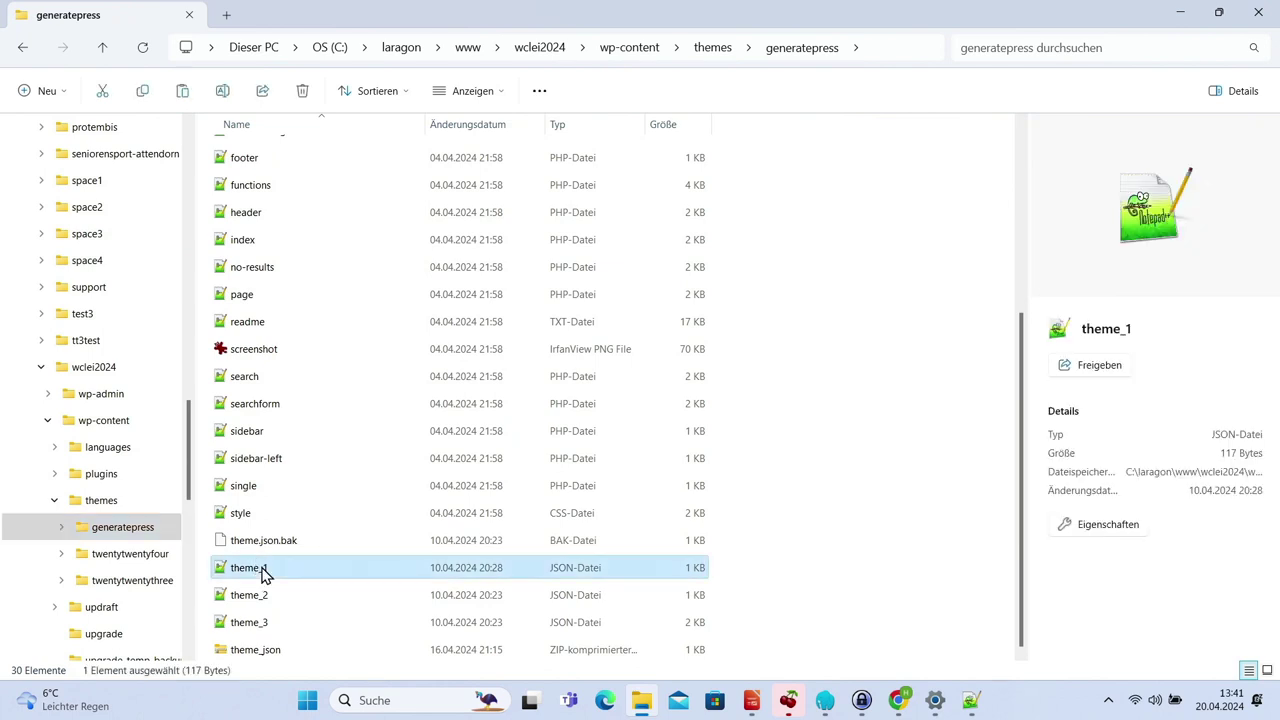
key("ctrl+v")
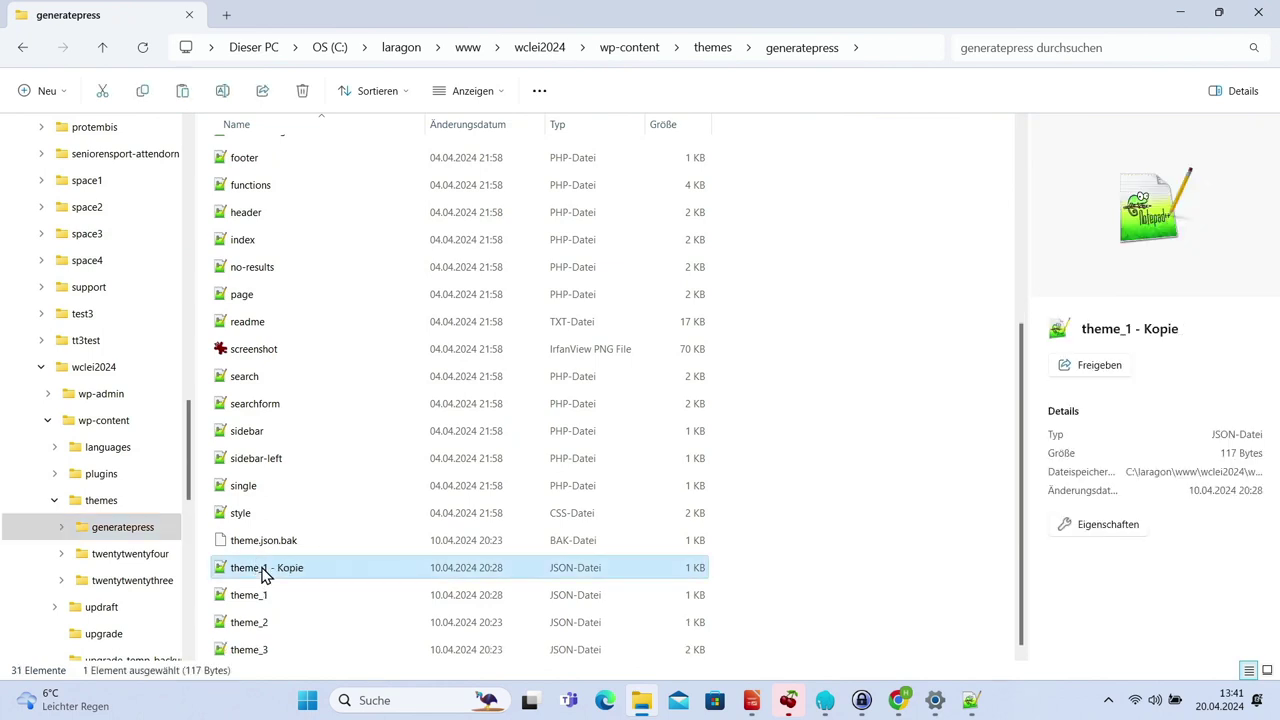
right_click(343, 568)
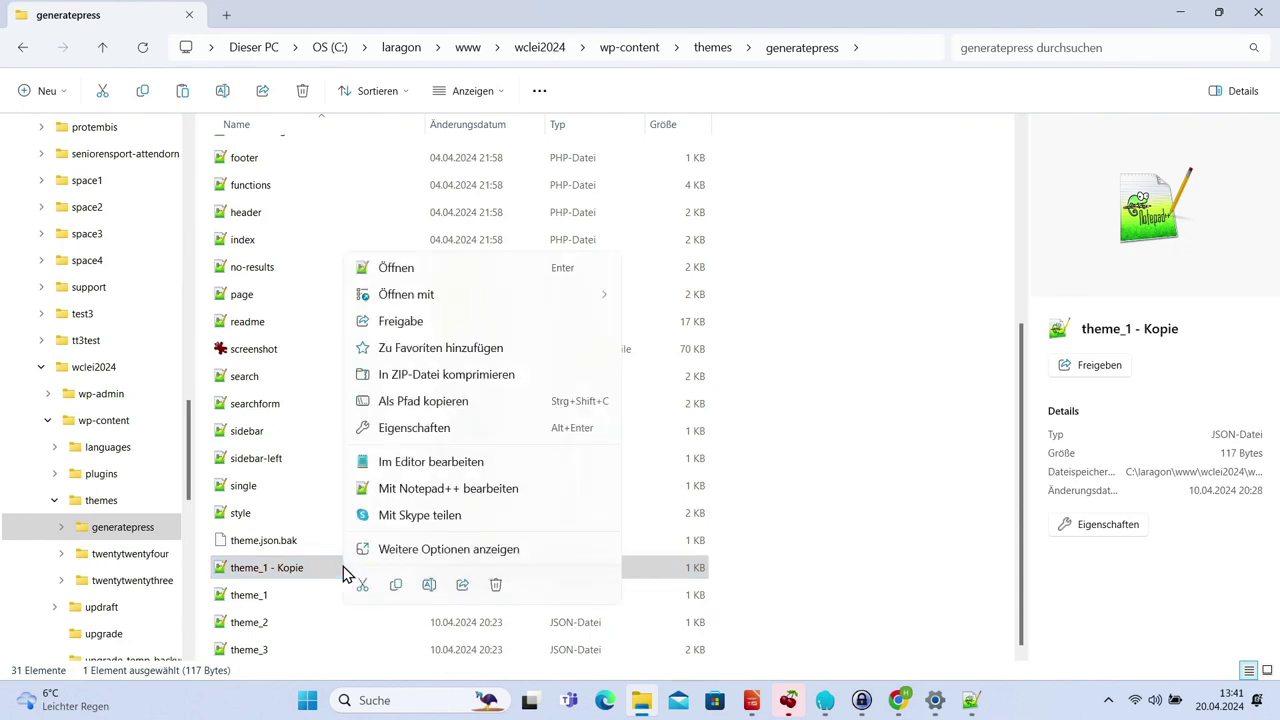
left_click(429, 584)
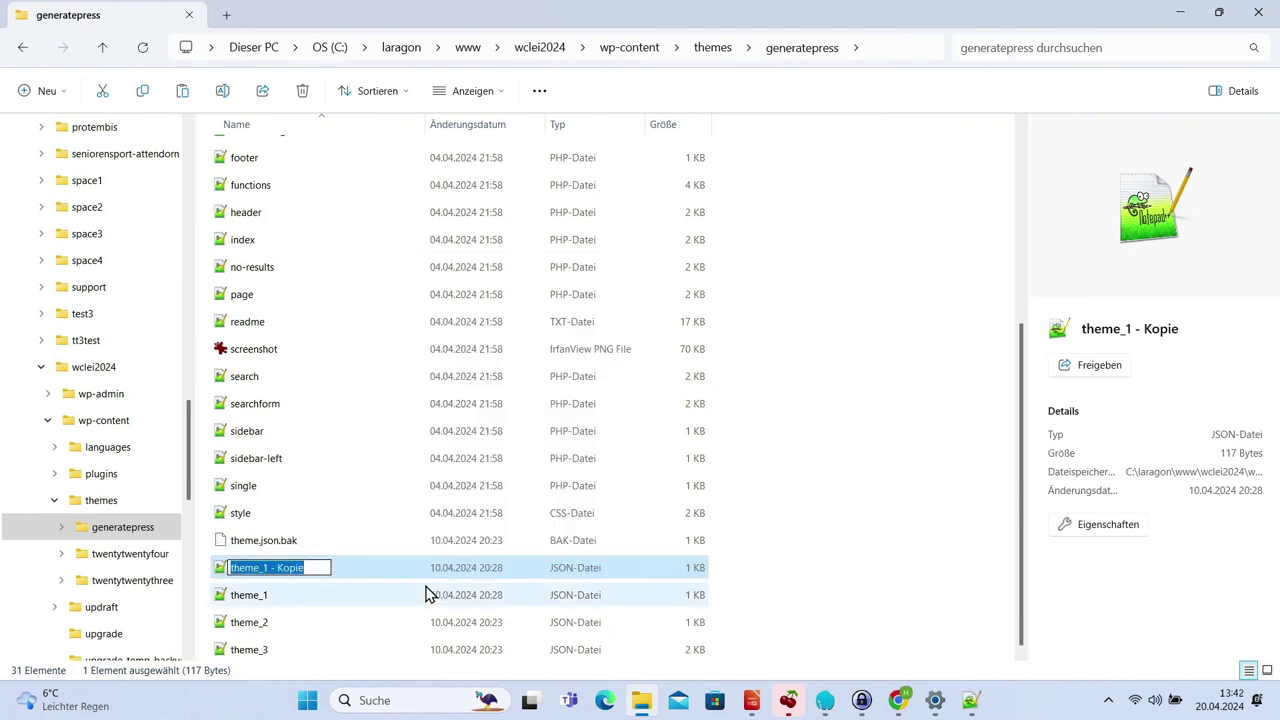
scroll(333, 577, "up", 4)
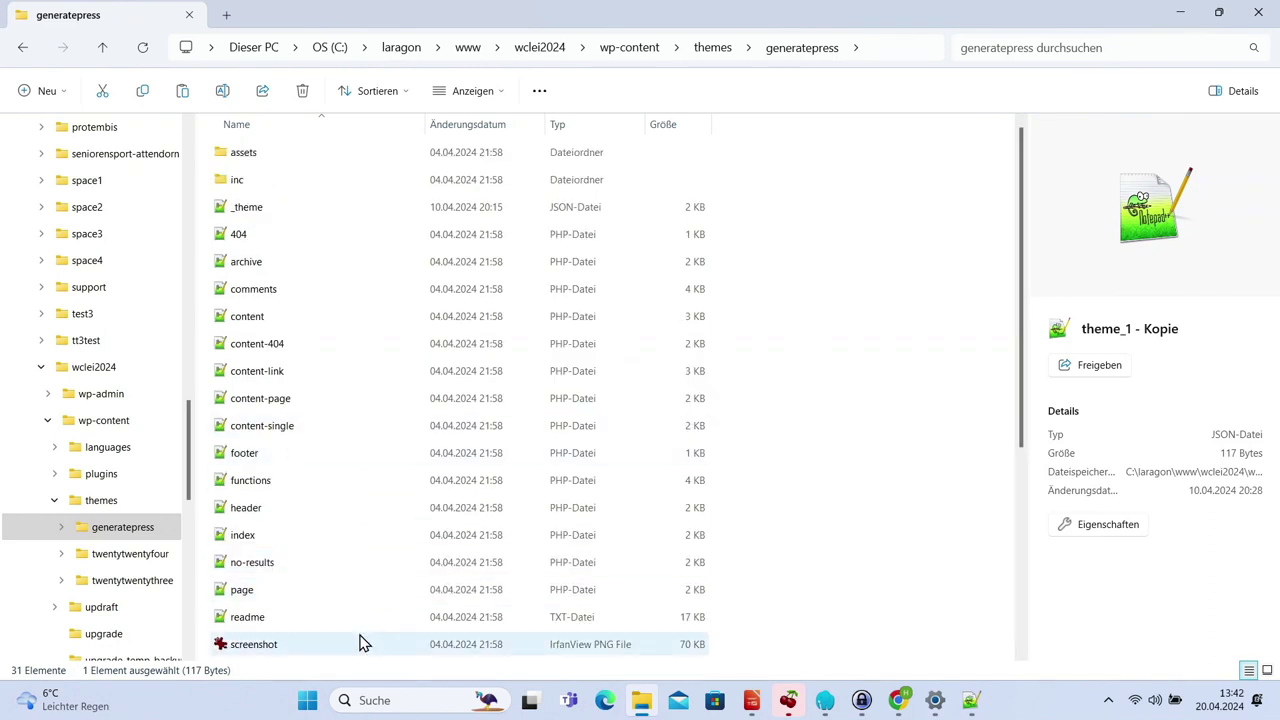
left_click_drag(1023, 437, 985, 657)
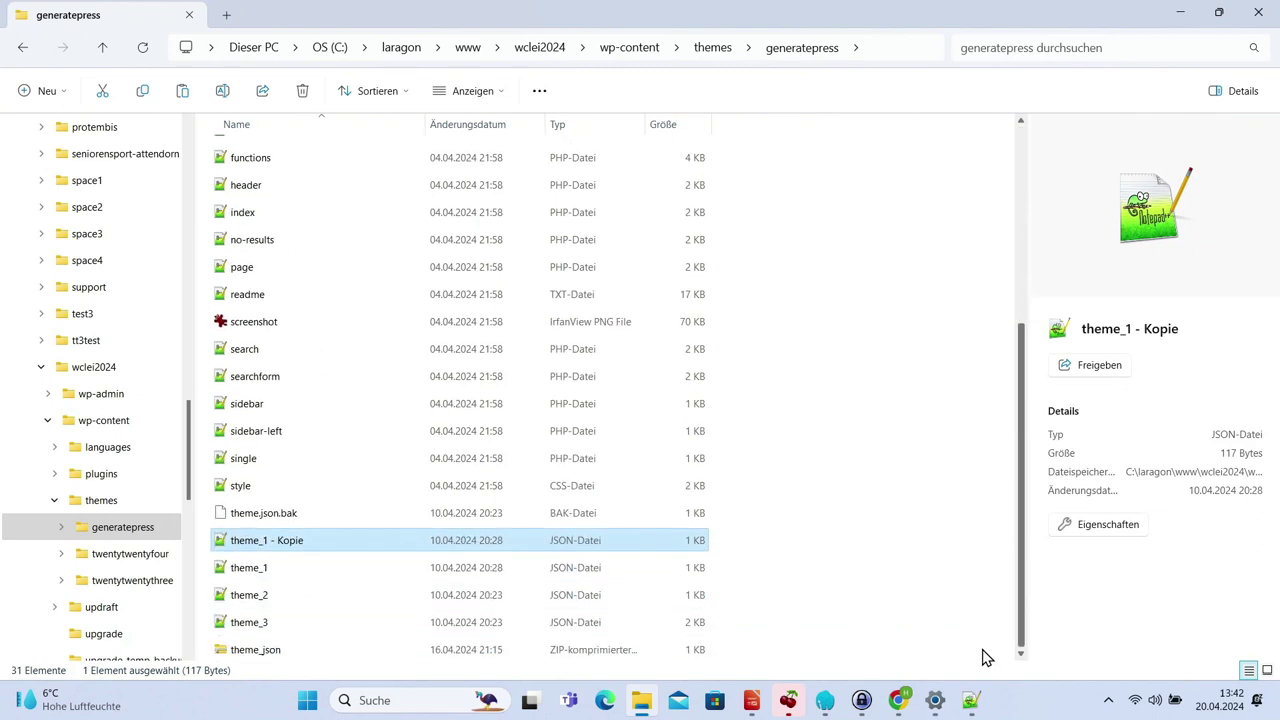
Rename the copied file "theme_1 - Kopie" as theme, keeping its JSON file type
right_click(398, 550)
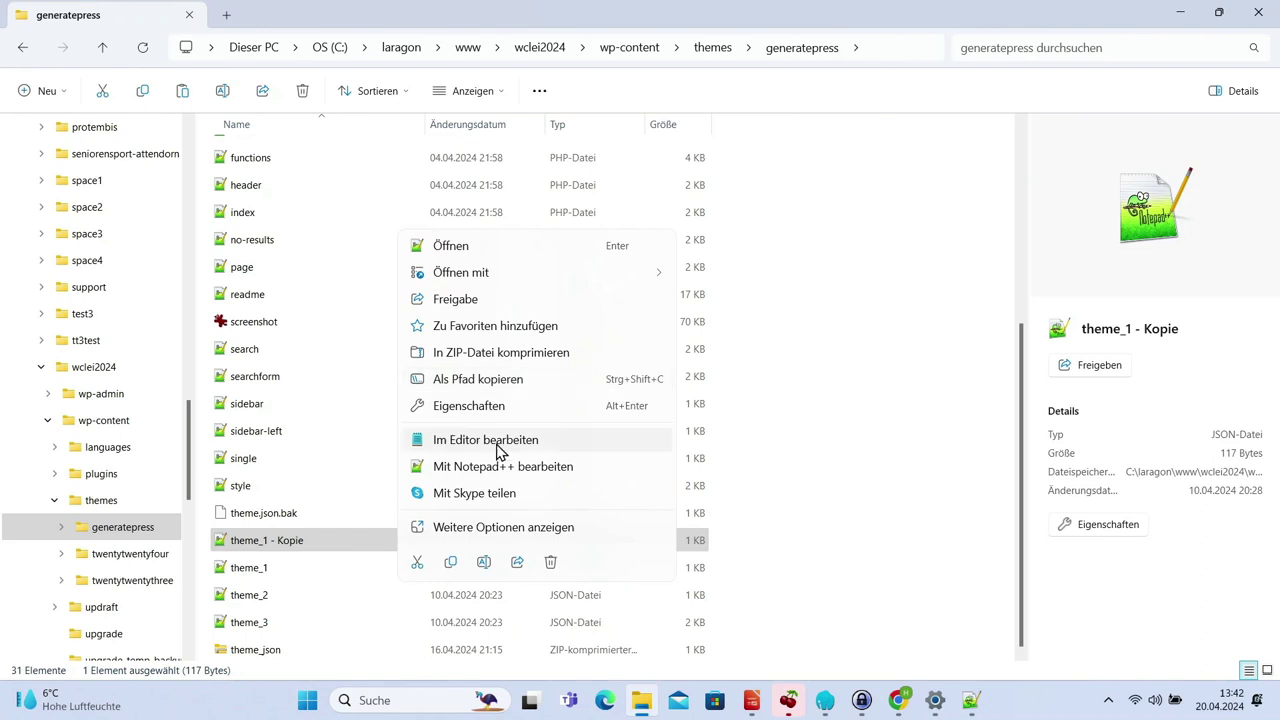
left_click(485, 562)
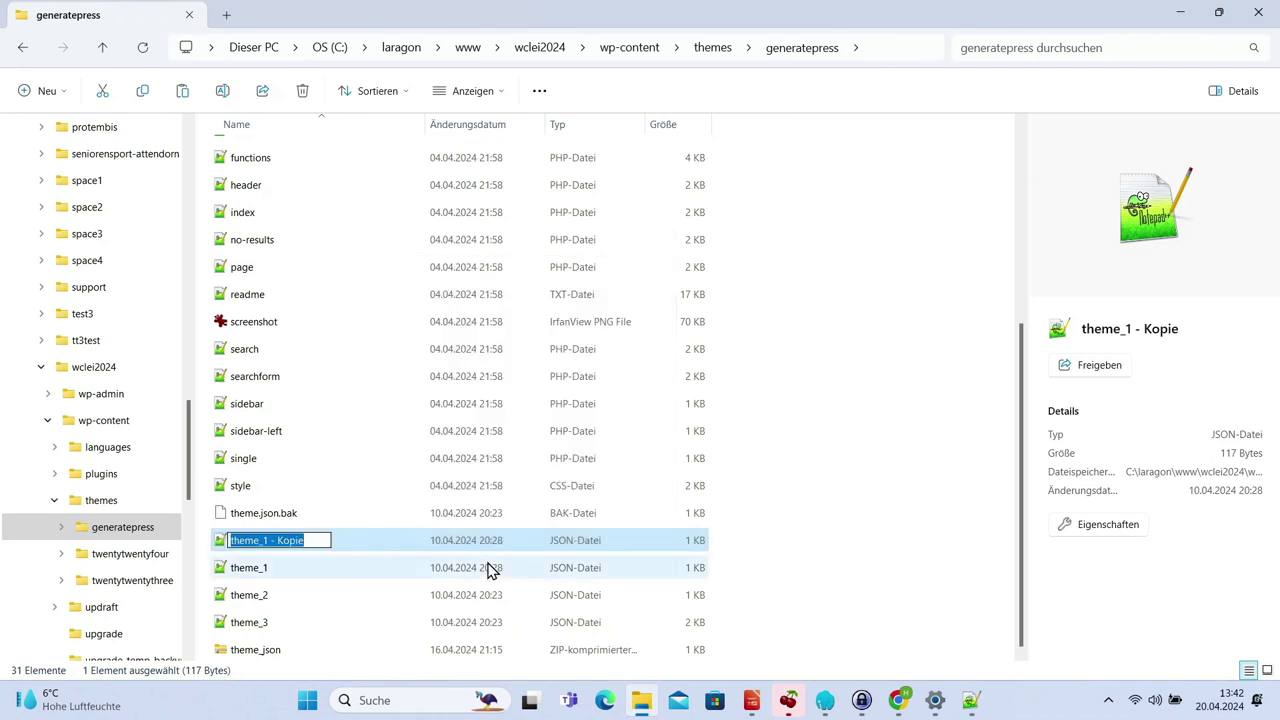
left_click(312, 536)
double_click(312, 536)
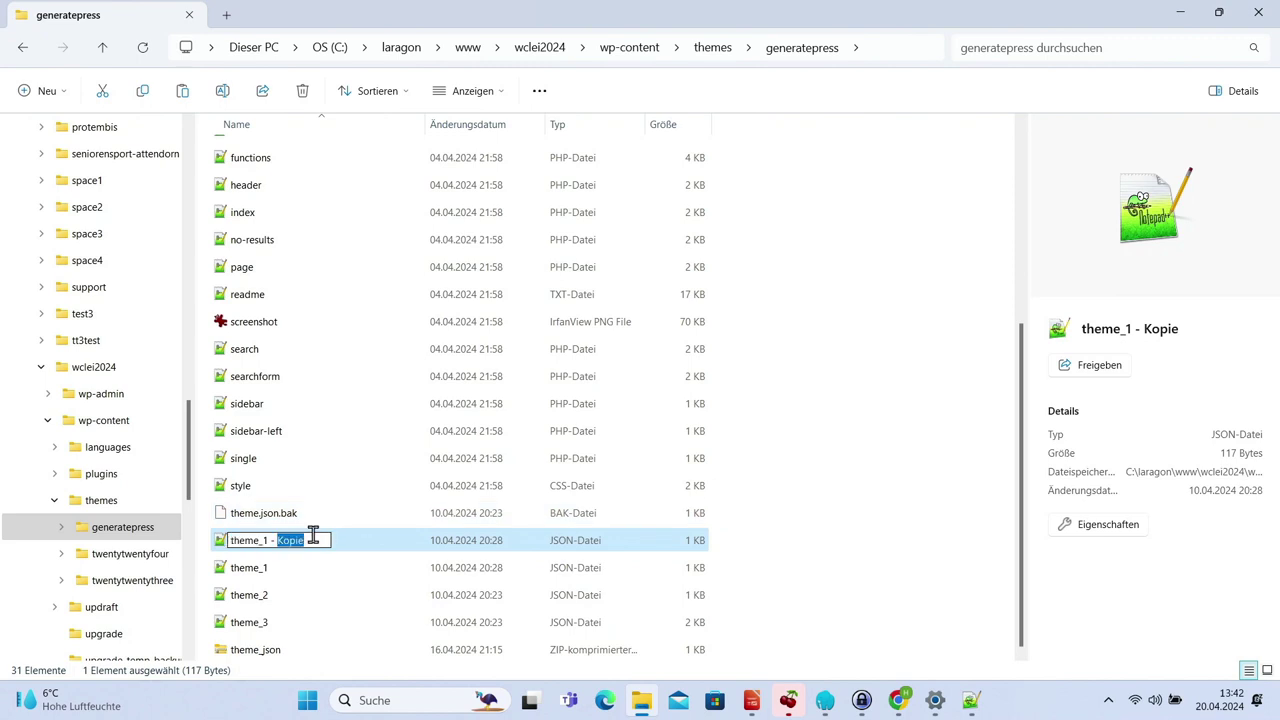
key("BackSpace")
key("BackSpace")
key("BackSpace")
key("BackSpace")
key("BackSpace")
key("BackSpace")
key("BackSpace")
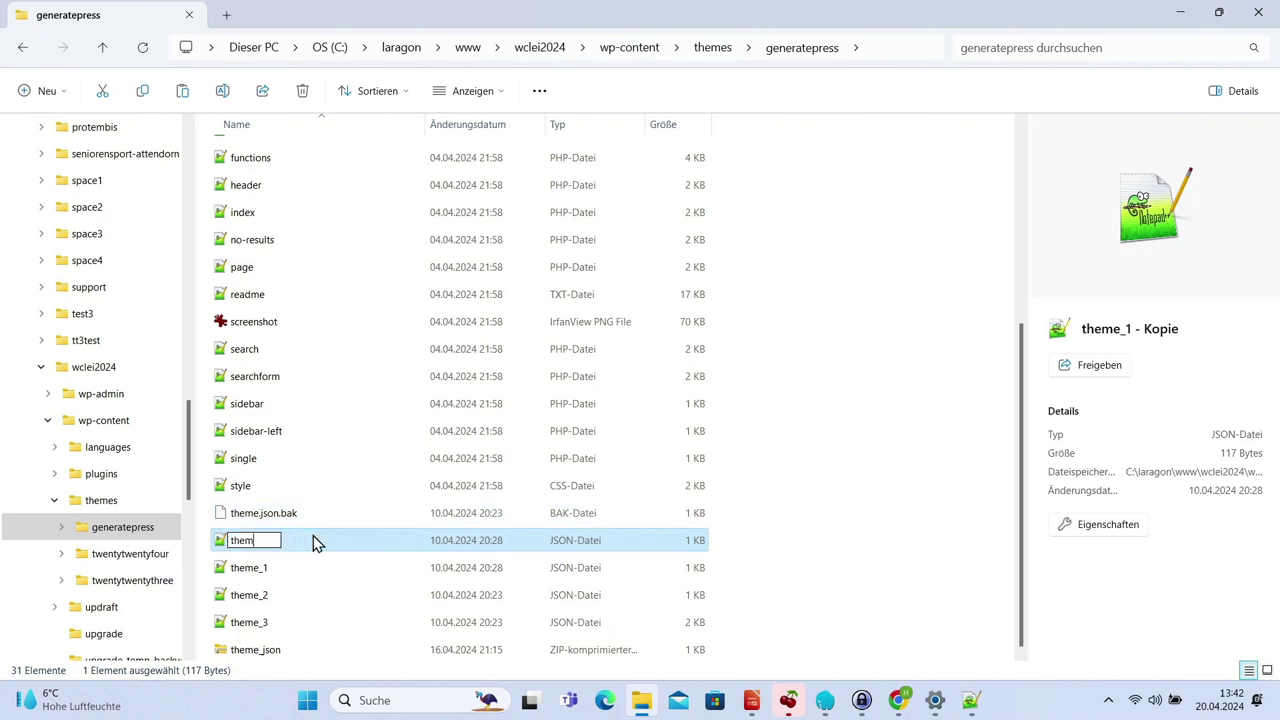
type("e")
key("Return")
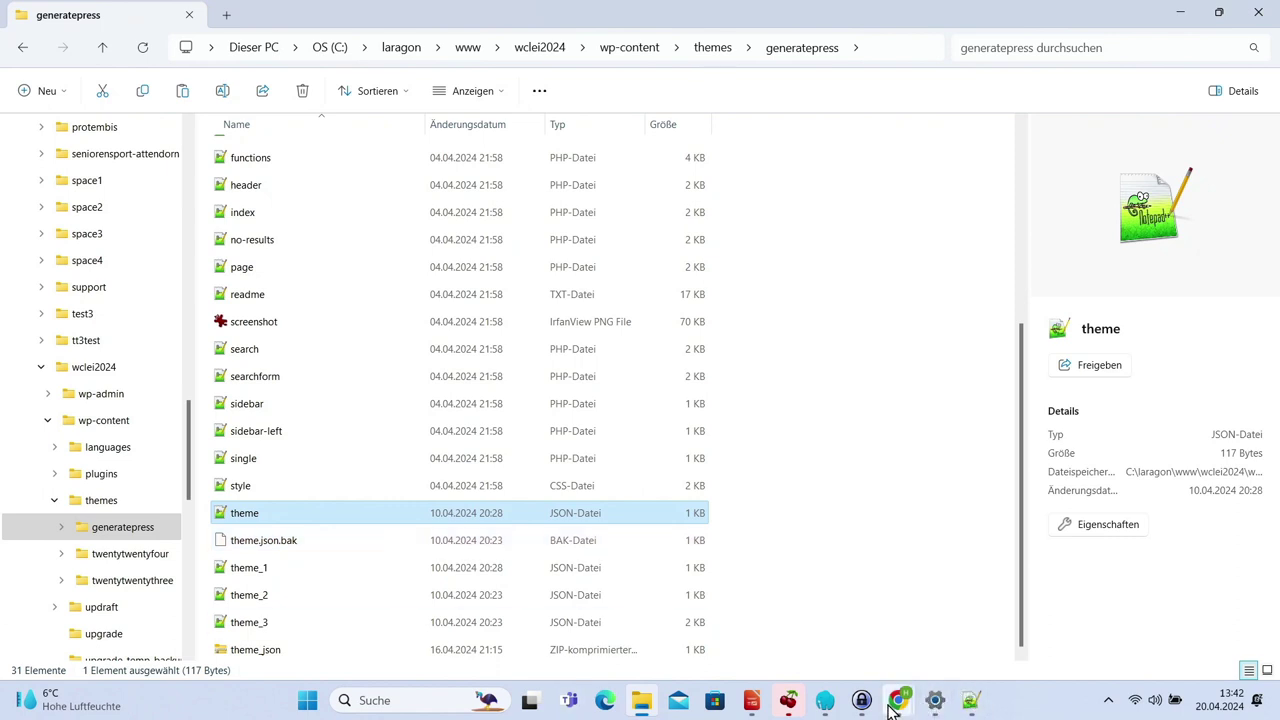
Switch to Chrome, reload the "Lorem Ipsum" post editor and select the paragraph below the title
mouse_move(893, 708)
left_click(852, 626)
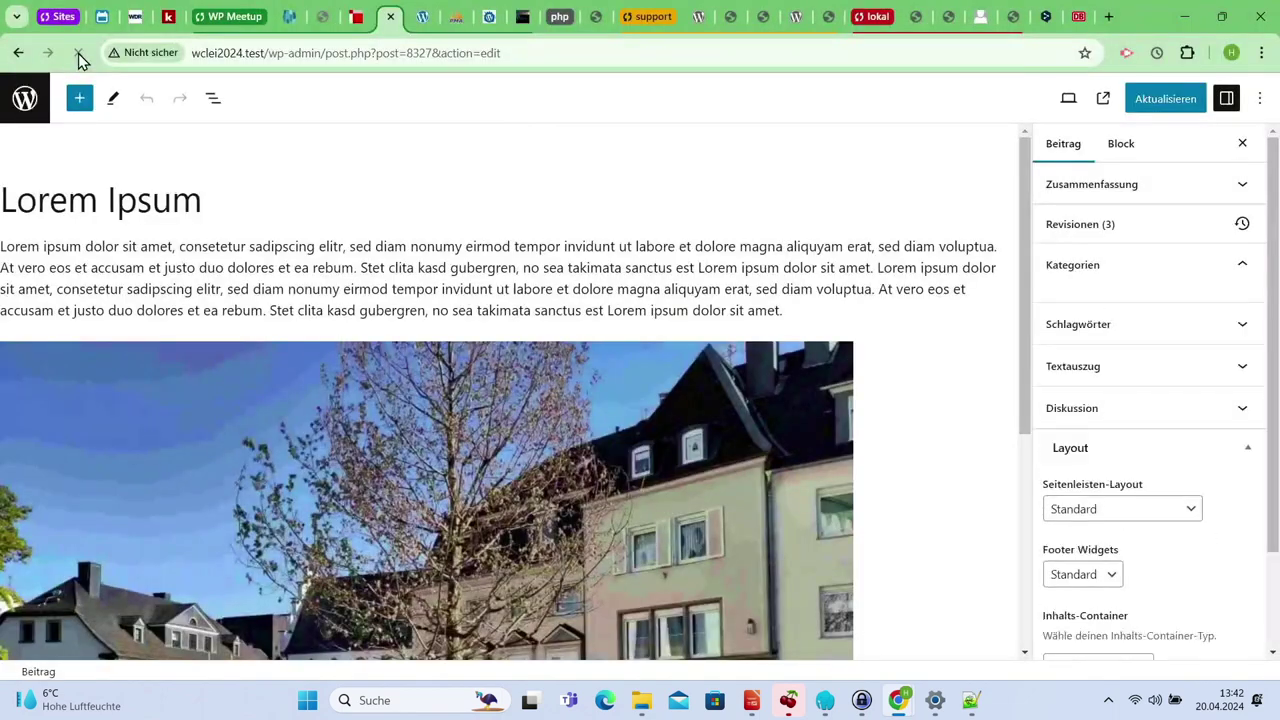
left_click(546, 266)
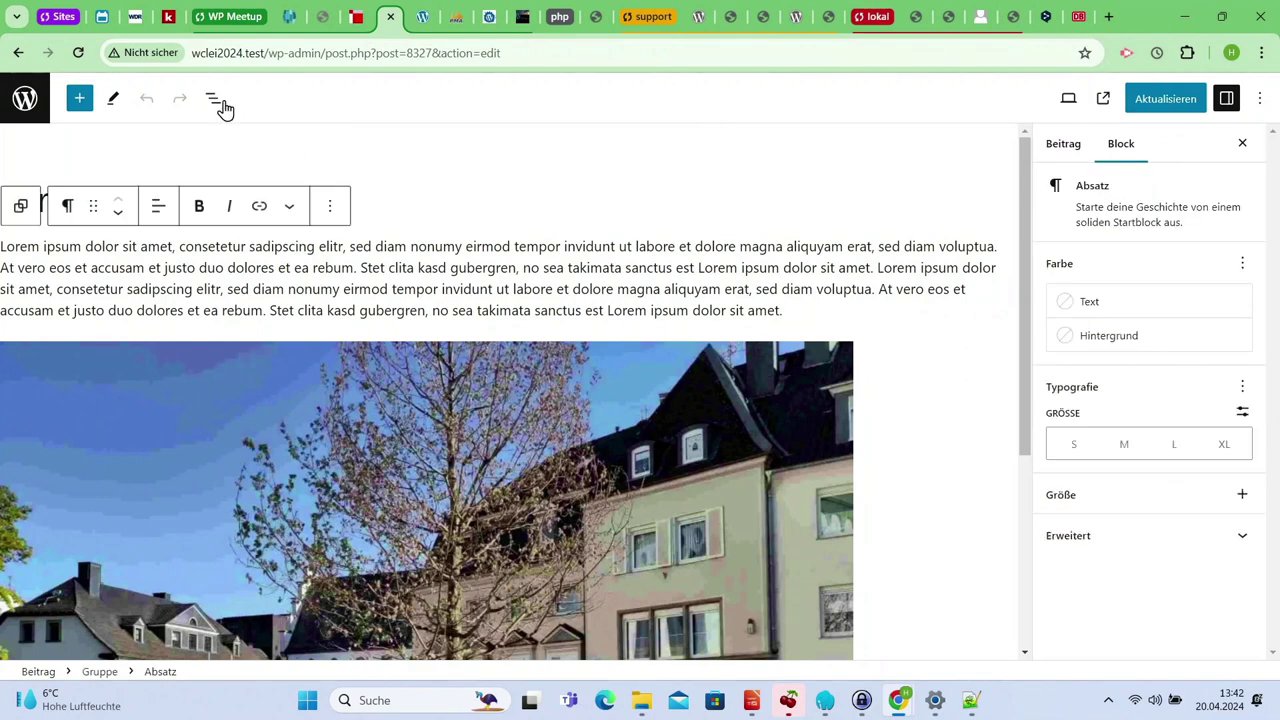